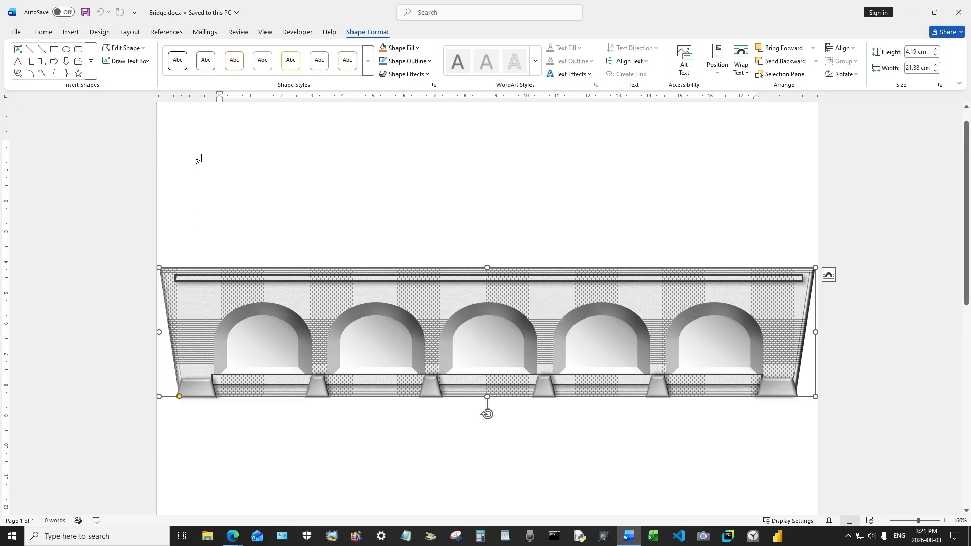
Draw a Flowchart: Manual Operation shape about 0.48 cm high and 0.51 cm wide above the middle arch and apply the solid gray style
{"action": "left_click", "coordinate": [72, 34]}
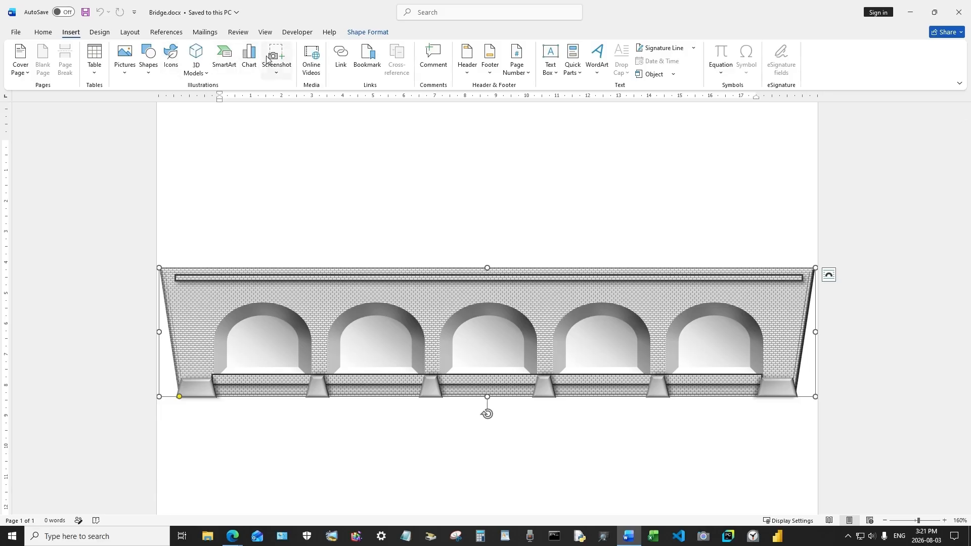
{"action": "left_click", "coordinate": [152, 60]}
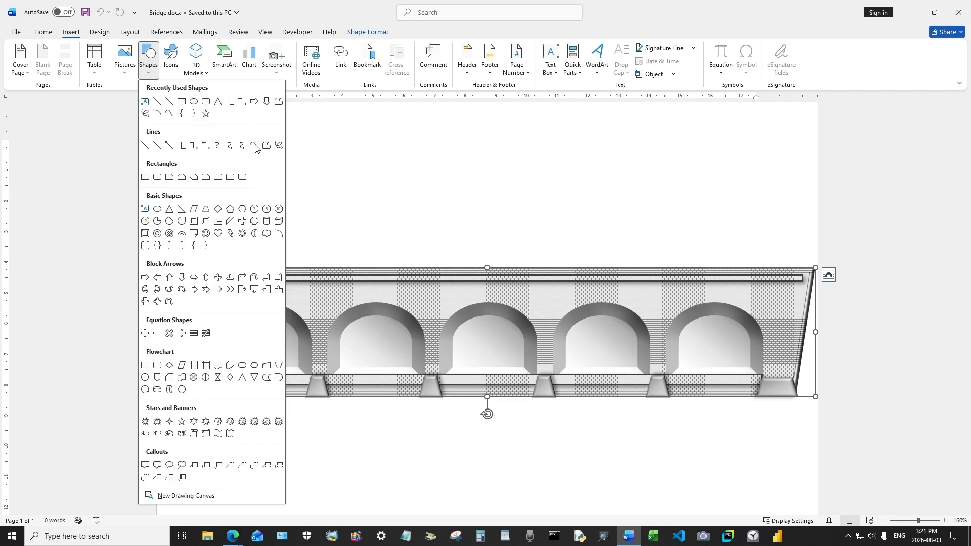
{"action": "left_click", "coordinate": [278, 364]}
{"action": "left_click_drag", "start_coordinate": [482, 286], "coordinate": [499, 300]}
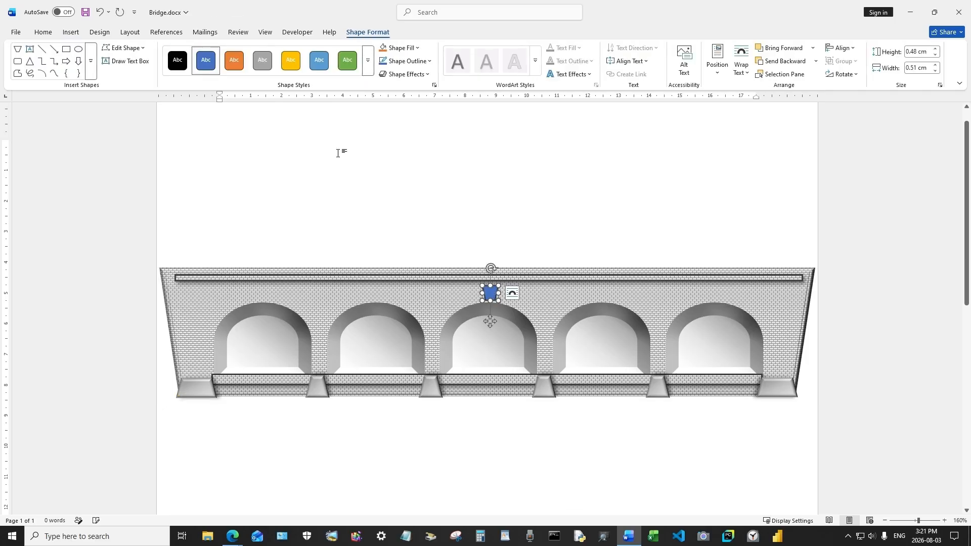
{"action": "left_click", "coordinate": [268, 64]}
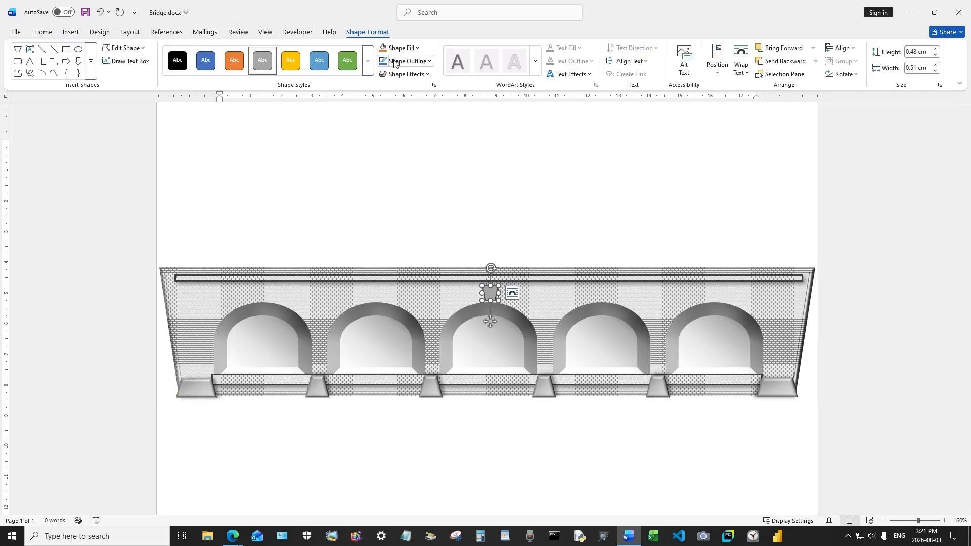
Give the small trapezoid above the middle arch a Soft Round bevel
{"action": "left_click", "coordinate": [410, 76]}
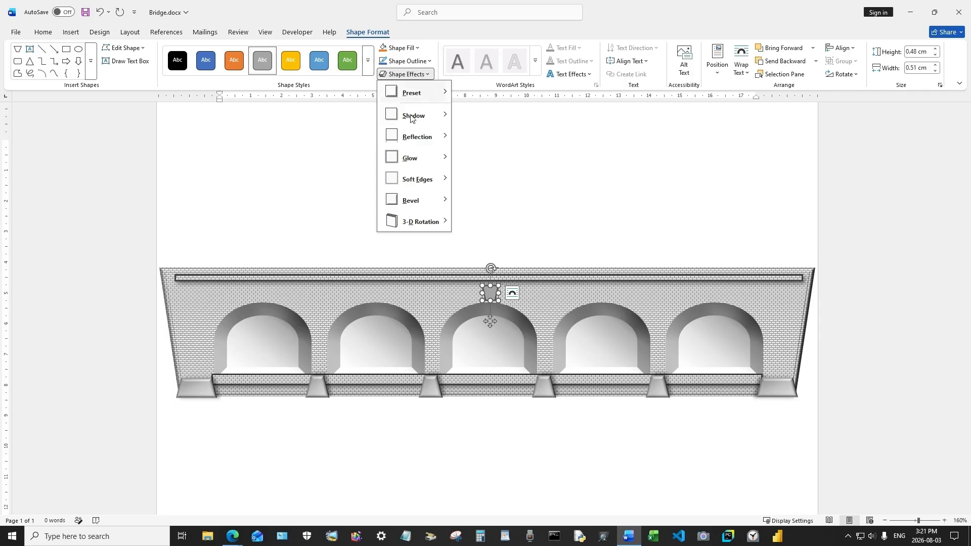
{"action": "mouse_move", "coordinate": [418, 201]}
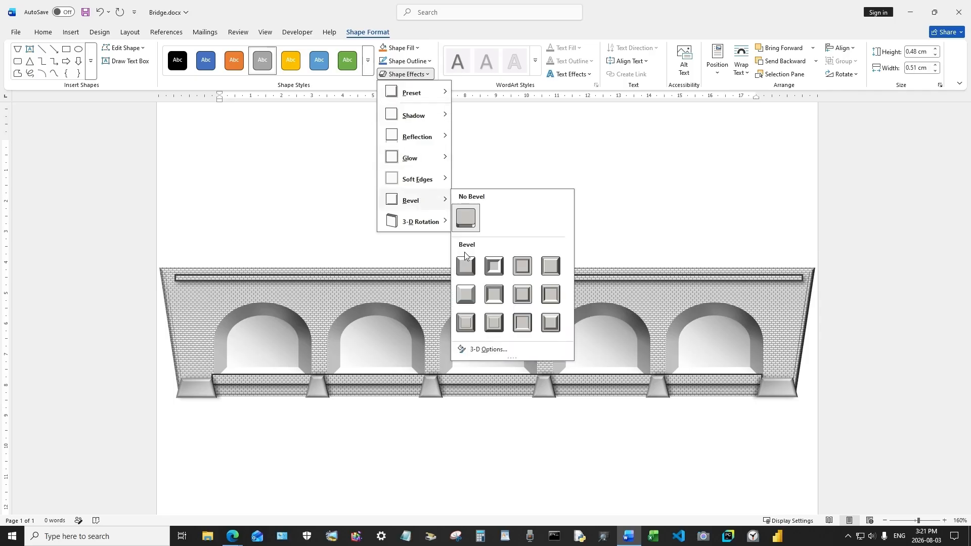
{"action": "left_click", "coordinate": [465, 266]}
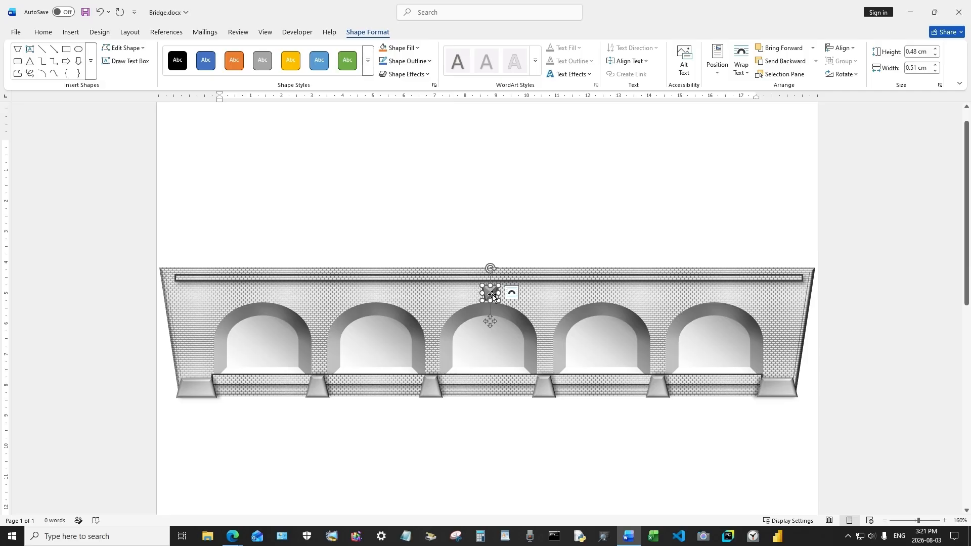
{"action": "left_click", "coordinate": [409, 75]}
{"action": "mouse_move", "coordinate": [418, 205]}
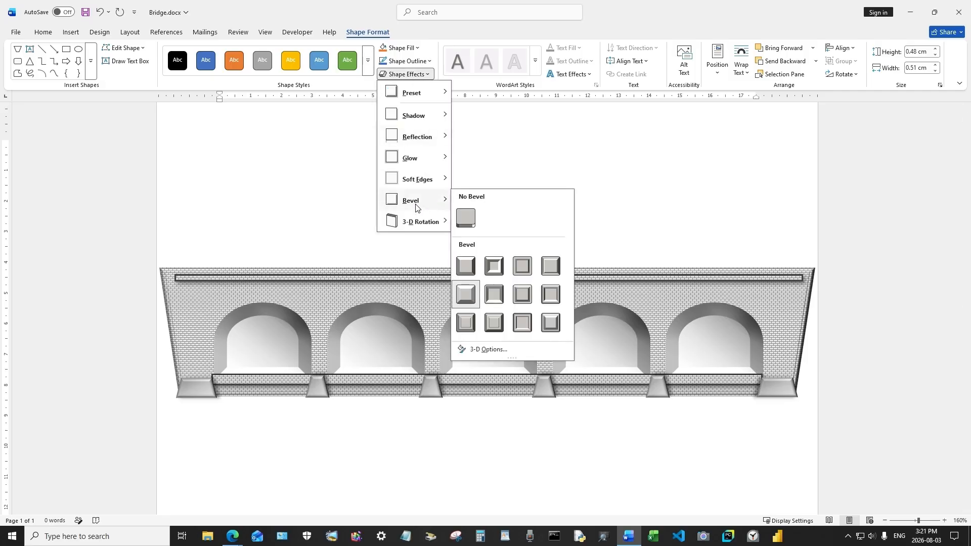
{"action": "left_click", "coordinate": [491, 291]}
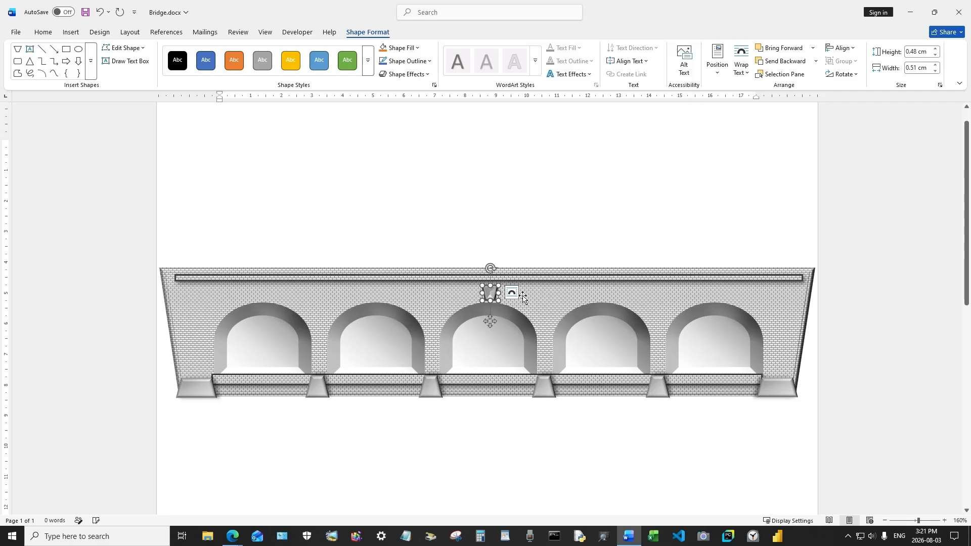
Add an outer shadow offset to the bottom right to the small trapezoid
{"action": "left_click", "coordinate": [419, 75]}
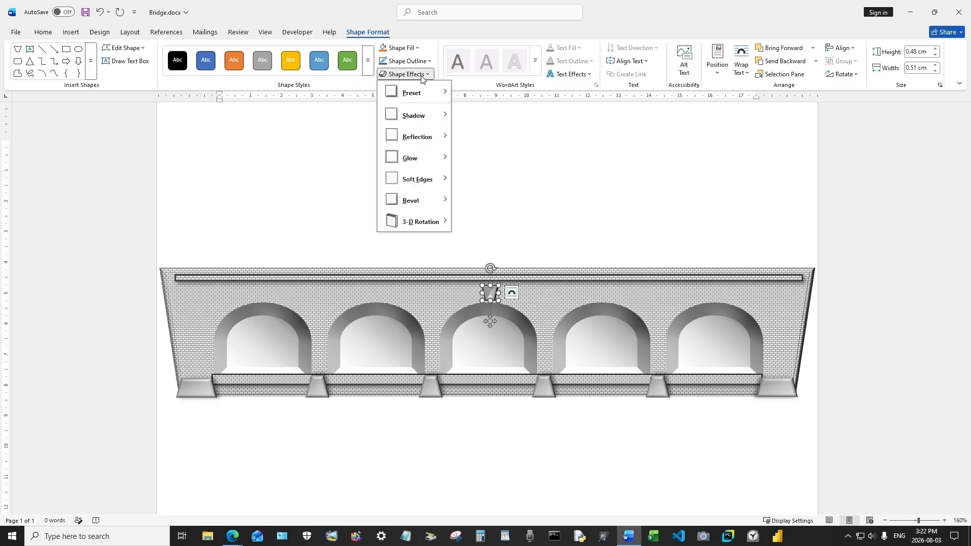
{"action": "mouse_move", "coordinate": [421, 117]}
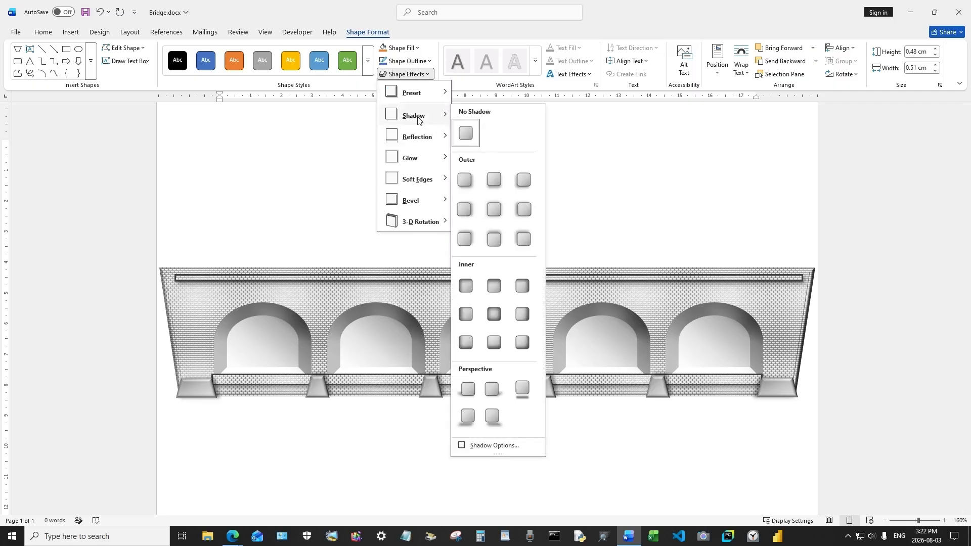
{"action": "left_click", "coordinate": [470, 182]}
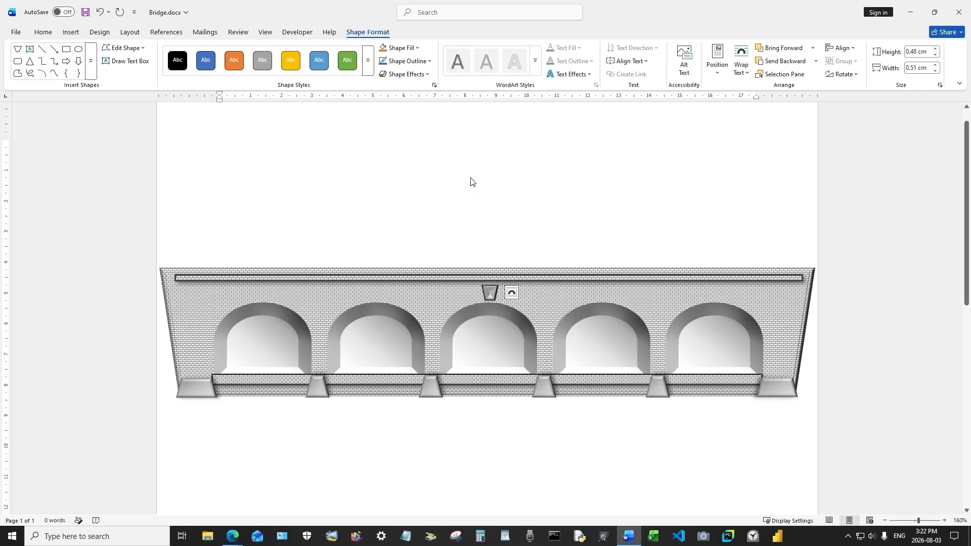
Fill the trapezoid above the middle arch with the theme color White, Darker 25%
{"action": "left_click", "coordinate": [412, 48]}
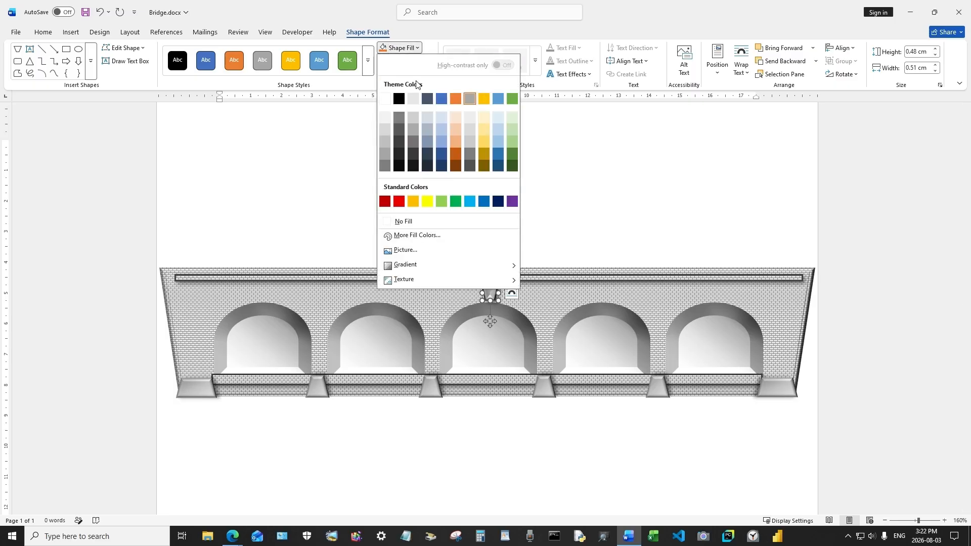
{"action": "left_click", "coordinate": [385, 155]}
{"action": "left_click", "coordinate": [598, 202]}
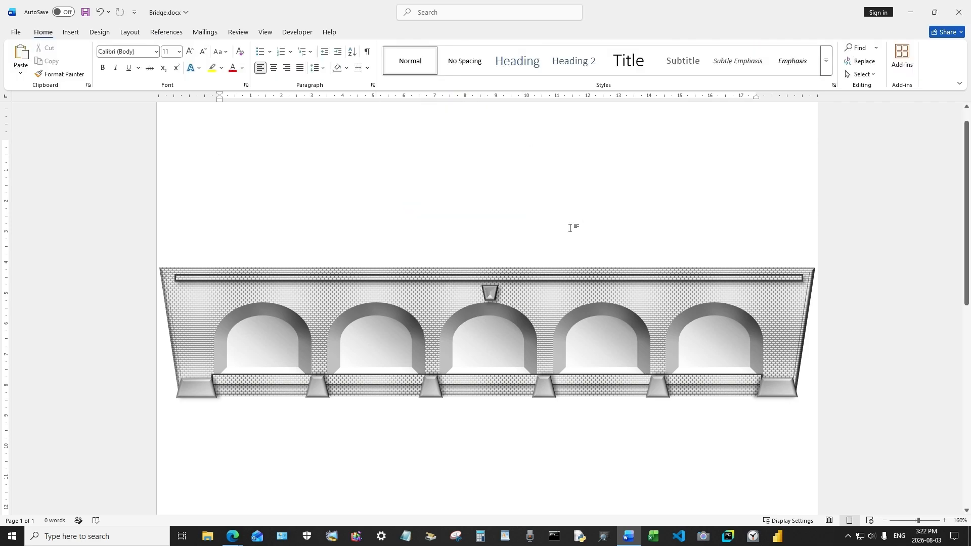
{"action": "left_click", "coordinate": [493, 293]}
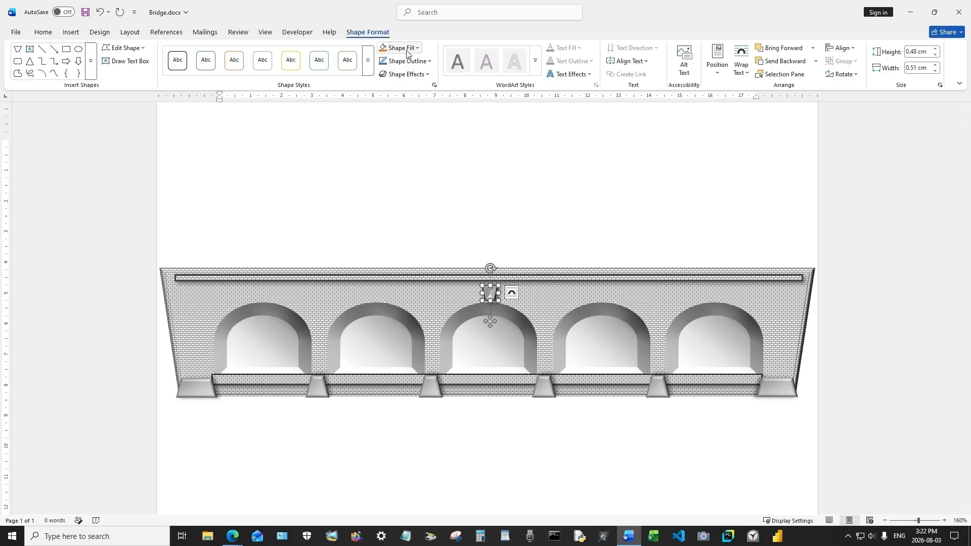
{"action": "left_click", "coordinate": [407, 53]}
{"action": "left_click", "coordinate": [384, 141]}
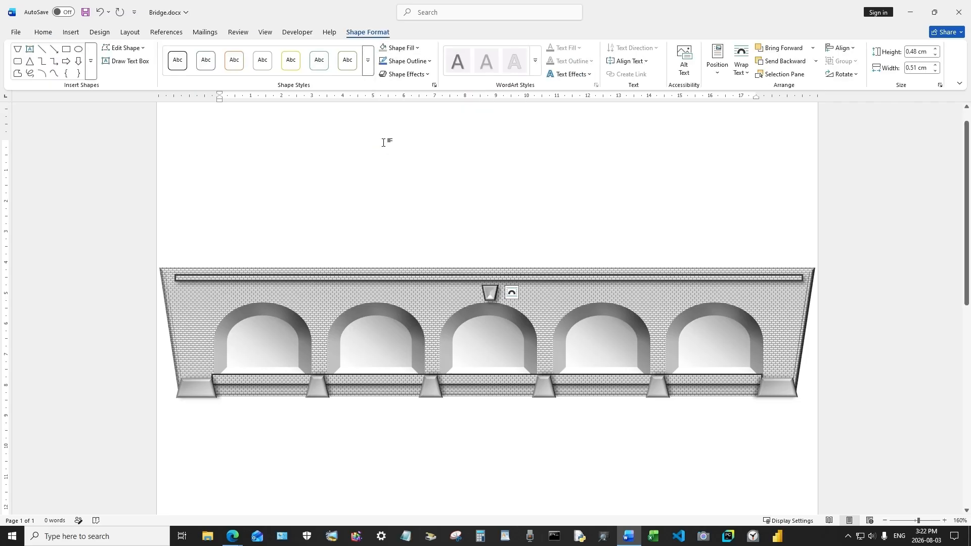
{"action": "left_click", "coordinate": [547, 185]}
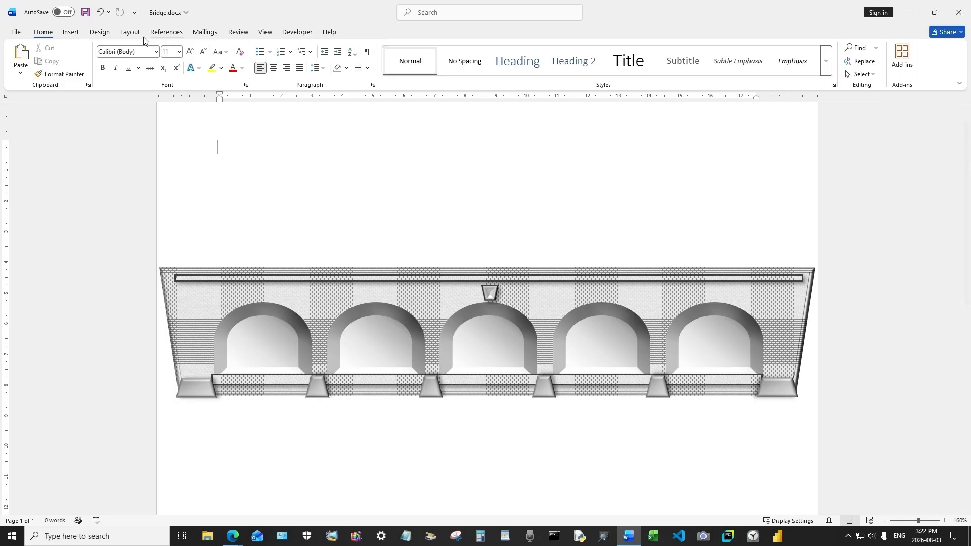
Draw a Plaque shape about 0.43 by 0.51 cm near the bridge wall's upper-right corner and fill it with White, Darker 25%
{"action": "left_click", "coordinate": [70, 35]}
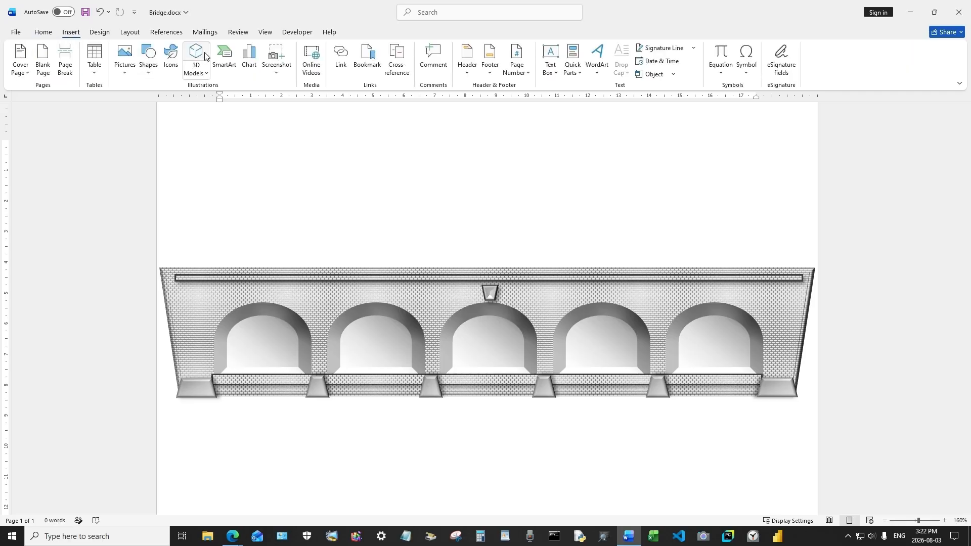
{"action": "left_click", "coordinate": [152, 62]}
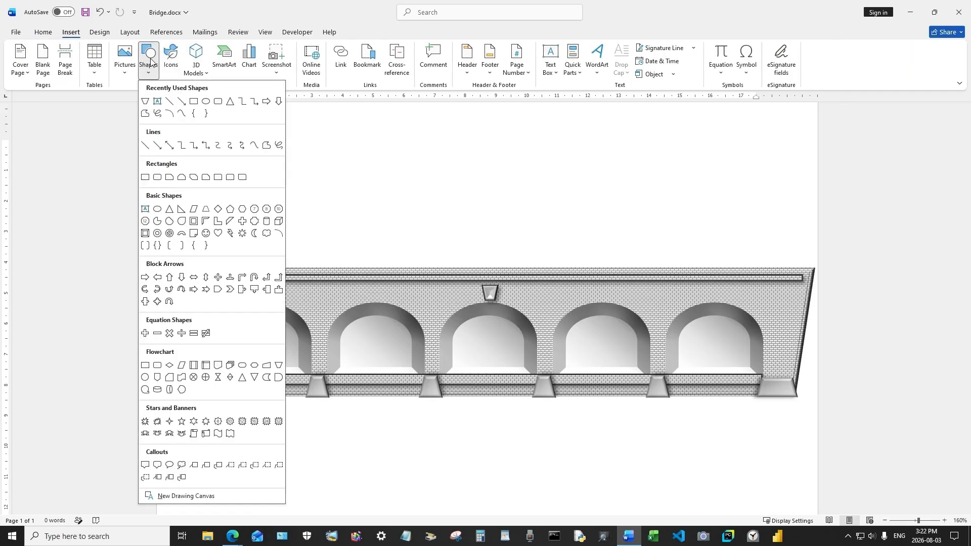
{"action": "left_click", "coordinate": [254, 222]}
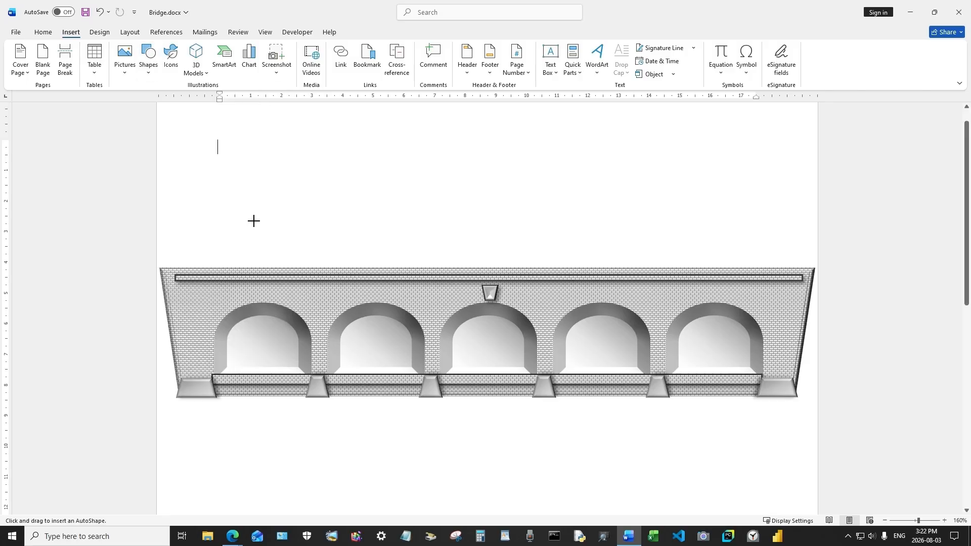
{"action": "mouse_move", "coordinate": [757, 293]}
{"action": "left_mouse_down"}
{"action": "mouse_move", "coordinate": [772, 306]}
{"action": "mouse_move", "coordinate": [764, 298]}
{"action": "left_mouse_up"}
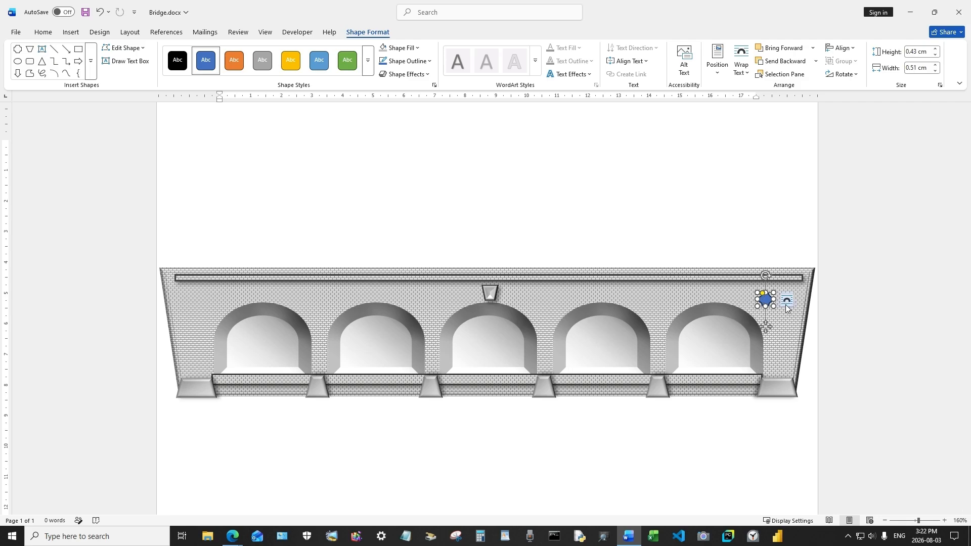
{"action": "left_click", "coordinate": [412, 48]}
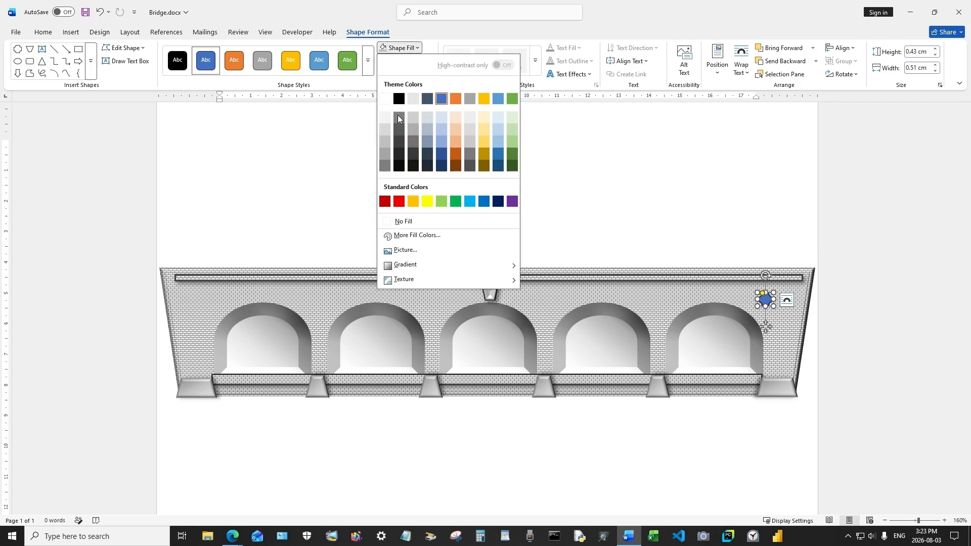
{"action": "left_click", "coordinate": [383, 142]}
Apply a Round bevel to the plaque near the wall's upper-right corner
{"action": "left_click", "coordinate": [410, 74]}
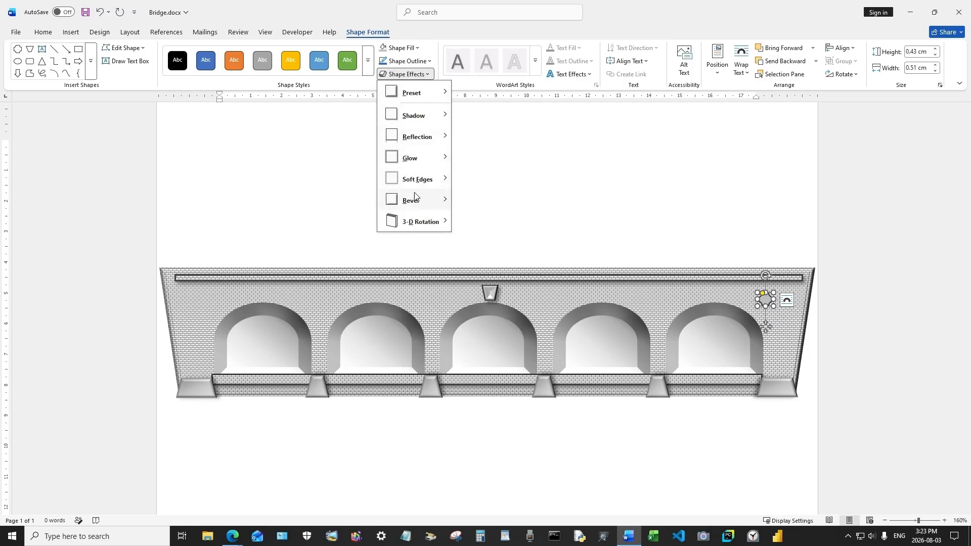
{"action": "mouse_move", "coordinate": [415, 201]}
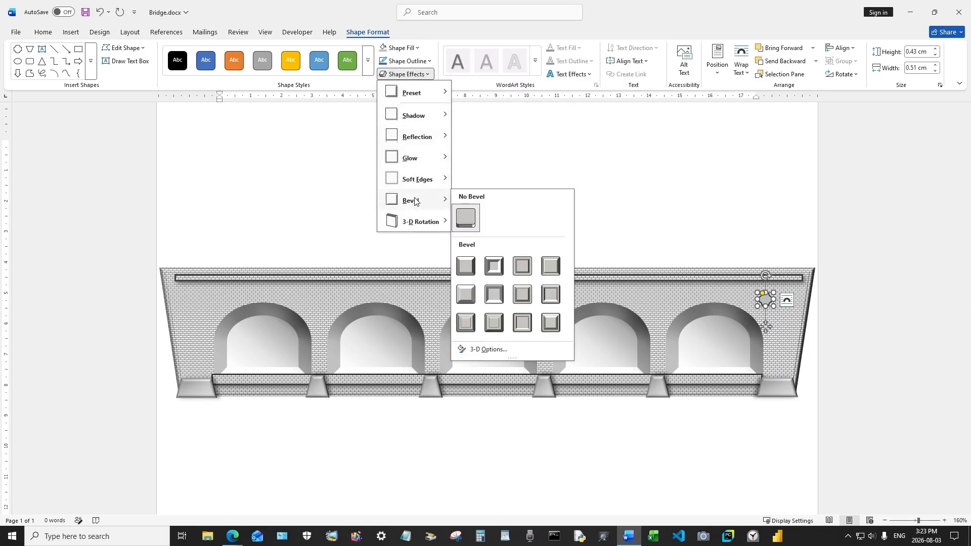
{"action": "left_click", "coordinate": [466, 267]}
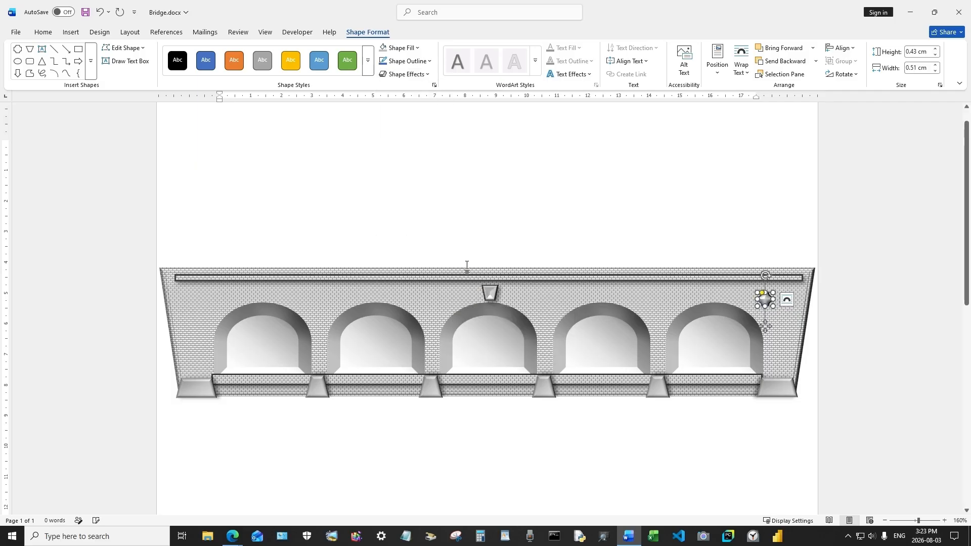
Set the plaque's outline to ½ pt weight and a light gray theme color
{"action": "left_click", "coordinate": [409, 61]}
{"action": "mouse_move", "coordinate": [412, 267]}
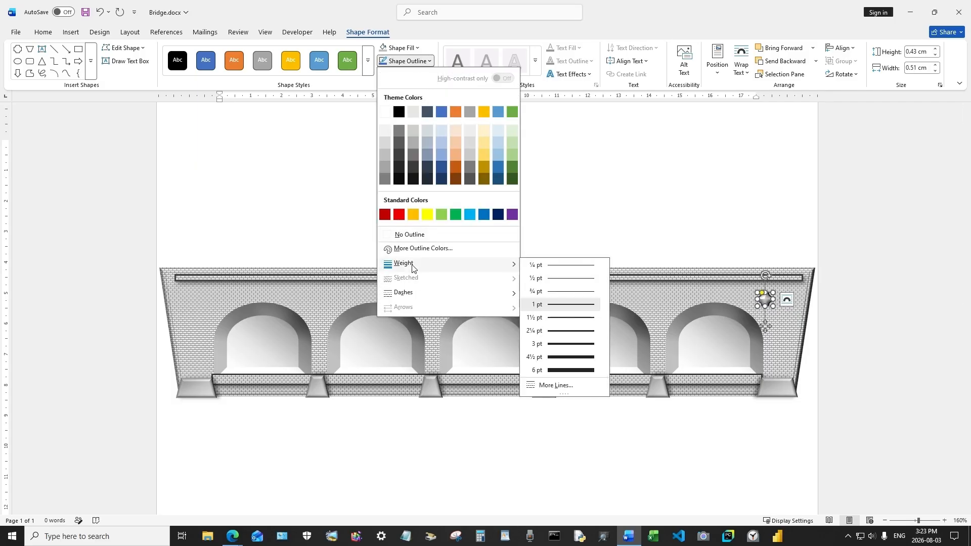
{"action": "left_click", "coordinate": [558, 282]}
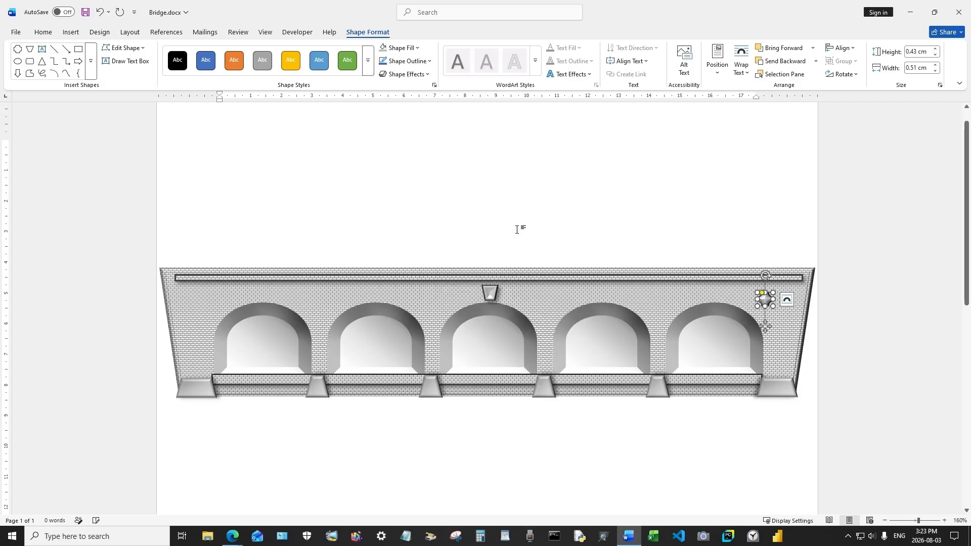
{"action": "left_click", "coordinate": [415, 61]}
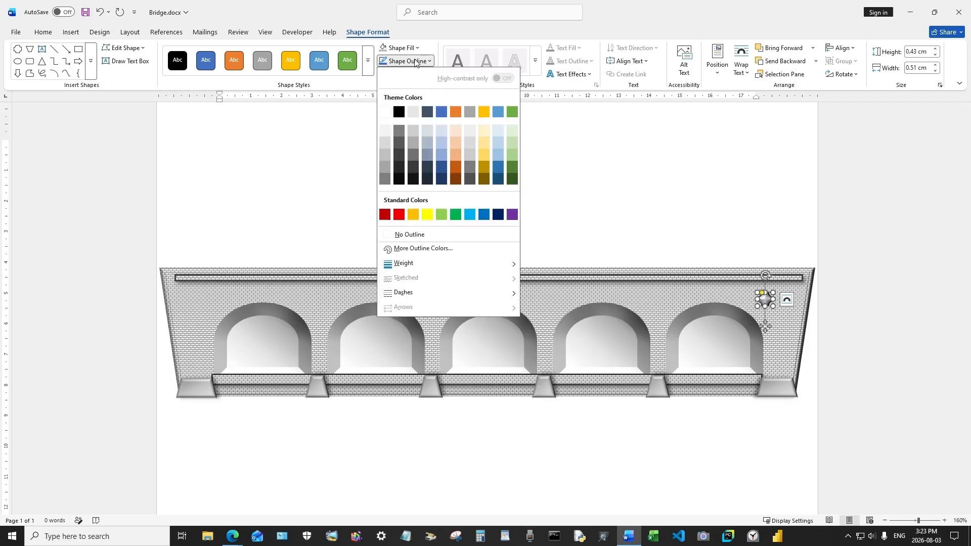
{"action": "left_click", "coordinate": [384, 150]}
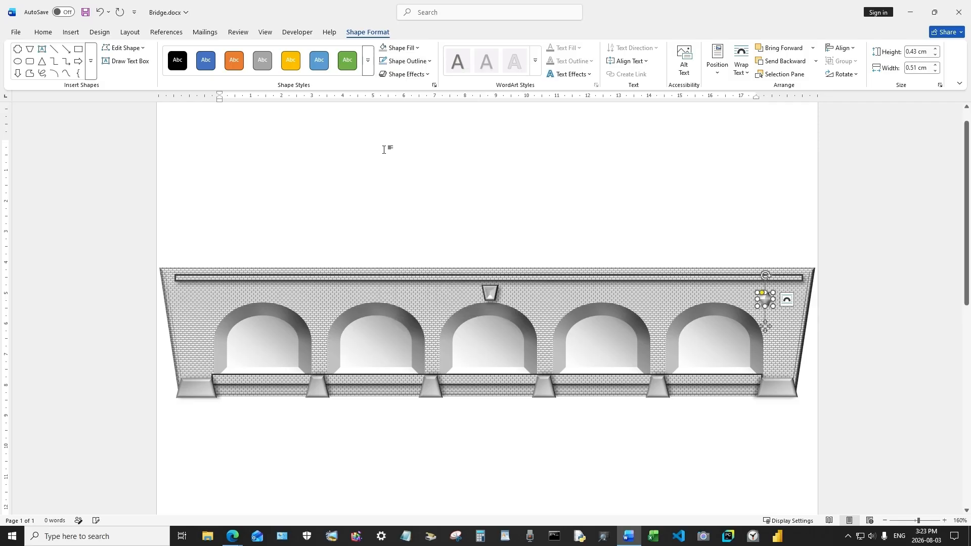
{"action": "left_click", "coordinate": [507, 197]}
Set the outline of the trapezoid above the middle arch to ¾ pt and White, Darker 15%
{"action": "left_click", "coordinate": [491, 294]}
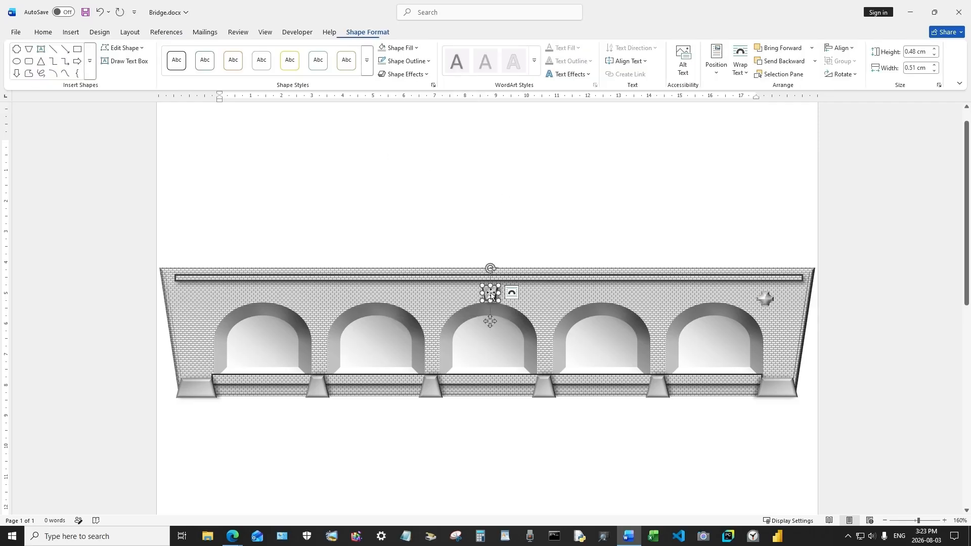
{"action": "left_click", "coordinate": [412, 61]}
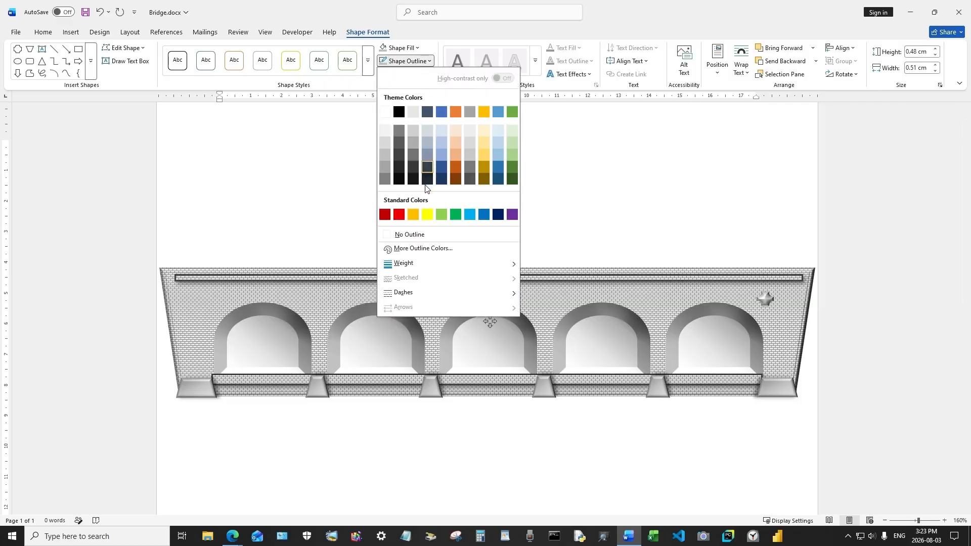
{"action": "mouse_move", "coordinate": [418, 269]}
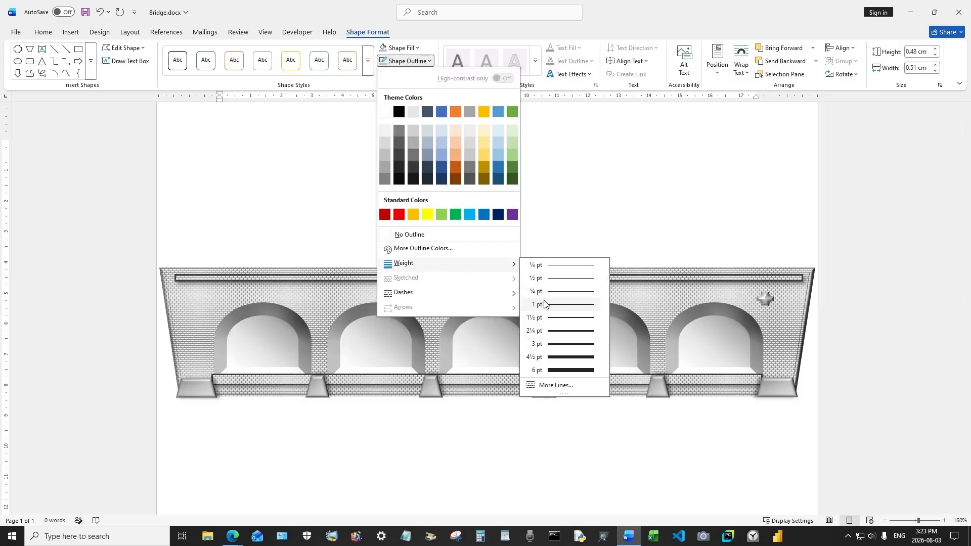
{"action": "left_click", "coordinate": [564, 291]}
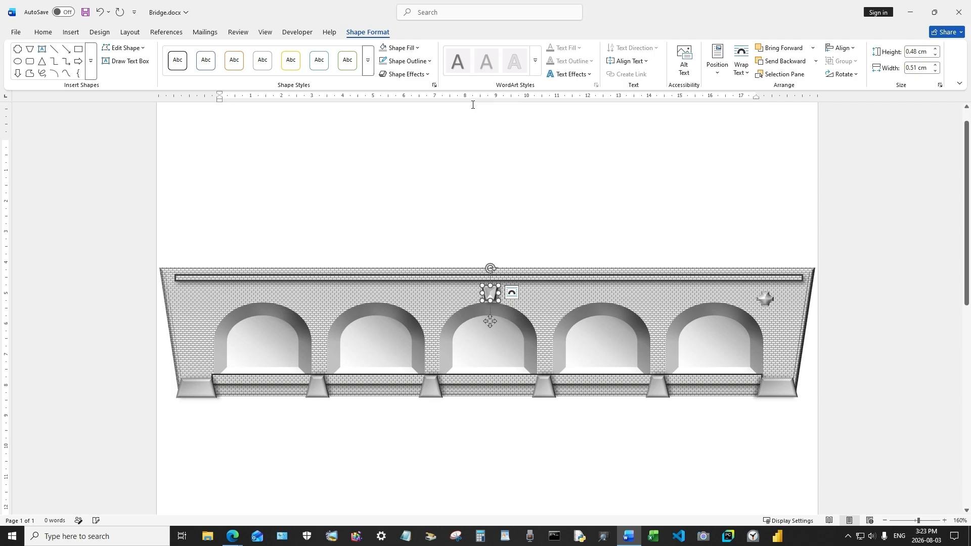
{"action": "left_click", "coordinate": [407, 61]}
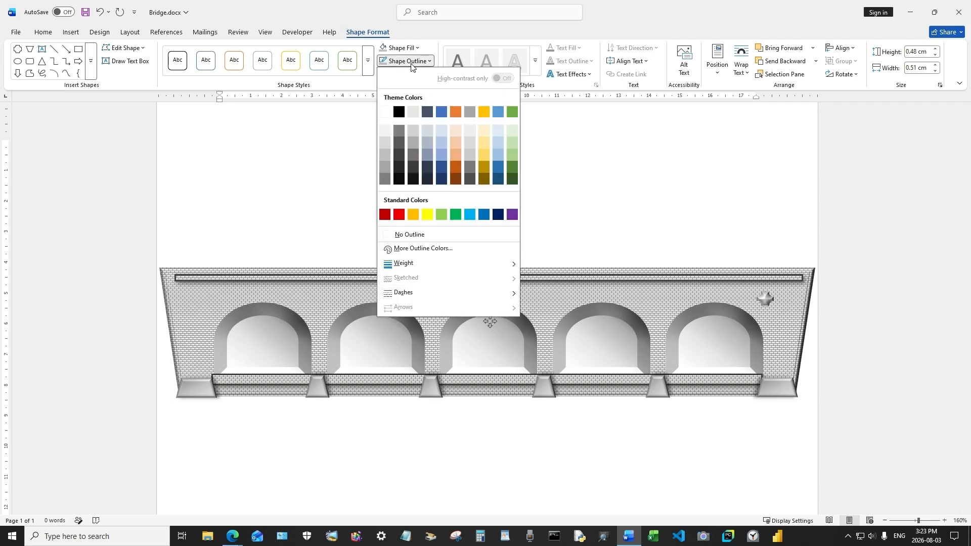
{"action": "left_click", "coordinate": [385, 143]}
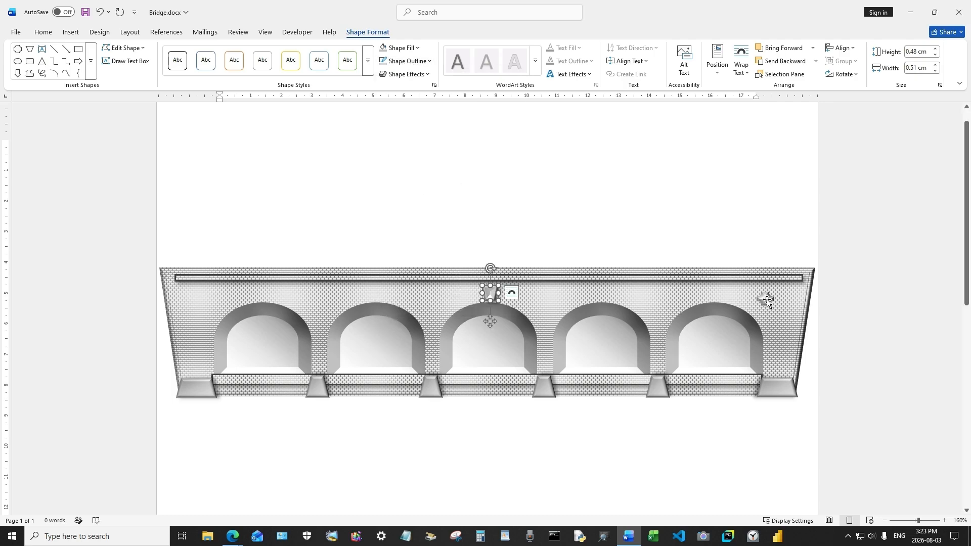
Copy the plaque near the wall's upper-right corner and place the duplicate at the matching spot near the upper-left corner
{"action": "left_click", "coordinate": [766, 298]}
{"action": "right_click", "coordinate": [767, 301]}
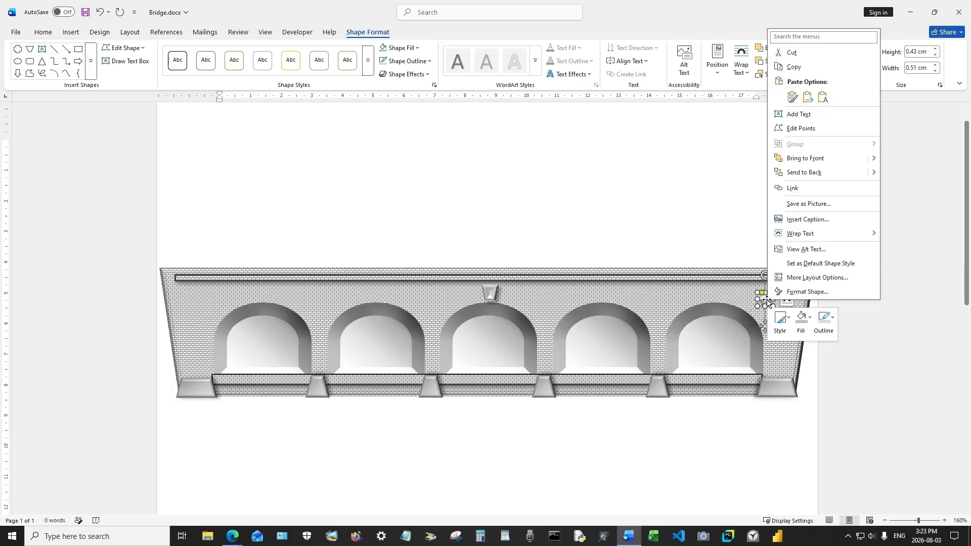
{"action": "left_click", "coordinate": [800, 67]}
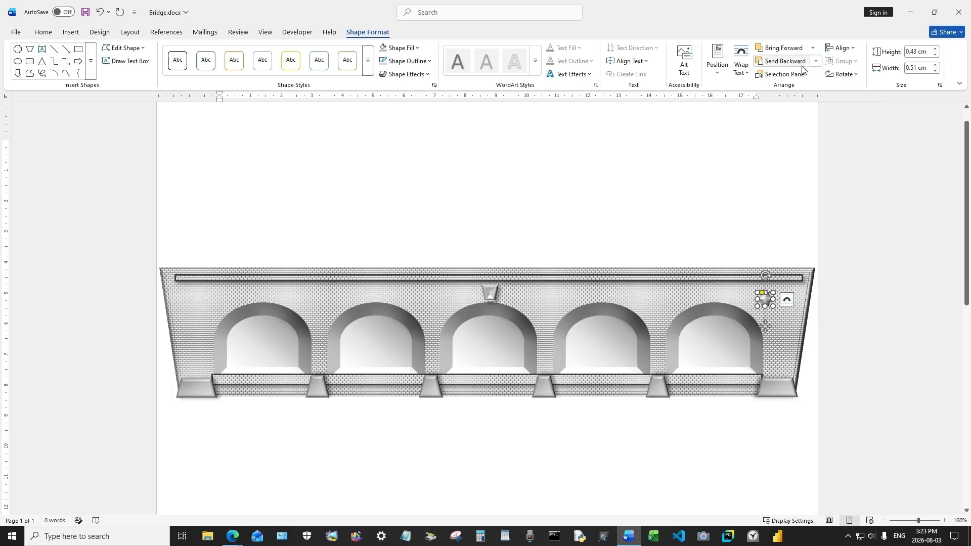
{"action": "right_click", "coordinate": [195, 304]}
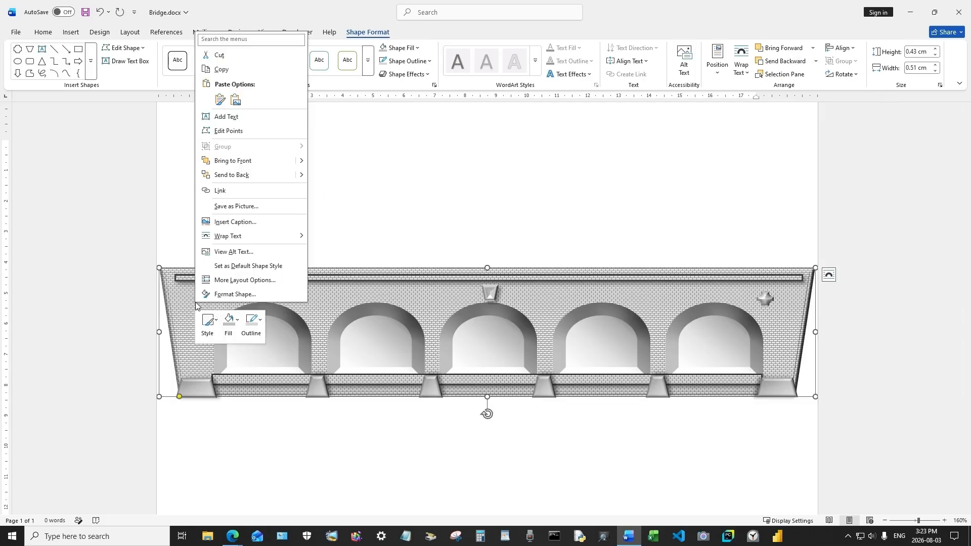
{"action": "left_click", "coordinate": [220, 100]}
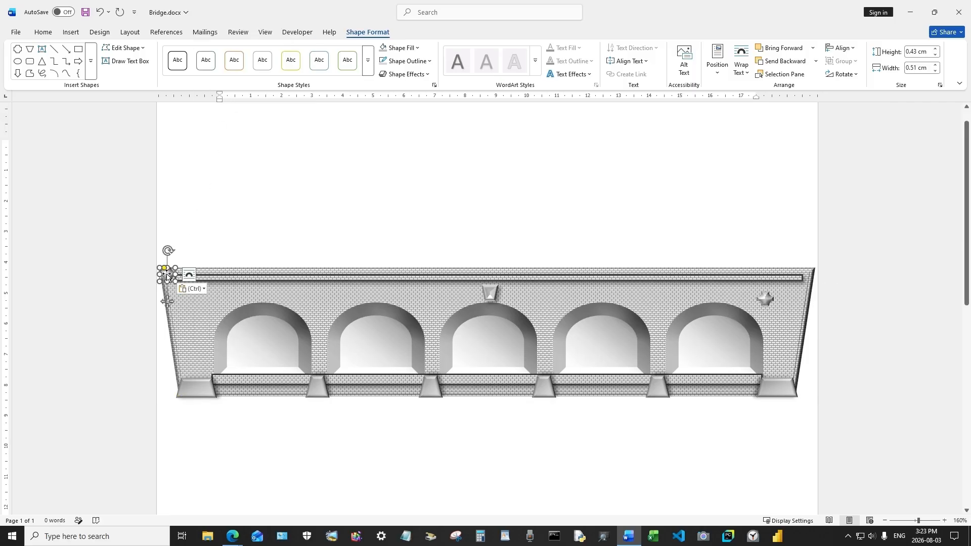
{"action": "left_click_drag", "start_coordinate": [167, 278], "coordinate": [188, 299]}
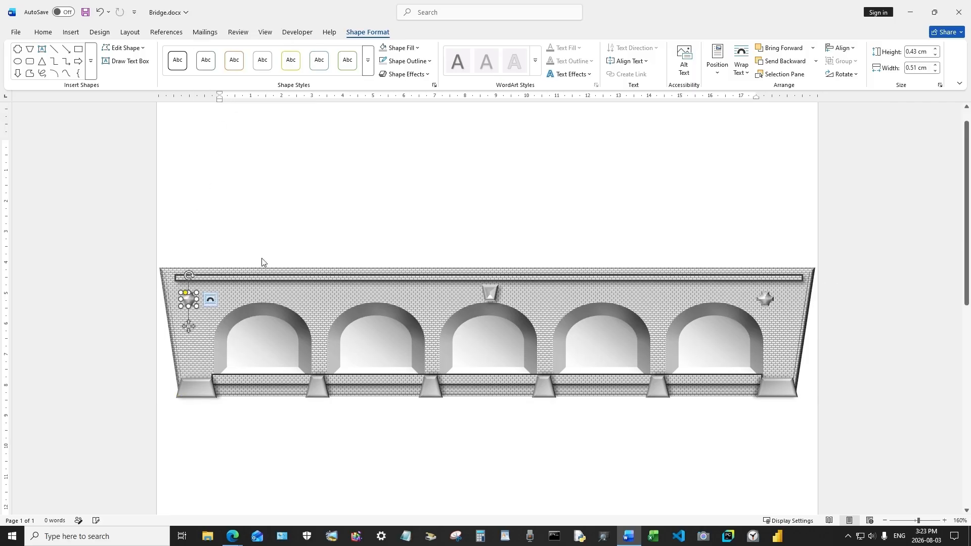
{"action": "left_click", "coordinate": [297, 240]}
Select both plaques and the trapezoid above the middle arch together
{"action": "left_click", "coordinate": [194, 302]}
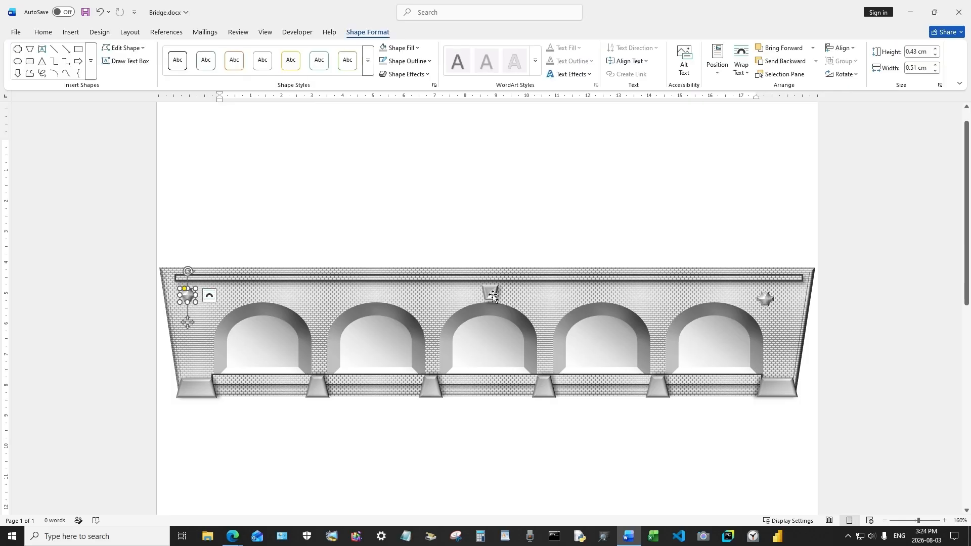
{"action": "left_click", "coordinate": [493, 296], "text": "shift"}
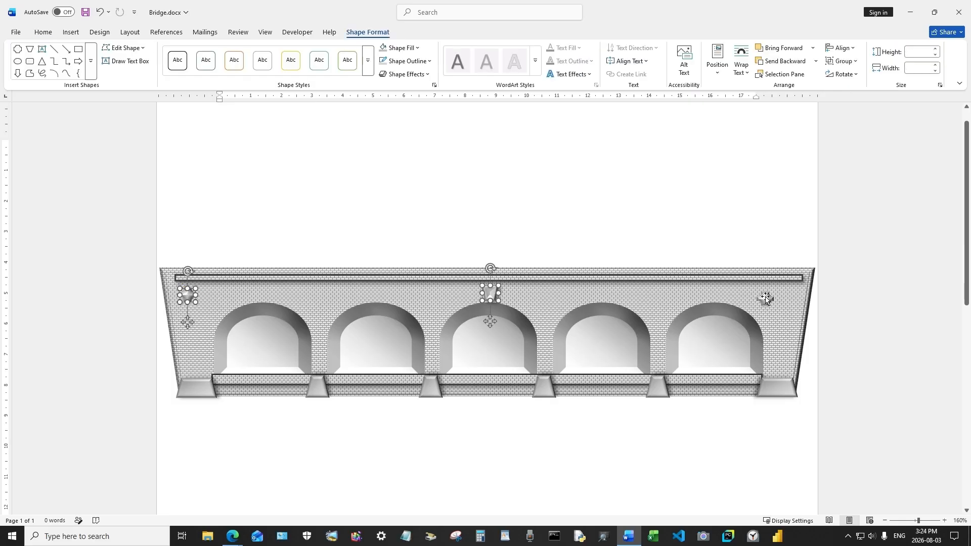
{"action": "left_click", "coordinate": [766, 299], "text": "shift"}
{"action": "left_click", "coordinate": [842, 49]}
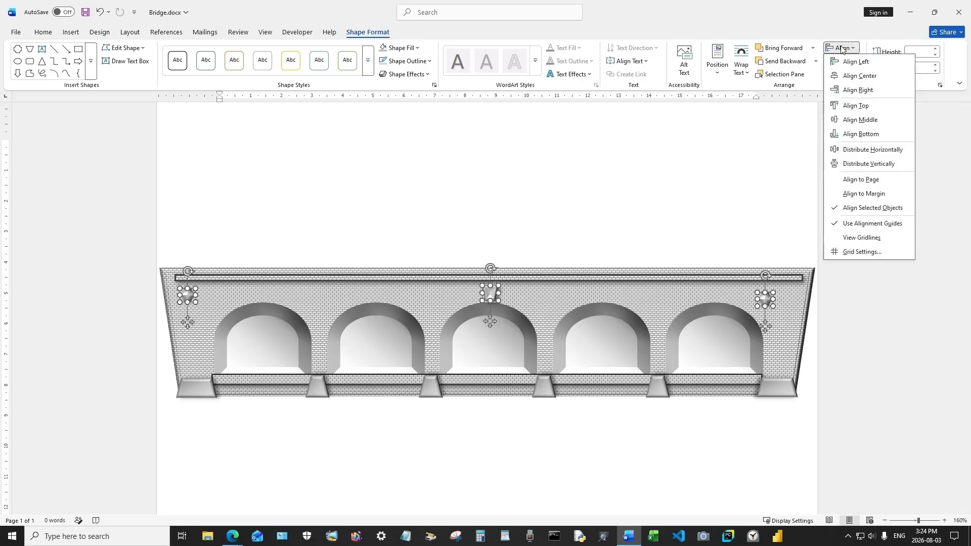
{"action": "left_click", "coordinate": [858, 77]}
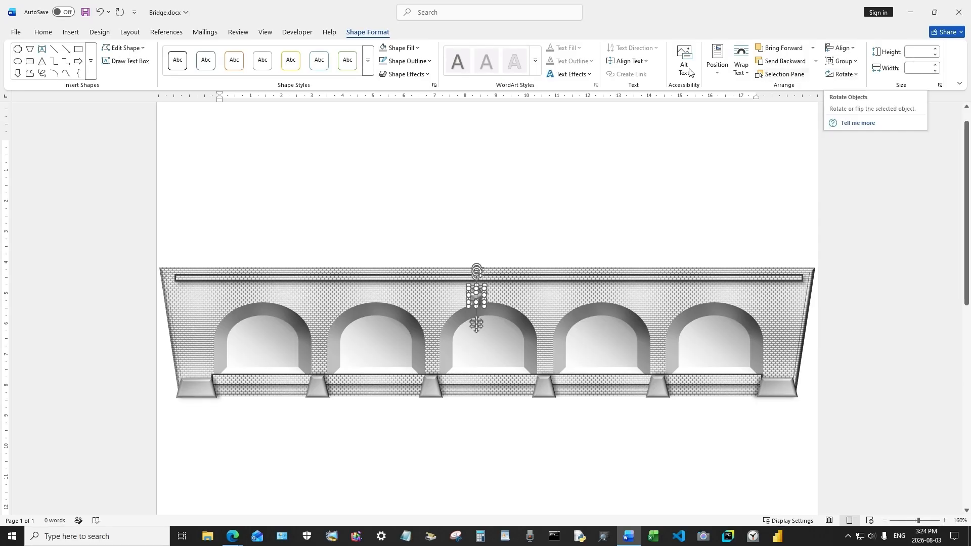
{"action": "left_click", "coordinate": [100, 12]}
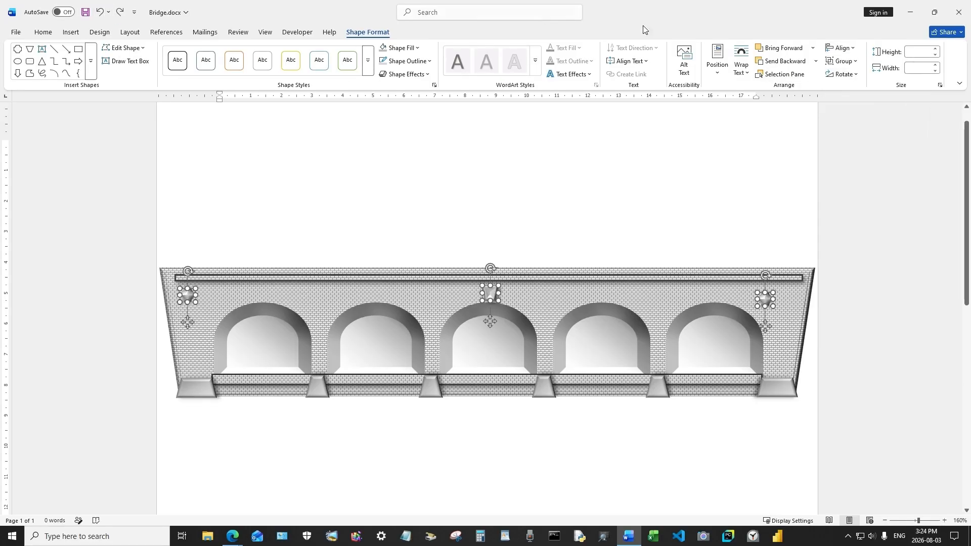
Line up the two plaques and the trapezoid at the same height with Align Middle
{"action": "left_click", "coordinate": [843, 49]}
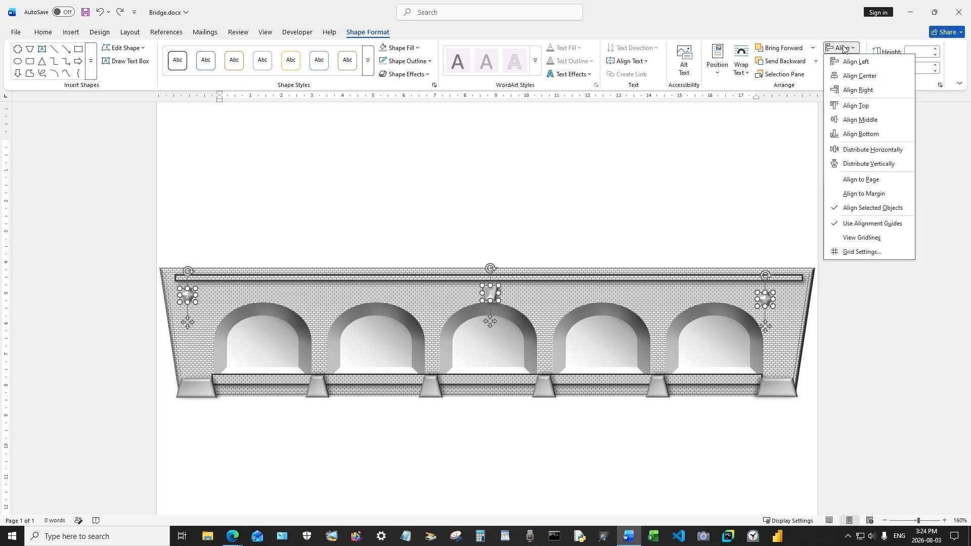
{"action": "left_click", "coordinate": [868, 121]}
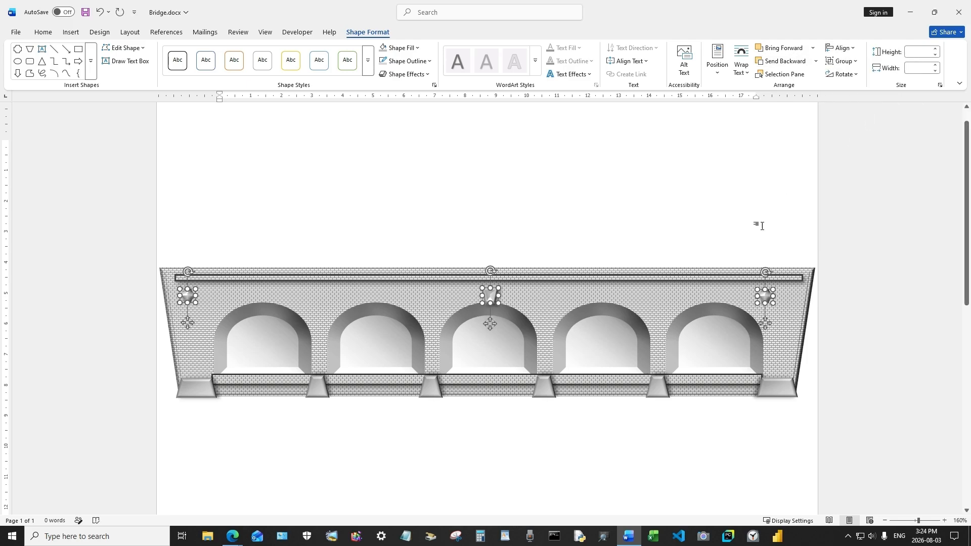
{"action": "left_click", "coordinate": [375, 229]}
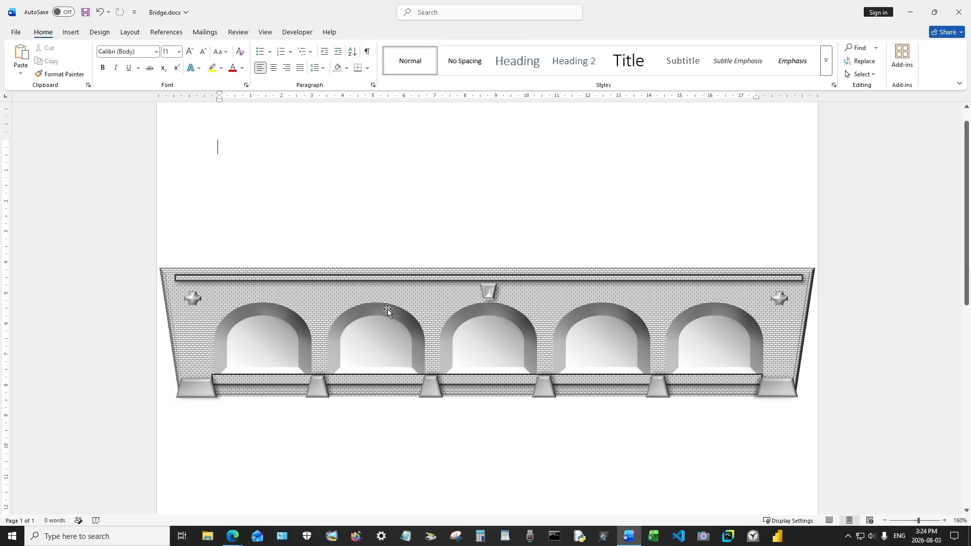
Move the long thin brick strip off the wall into the empty space above the bridge
{"action": "left_click", "coordinate": [434, 303]}
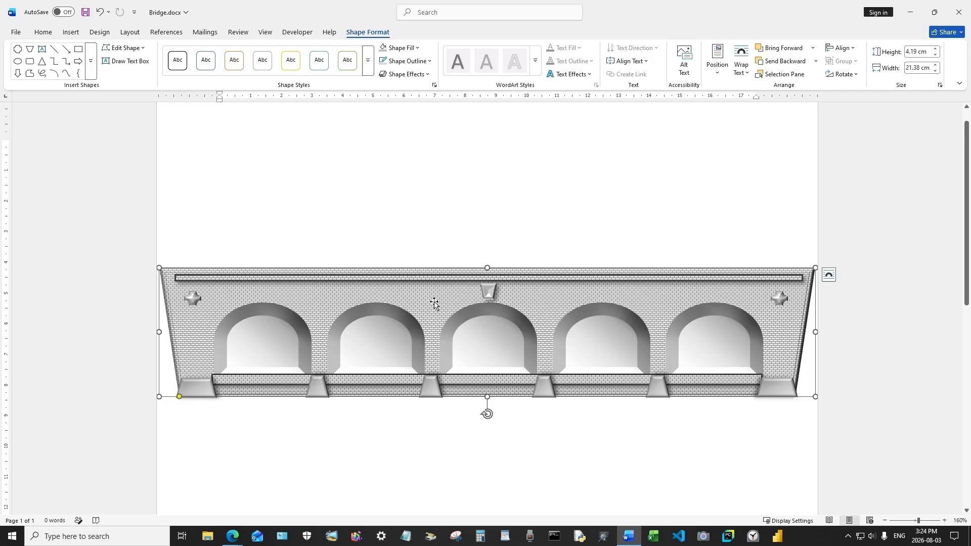
{"action": "left_click", "coordinate": [385, 280]}
{"action": "left_click_drag", "start_coordinate": [383, 281], "coordinate": [423, 209]}
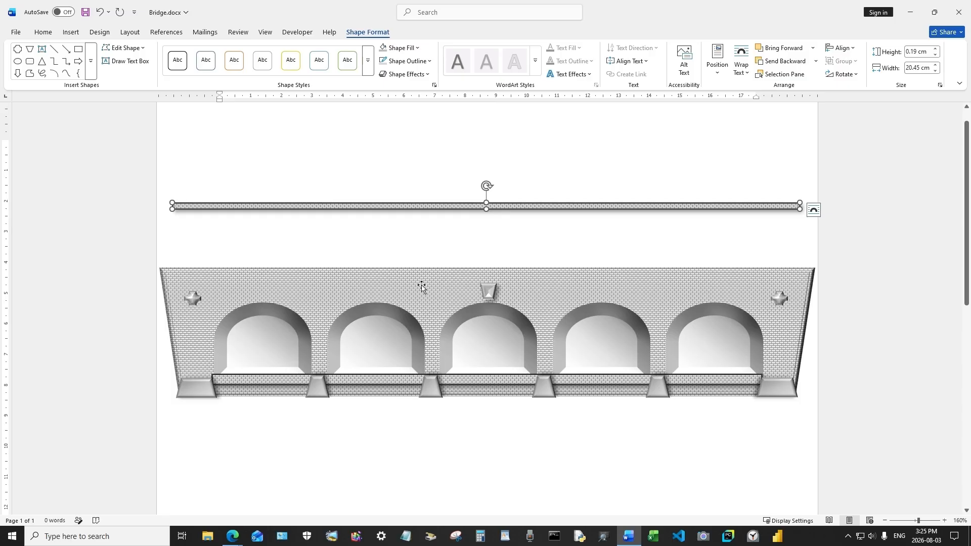
Move the large brick wall trapezoid down below the arches and their footings, leaving it clear of them
{"action": "left_click", "coordinate": [423, 290]}
{"action": "left_click_drag", "start_coordinate": [423, 290], "coordinate": [427, 402]}
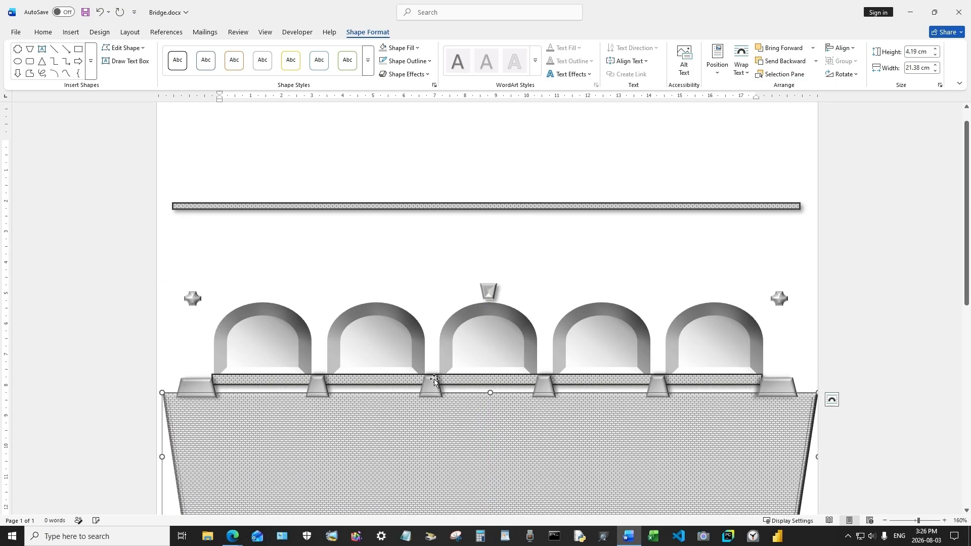
{"action": "scroll", "coordinate": [486, 402], "scroll_direction": "down", "scroll_amount": 1}
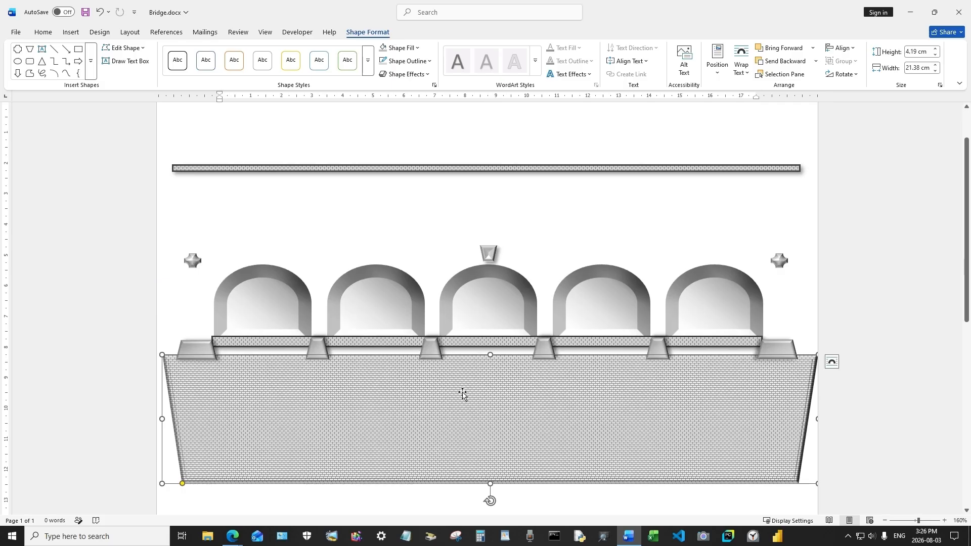
{"action": "left_click_drag", "start_coordinate": [462, 395], "coordinate": [458, 420]}
{"action": "key", "text": "Escape"}
Draw a trapezoid about 14.91 cm wide and turn it upside down over the brick wall, about 3.86 cm high
{"action": "left_click", "coordinate": [71, 32]}
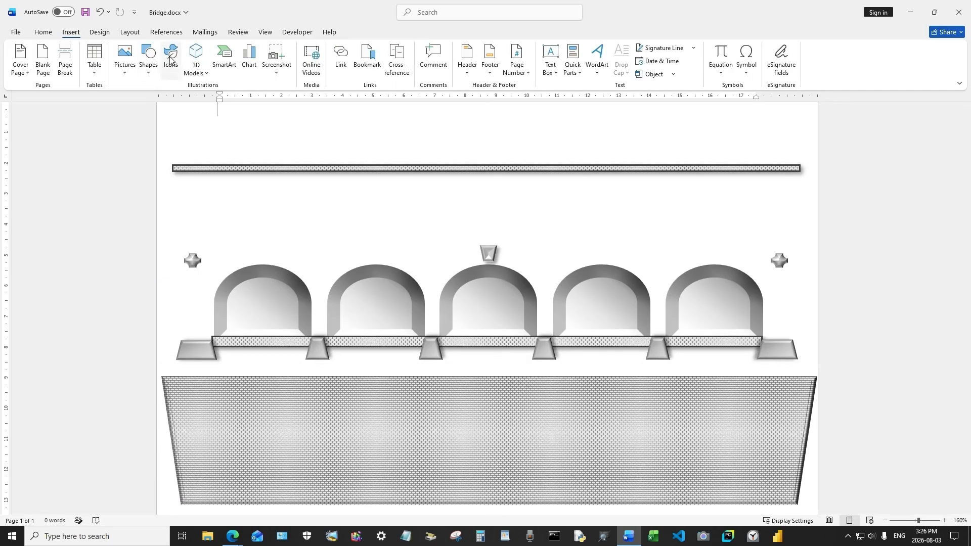
{"action": "left_click", "coordinate": [147, 57]}
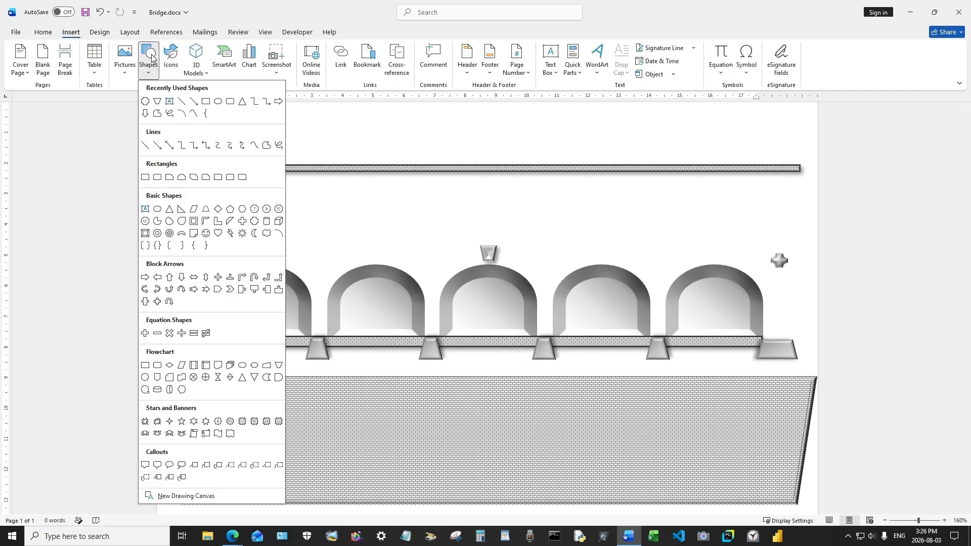
{"action": "left_click", "coordinate": [205, 210]}
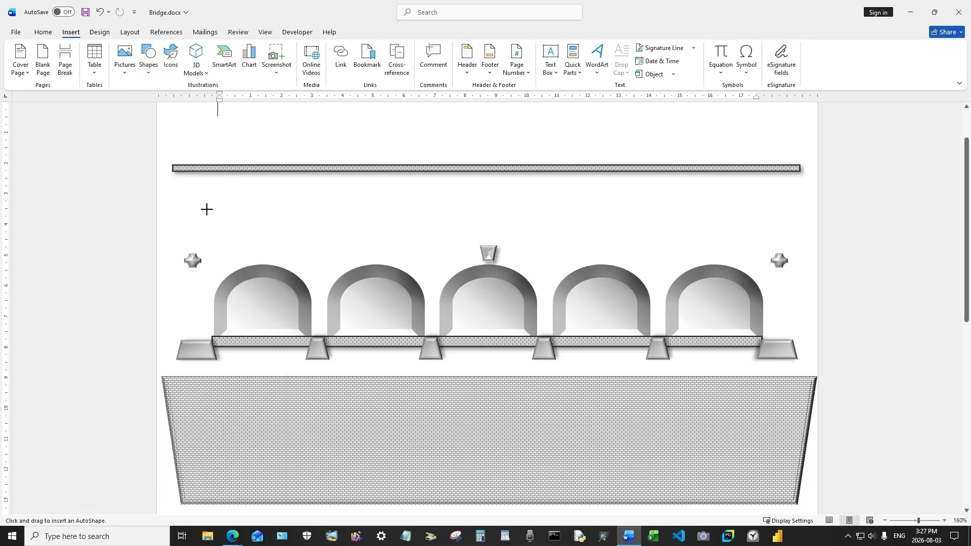
{"action": "left_click_drag", "start_coordinate": [282, 212], "coordinate": [739, 368]}
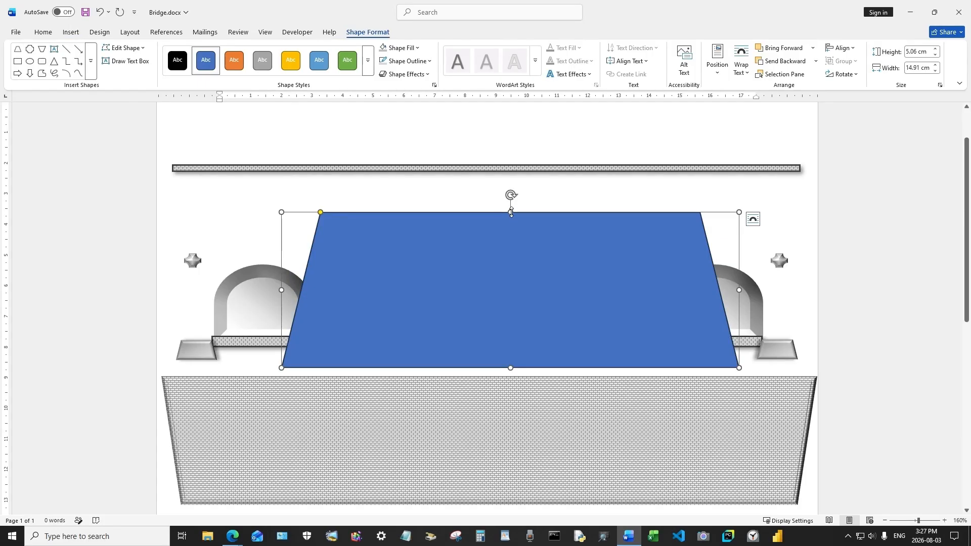
{"action": "left_click_drag", "start_coordinate": [511, 212], "coordinate": [534, 484]}
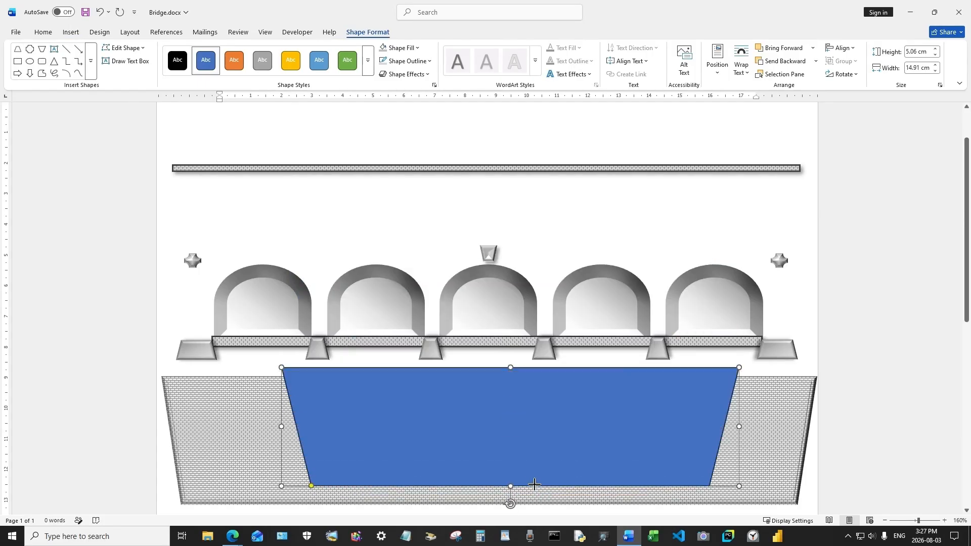
Position and stretch the inverted trapezoid over the brick wall to about 3.88 by 19.48 cm, with its side slopes following the wall's
{"action": "left_click_drag", "start_coordinate": [487, 426], "coordinate": [453, 428]}
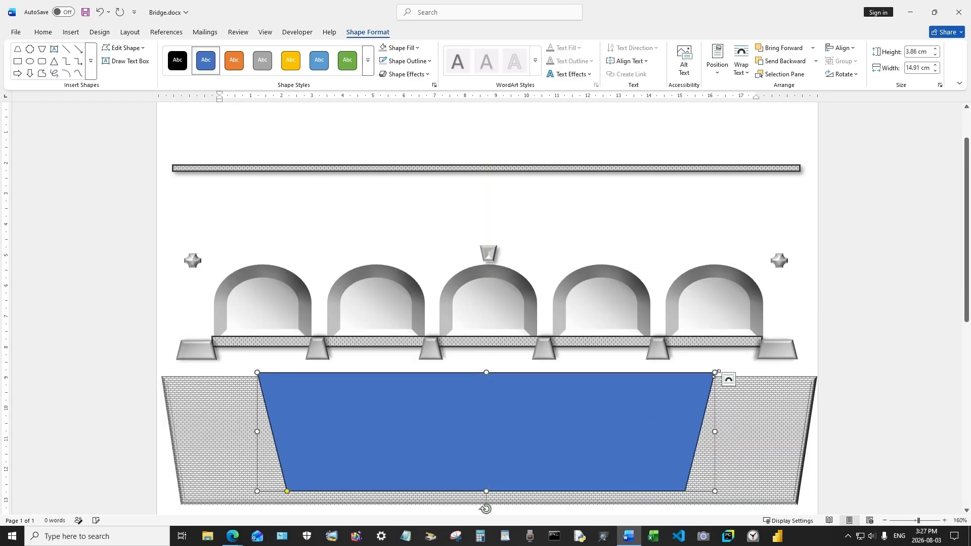
{"action": "left_click_drag", "start_coordinate": [714, 373], "coordinate": [769, 377]}
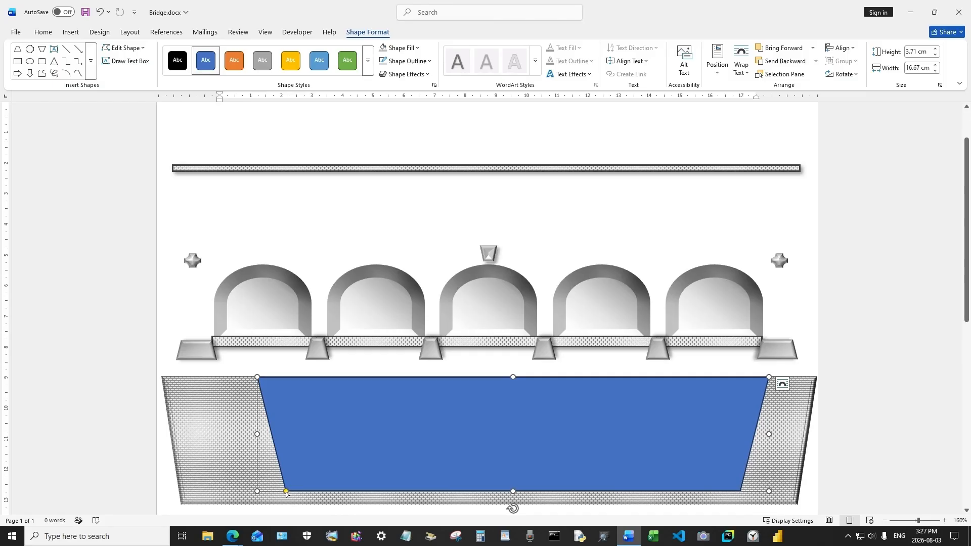
{"action": "left_click_drag", "start_coordinate": [286, 493], "coordinate": [170, 496]}
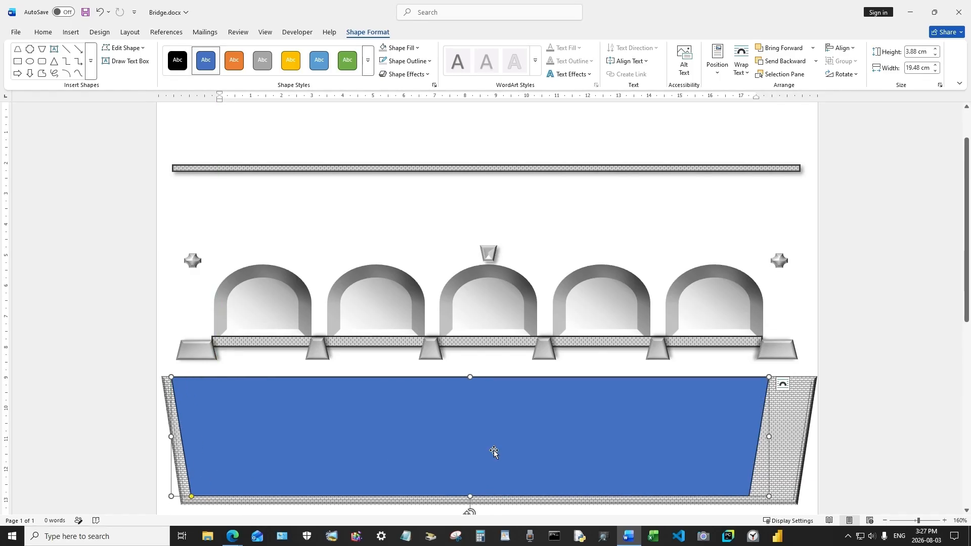
Fill the inverted trapezoid with White, Background 1, Darker 15% and look through the available textures
{"action": "left_click", "coordinate": [410, 51]}
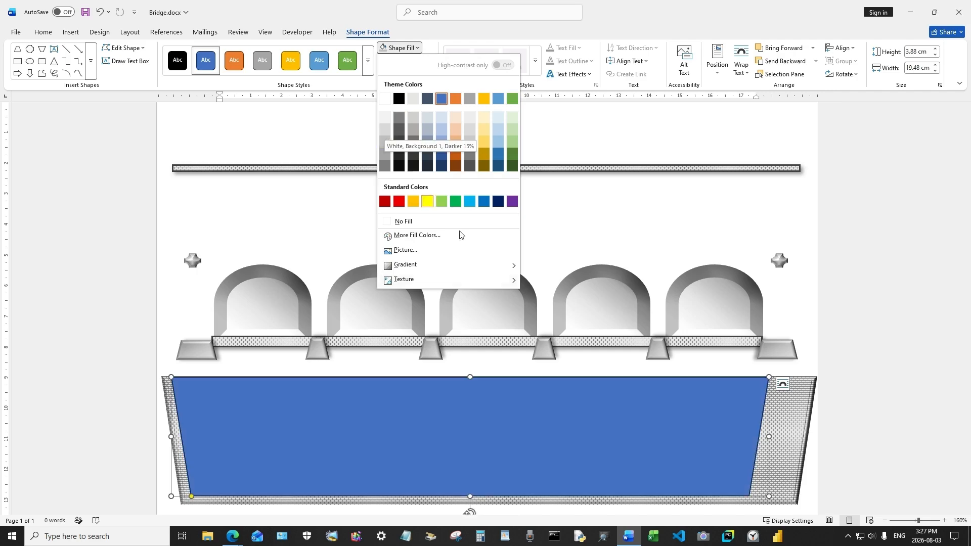
{"action": "left_click", "coordinate": [384, 131]}
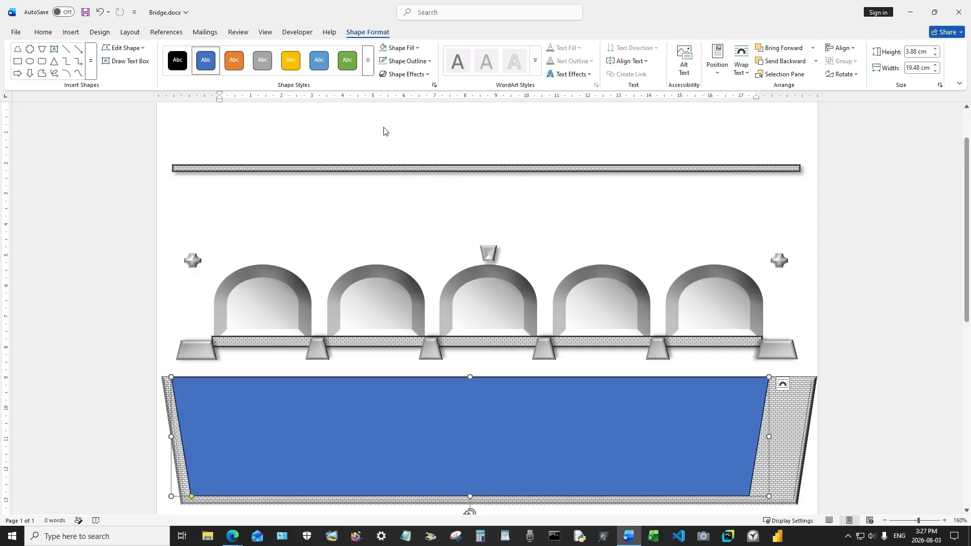
{"action": "left_click", "coordinate": [409, 49]}
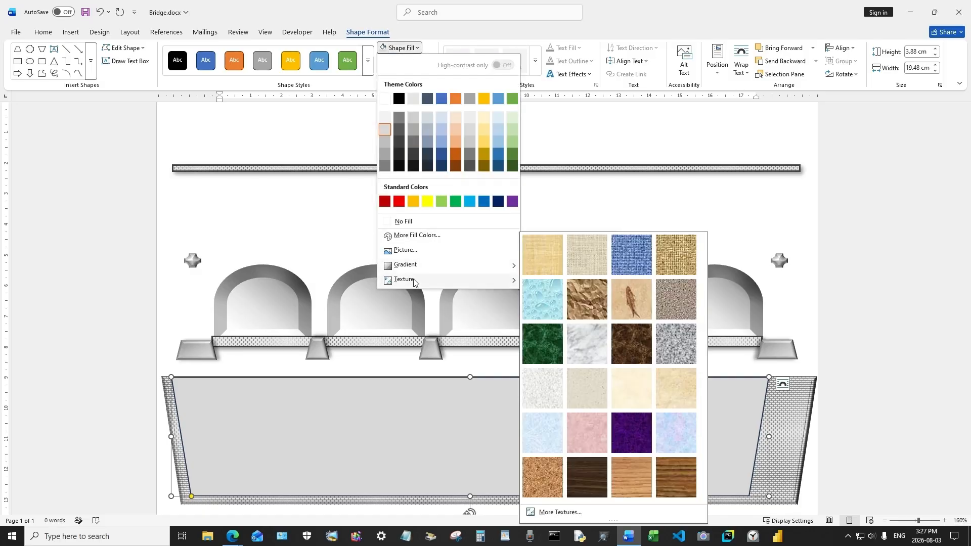
{"action": "left_click", "coordinate": [327, 115]}
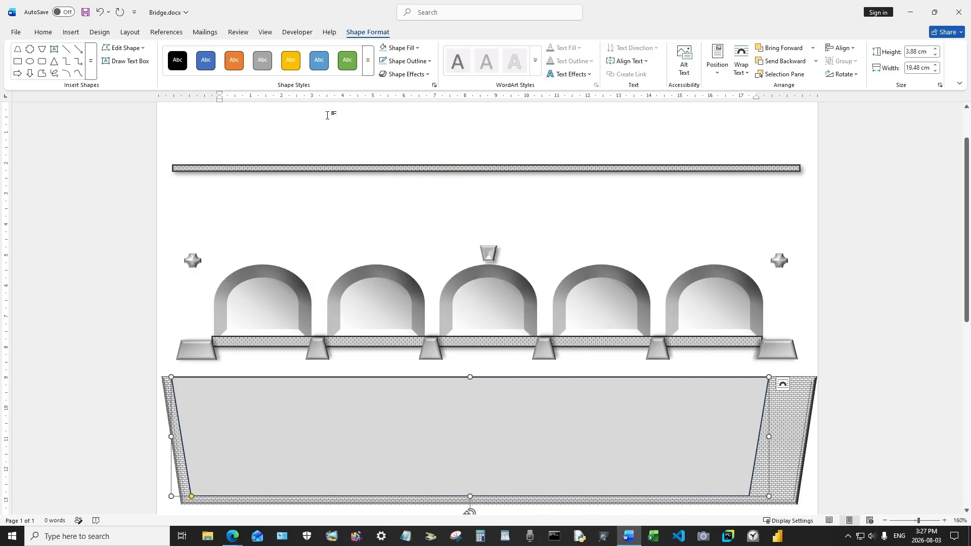
Give the inverted trapezoid a pattern fill with gray theme colors for both the background and the foreground
{"action": "left_click", "coordinate": [434, 86]}
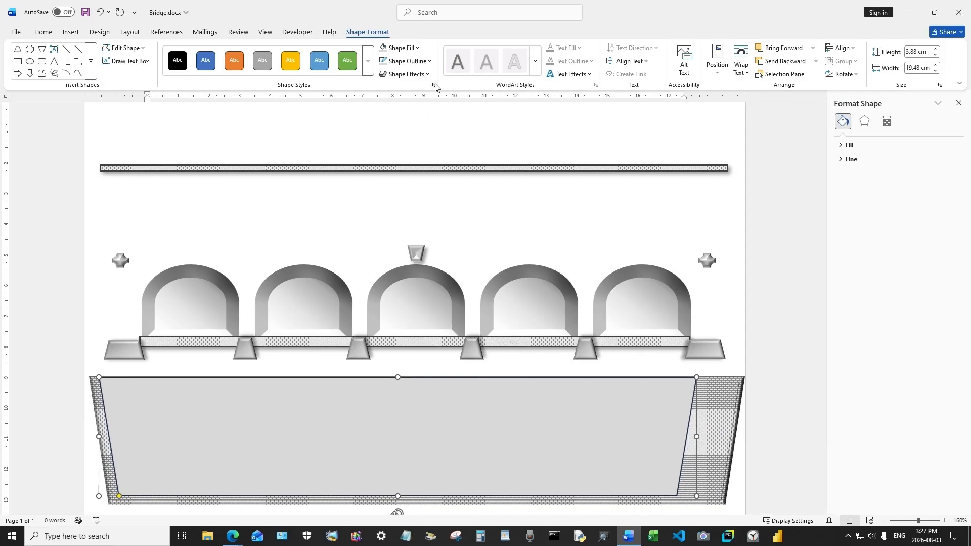
{"action": "left_click", "coordinate": [844, 145]}
{"action": "left_click", "coordinate": [848, 205]}
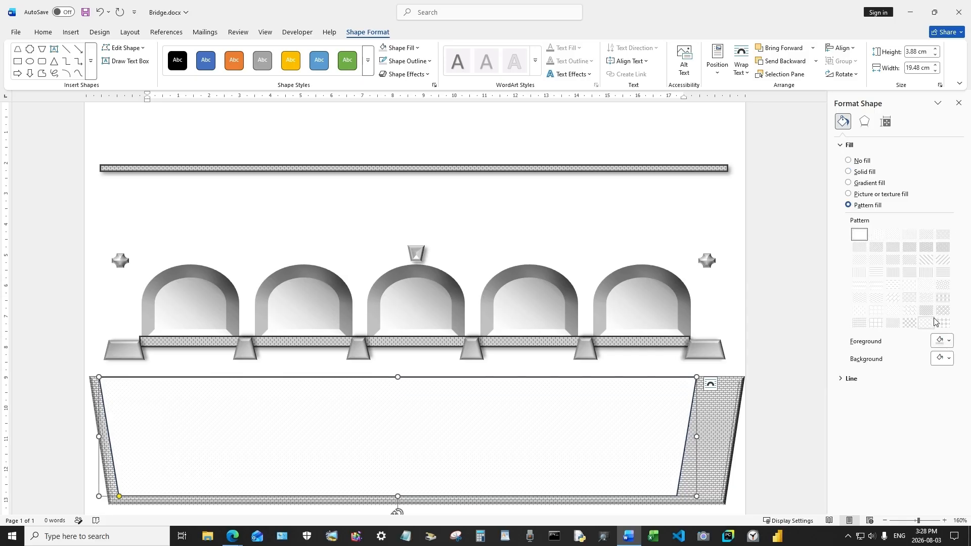
{"action": "left_click", "coordinate": [951, 360]}
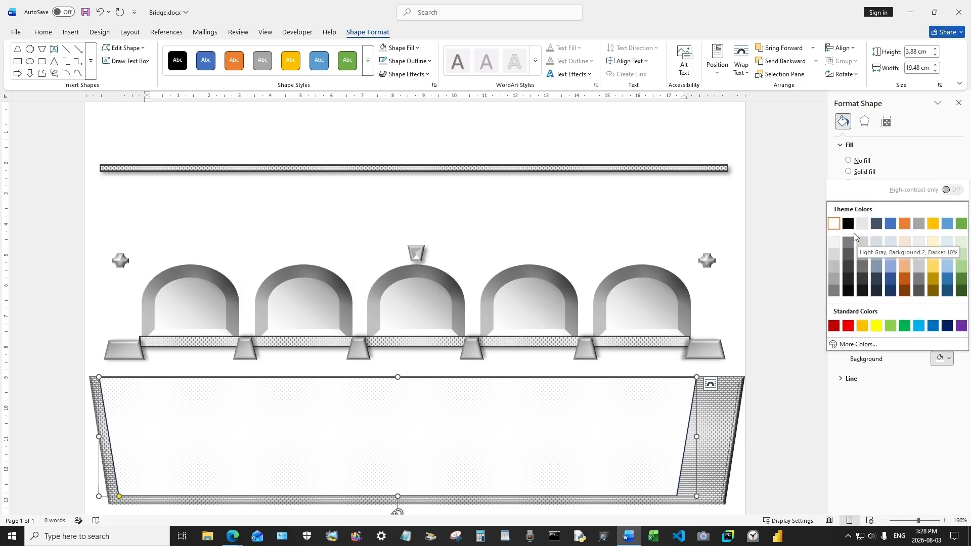
{"action": "left_click", "coordinate": [848, 245]}
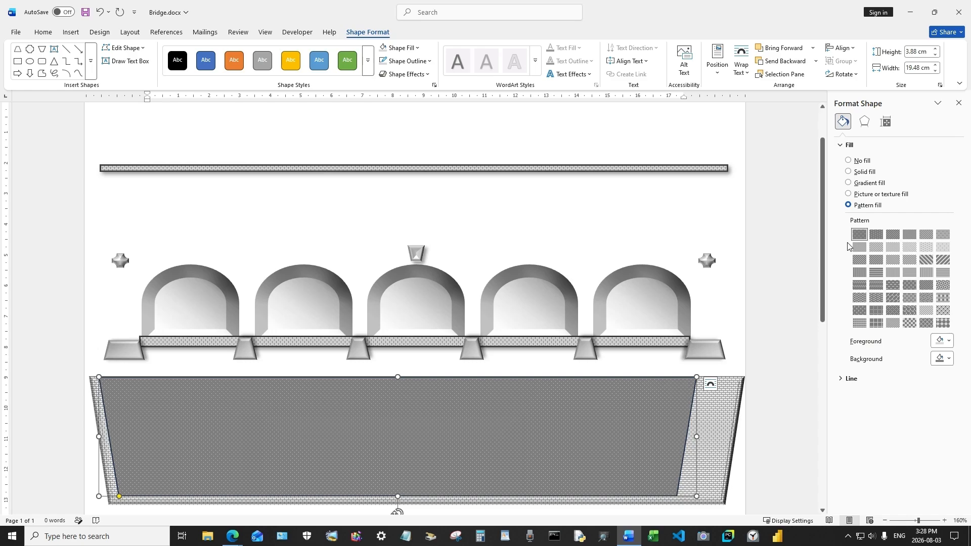
{"action": "left_click", "coordinate": [950, 342]}
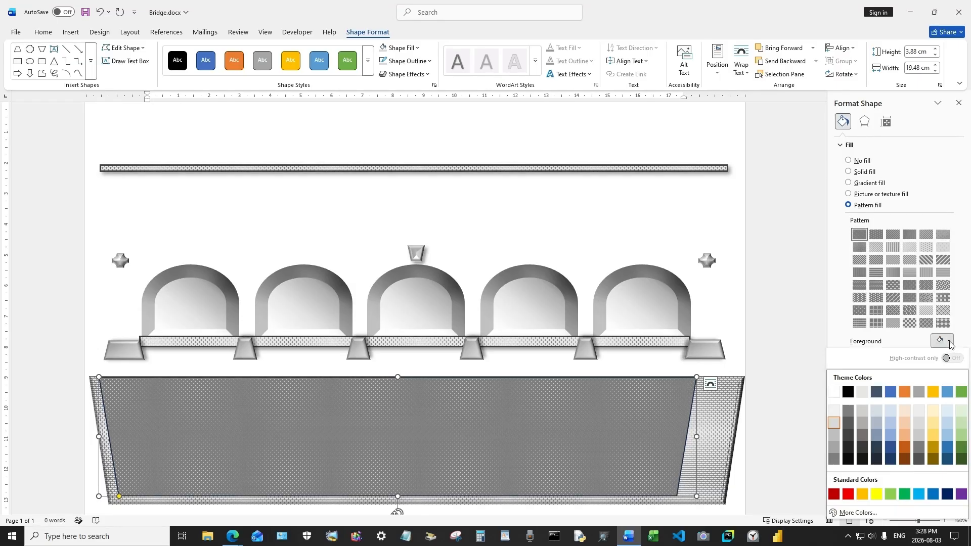
{"action": "left_click", "coordinate": [897, 387]}
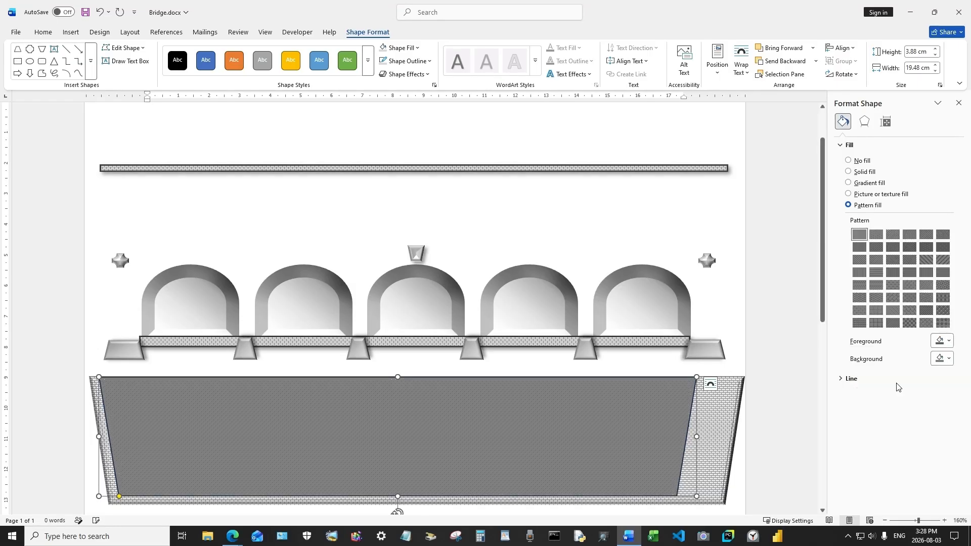
Give the inverted trapezoid the horizontal brick pattern with the lightest tint of the gray accent theme color as its background
{"action": "left_click", "coordinate": [950, 359]}
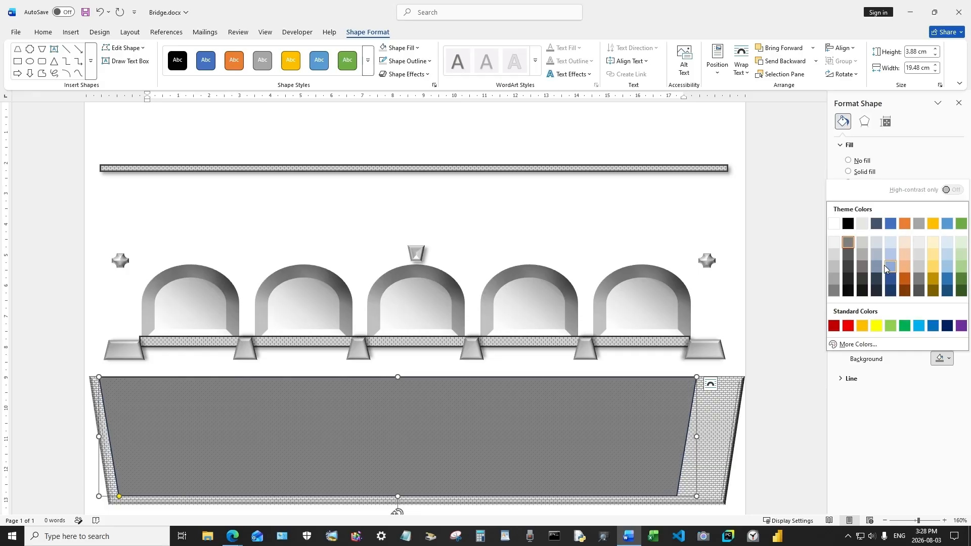
{"action": "left_click", "coordinate": [833, 277]}
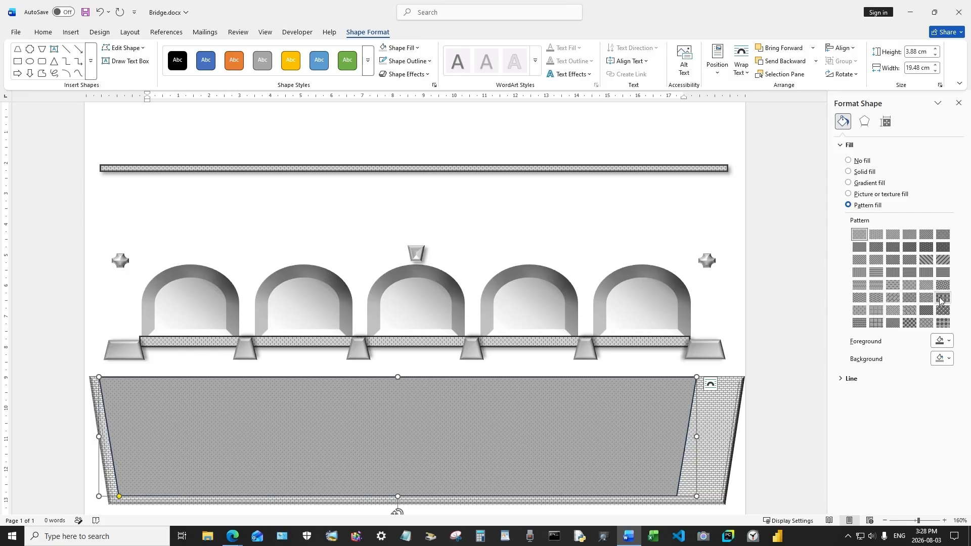
{"action": "left_click", "coordinate": [909, 298]}
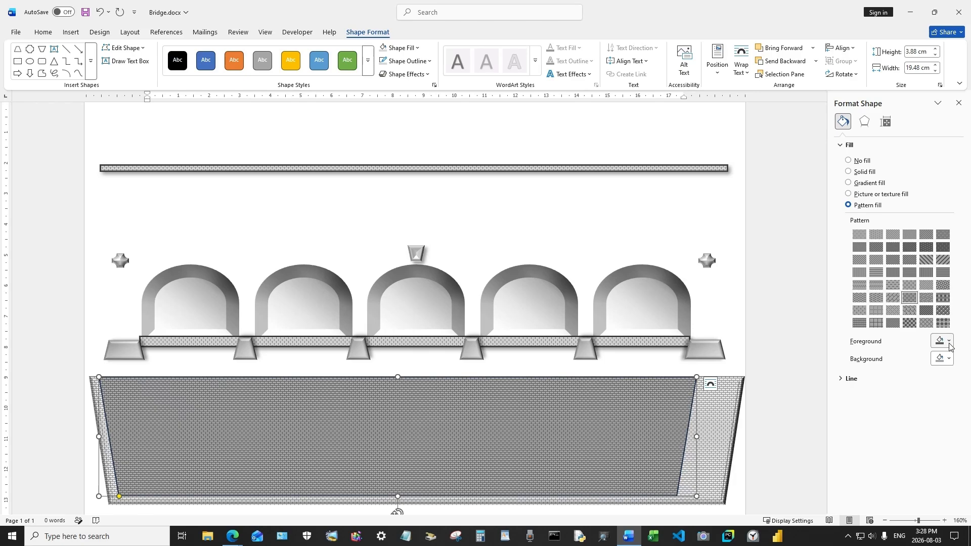
{"action": "left_click", "coordinate": [950, 360]}
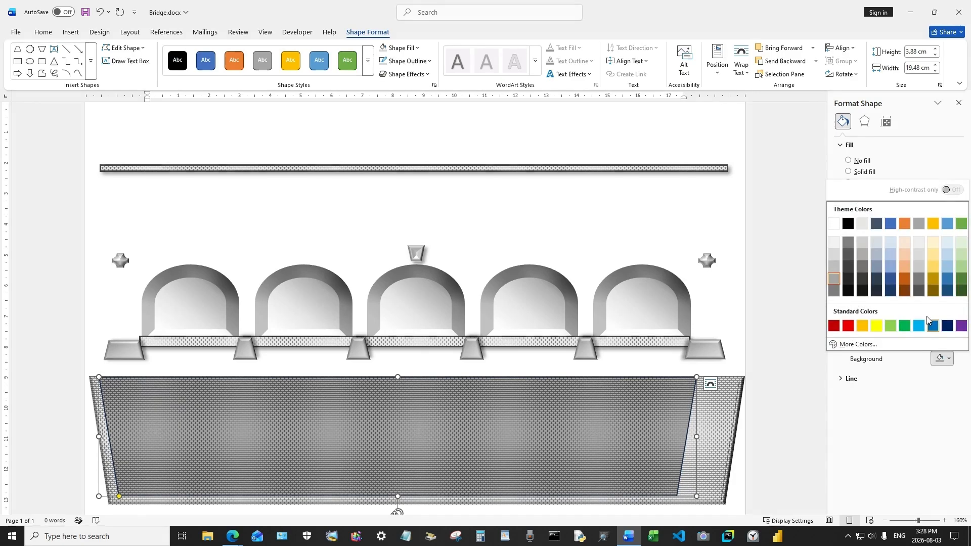
{"action": "left_click", "coordinate": [919, 243]}
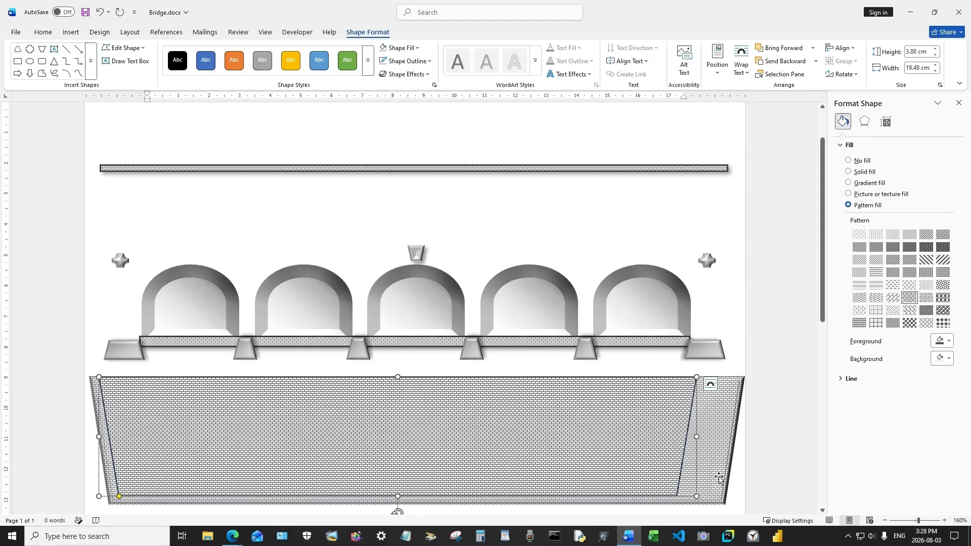
Apply the first bevel preset to the inverted trapezoid
{"action": "left_click", "coordinate": [417, 75]}
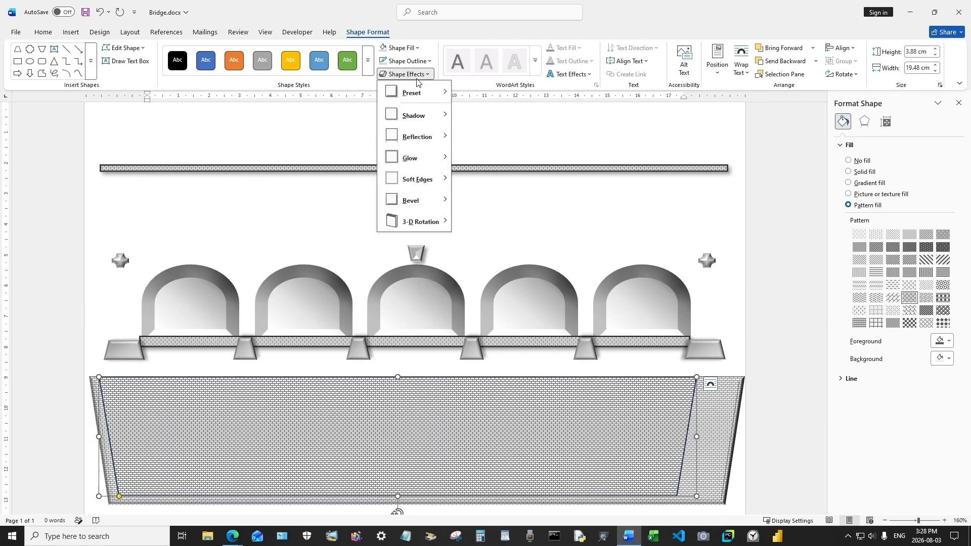
{"action": "mouse_move", "coordinate": [425, 200]}
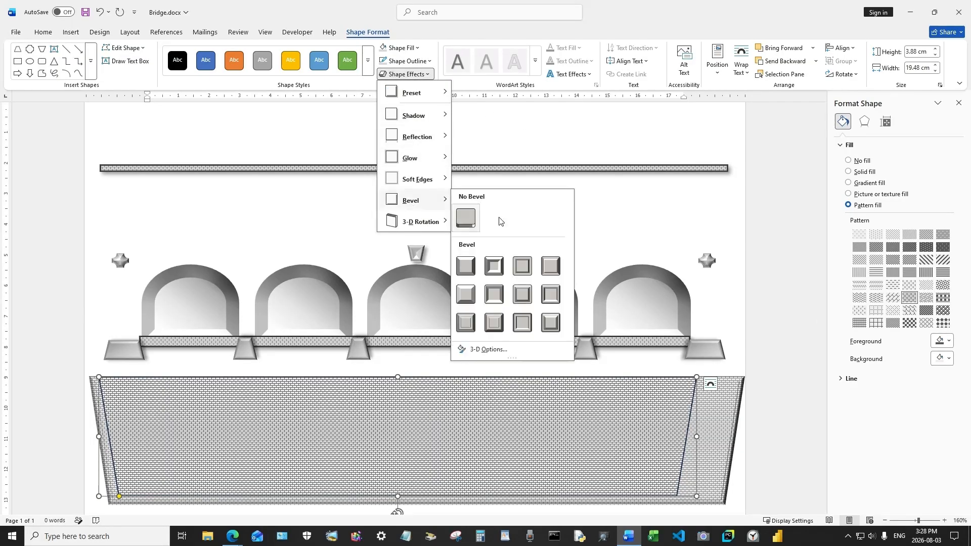
{"action": "left_click", "coordinate": [462, 270]}
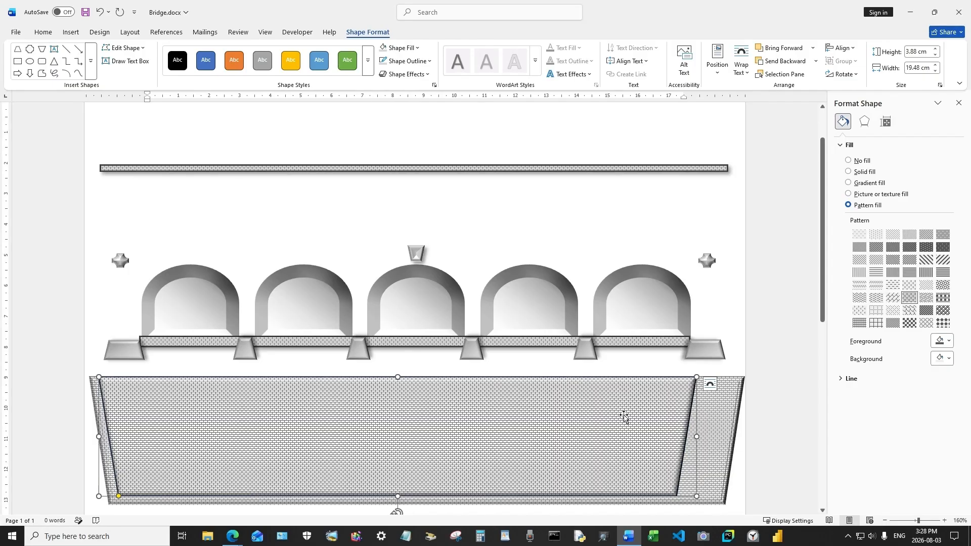
{"action": "left_click", "coordinate": [405, 74]}
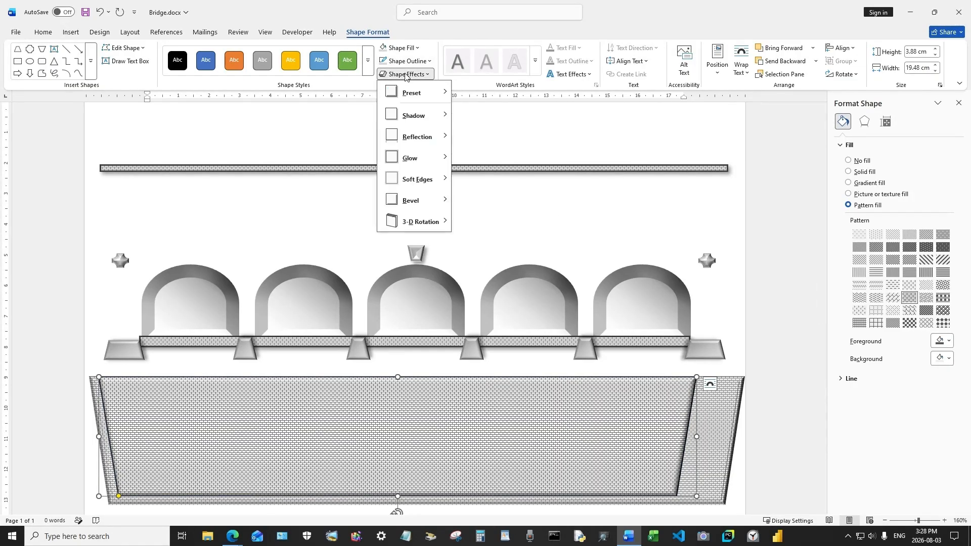
Check the 3-D format of the original brick wall, including its top bevel preset, width and height
{"action": "left_click", "coordinate": [720, 417]}
{"action": "left_click", "coordinate": [720, 417]}
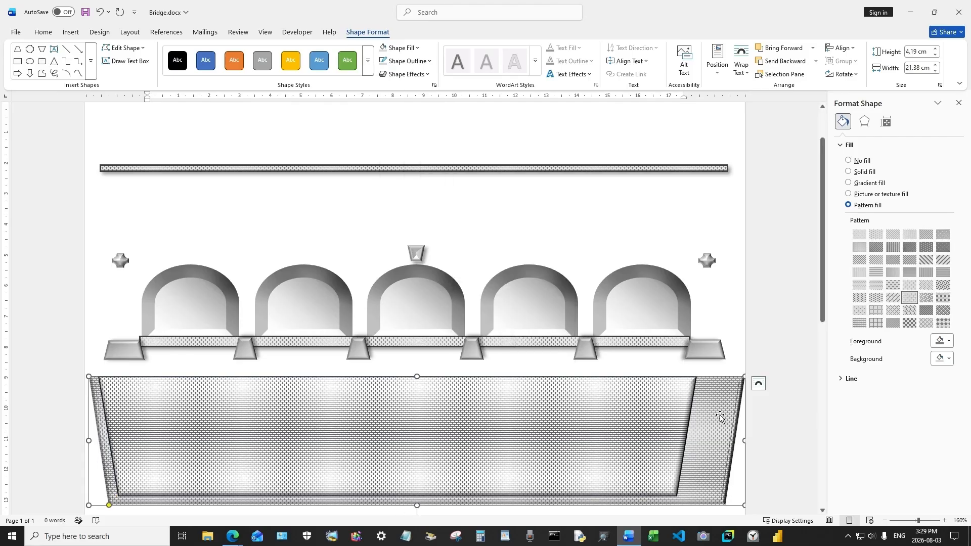
{"action": "left_click", "coordinate": [864, 122]}
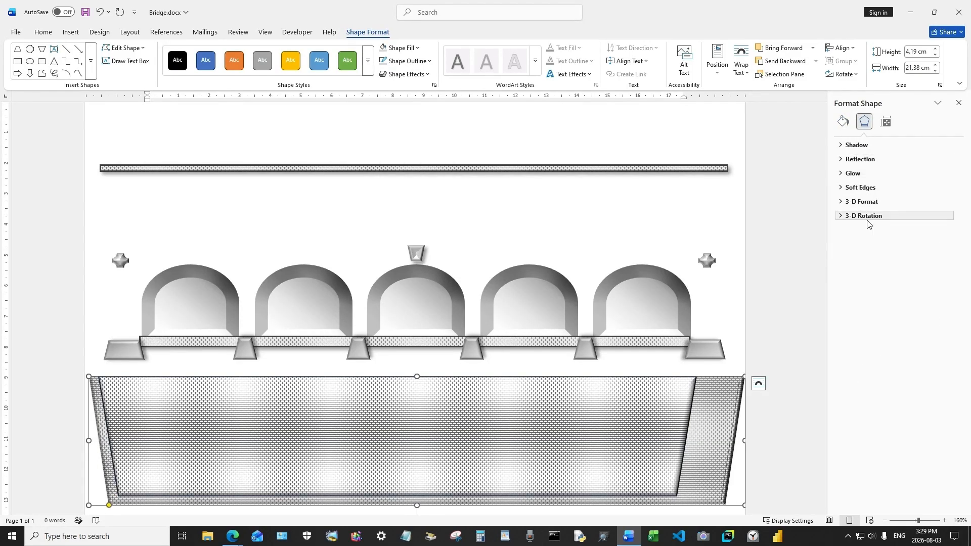
{"action": "left_click", "coordinate": [858, 202]}
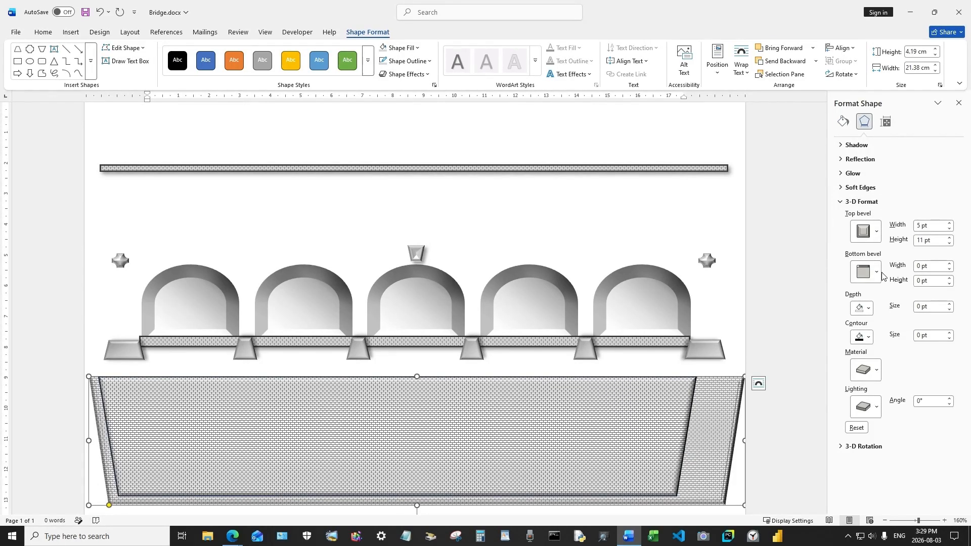
{"action": "left_click", "coordinate": [878, 233]}
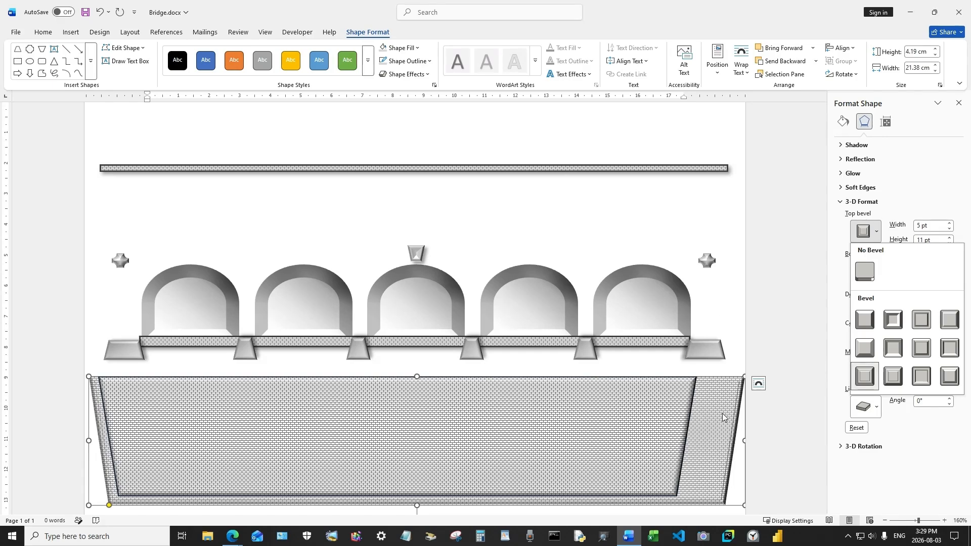
{"action": "left_click", "coordinate": [674, 418]}
Give the new inverted trapezoid the same bevel preset as the original wall and set its top bevel width to 5 pt
{"action": "left_click", "coordinate": [618, 411]}
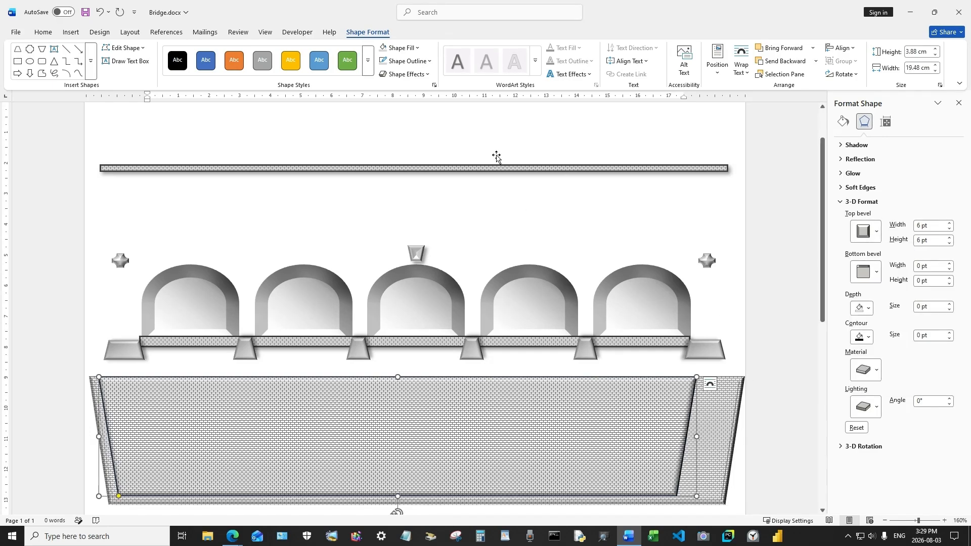
{"action": "left_click", "coordinate": [414, 74]}
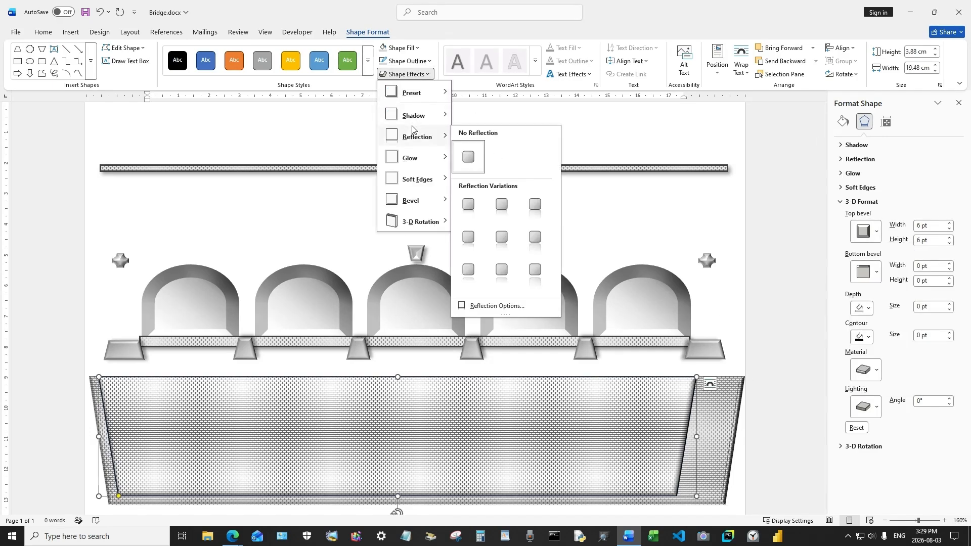
{"action": "mouse_move", "coordinate": [402, 201]}
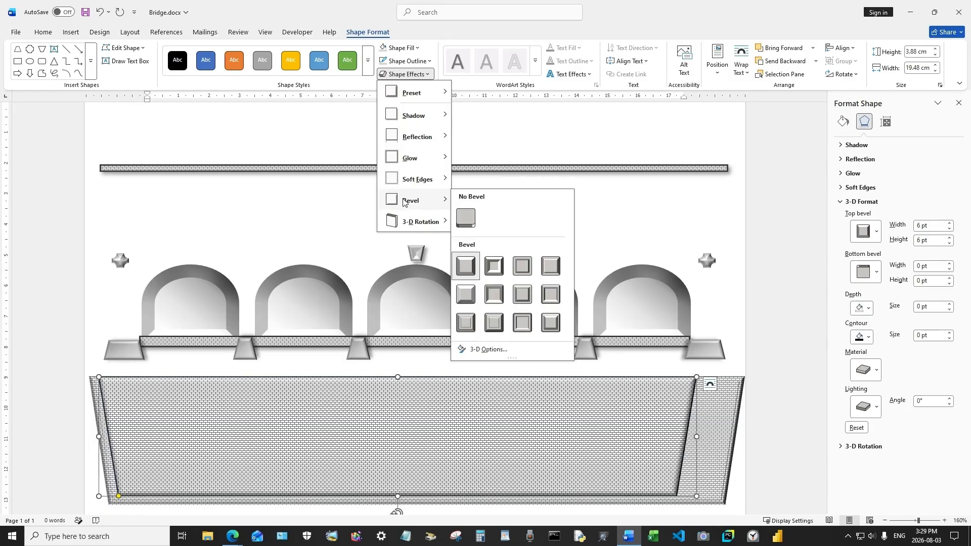
{"action": "left_click", "coordinate": [467, 320]}
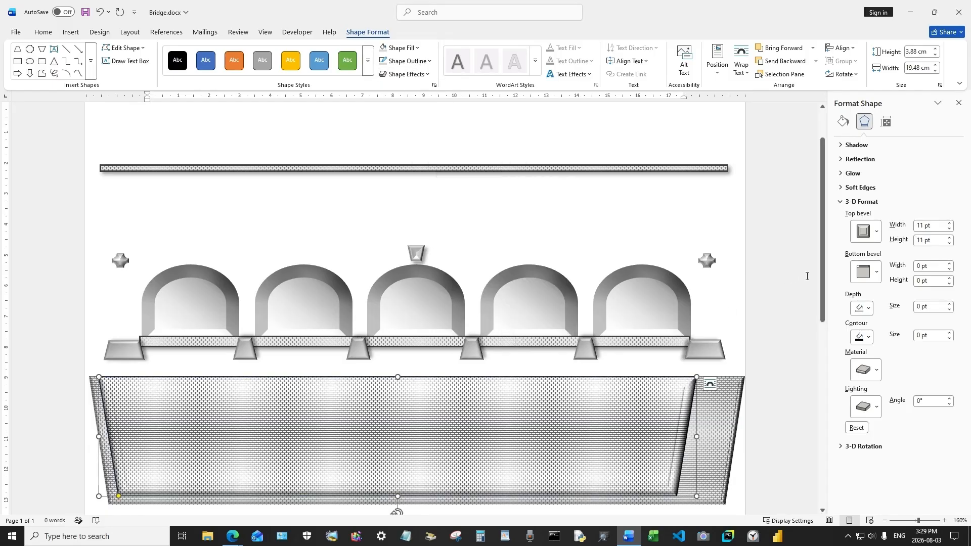
{"action": "left_click", "coordinate": [950, 229]}
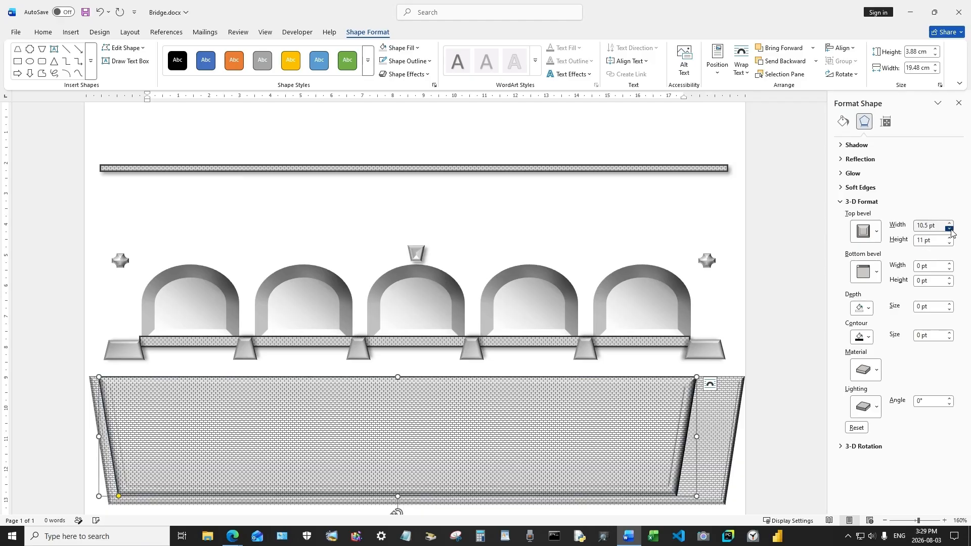
{"action": "left_click", "coordinate": [950, 229]}
{"action": "left_click", "coordinate": [949, 229]}
{"action": "left_click", "coordinate": [950, 229]}
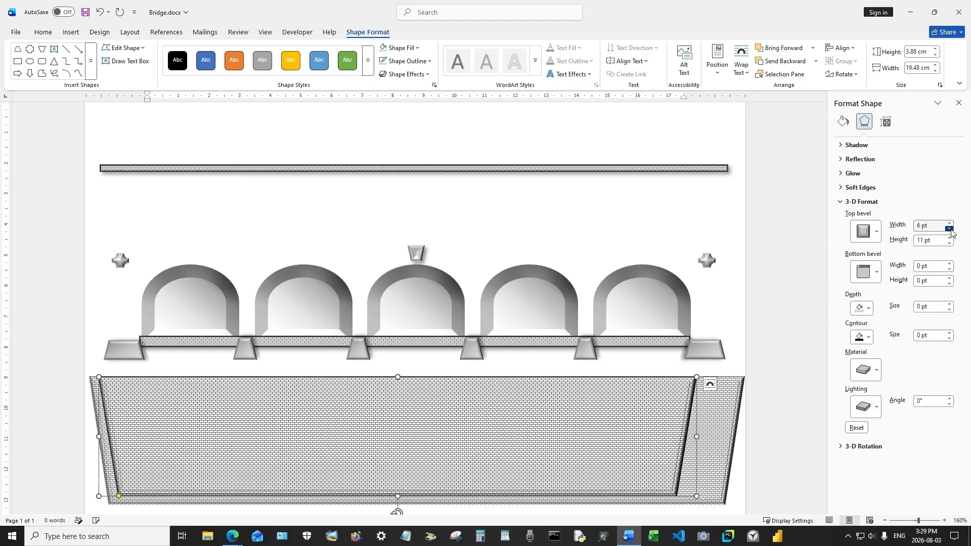
{"action": "left_click", "coordinate": [950, 229]}
{"action": "left_click", "coordinate": [949, 229]}
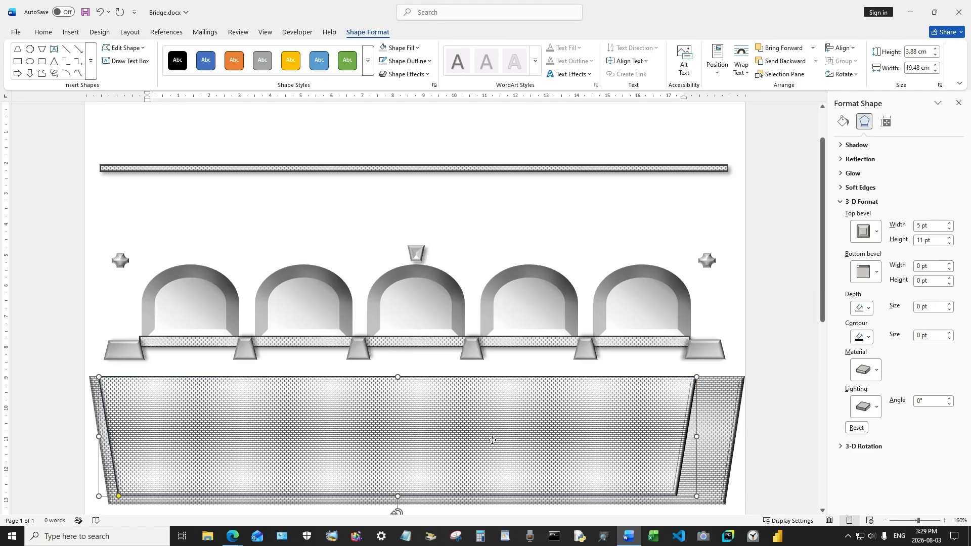
Move the new brick trapezoid further below the arches, try the original wall behind the arches, and place it back behind the new one
{"action": "left_click_drag", "start_coordinate": [467, 439], "coordinate": [466, 483]}
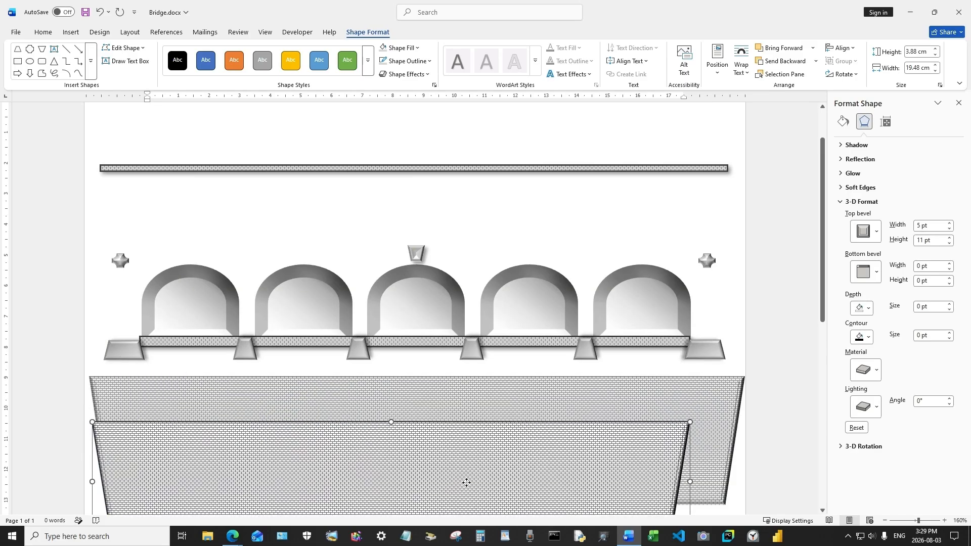
{"action": "left_click_drag", "start_coordinate": [481, 401], "coordinate": [481, 268]}
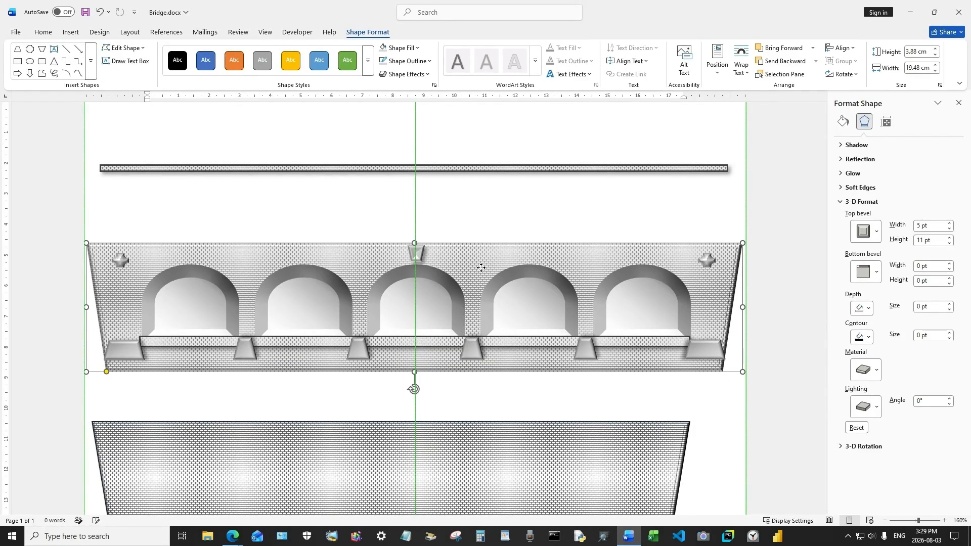
{"action": "left_click_drag", "start_coordinate": [481, 268], "coordinate": [465, 461]}
{"action": "scroll", "coordinate": [460, 450], "scroll_direction": "down", "scroll_amount": 5}
{"action": "scroll", "coordinate": [453, 325], "scroll_direction": "up", "scroll_amount": 6}
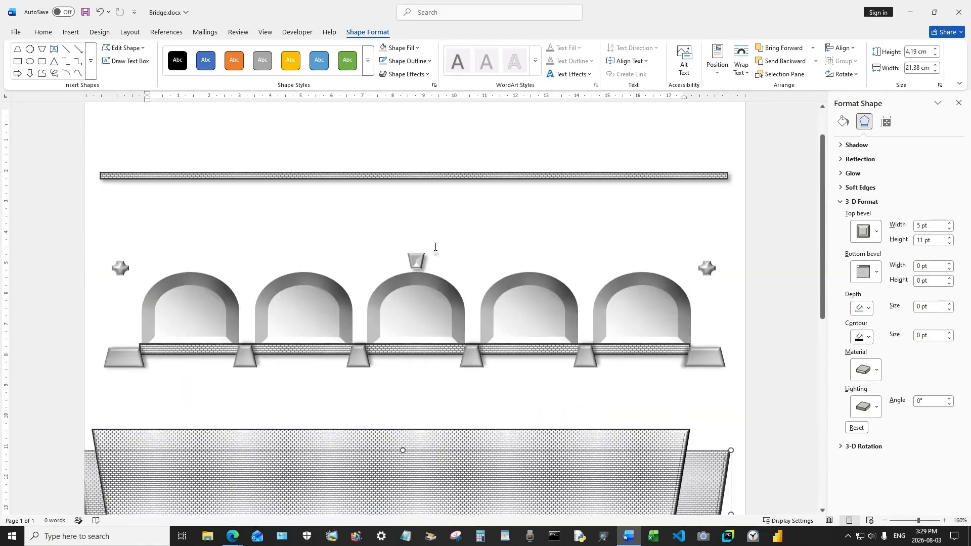
Move the shortest brick strip up beneath the other two strips, centered above the row of arches
{"action": "left_click", "coordinate": [436, 229]}
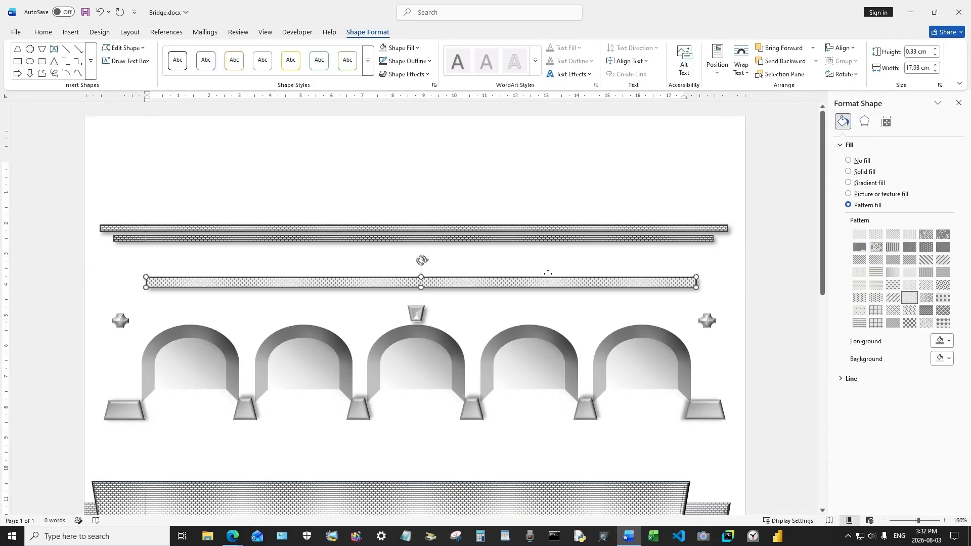
{"action": "left_click_drag", "start_coordinate": [547, 281], "coordinate": [545, 266]}
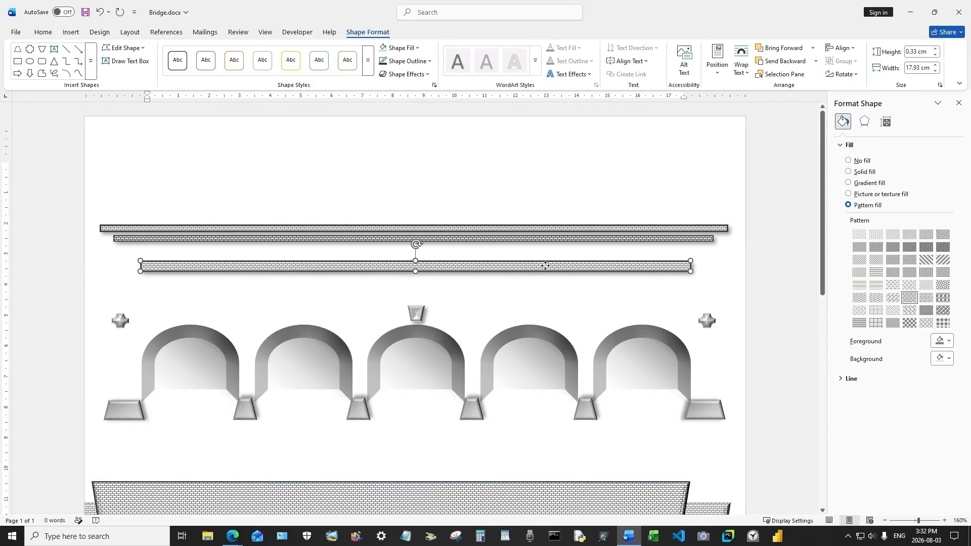
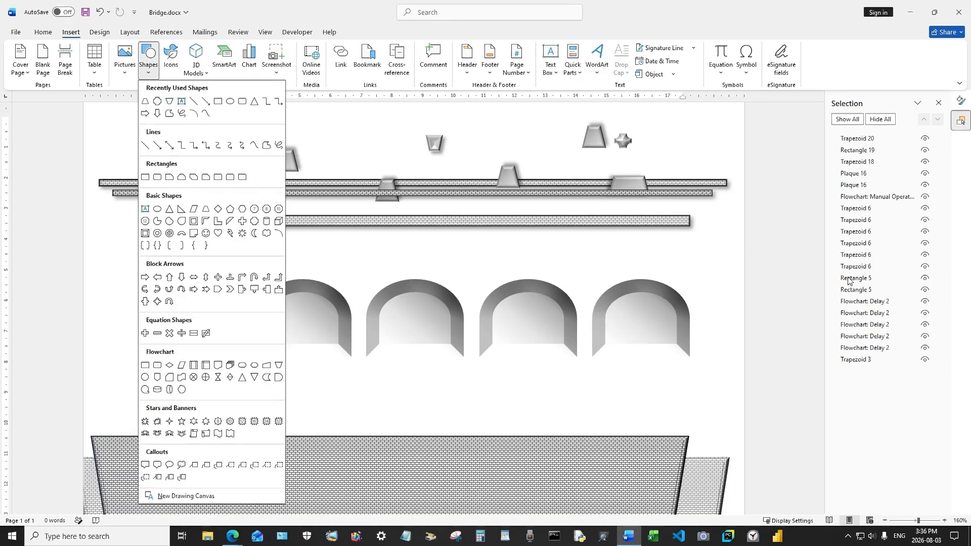
Draw a Flowchart: Delay shape below the arches, rotate it so its curve faces up, and stretch it to about 3.05 by 2.21 cm
{"action": "left_click", "coordinate": [279, 378]}
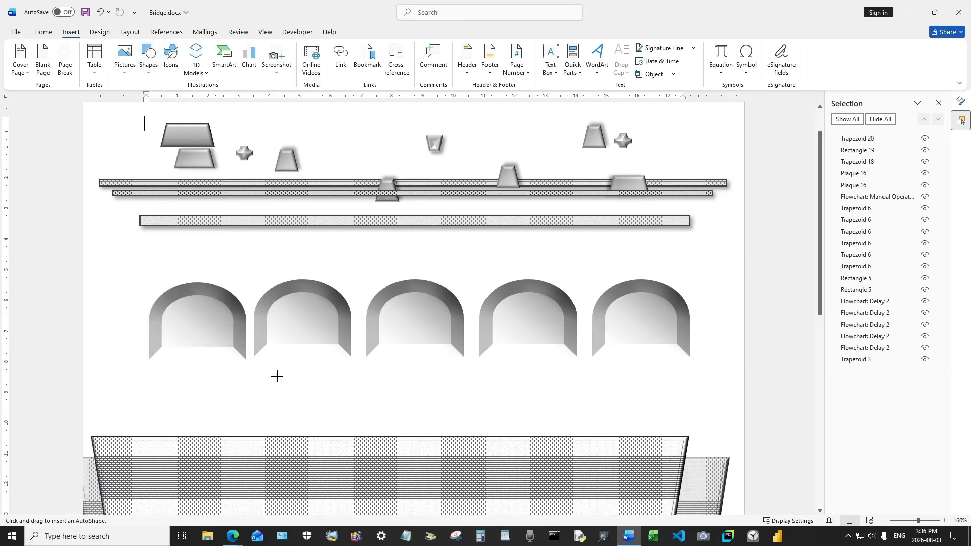
{"action": "left_click_drag", "start_coordinate": [278, 365], "coordinate": [287, 376]}
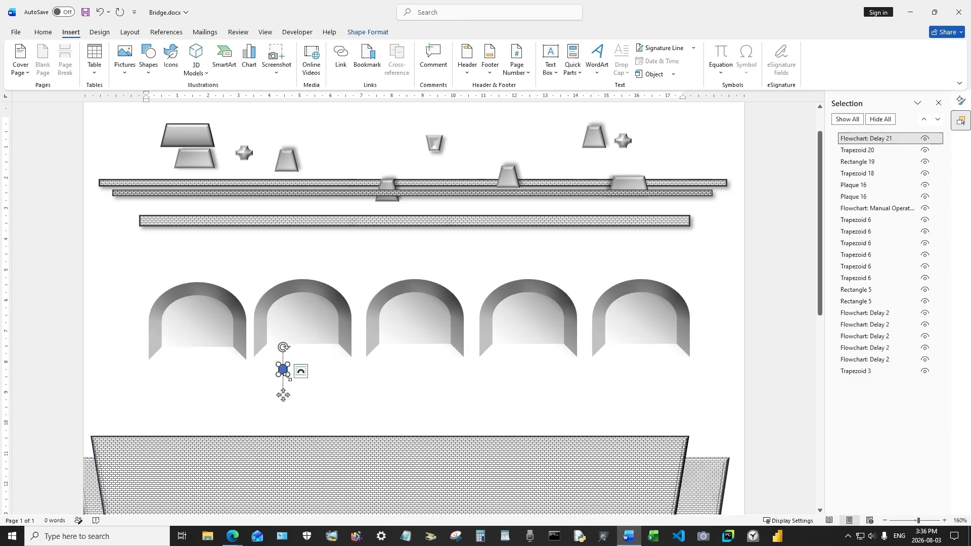
{"action": "left_click_drag", "start_coordinate": [286, 374], "coordinate": [342, 433]}
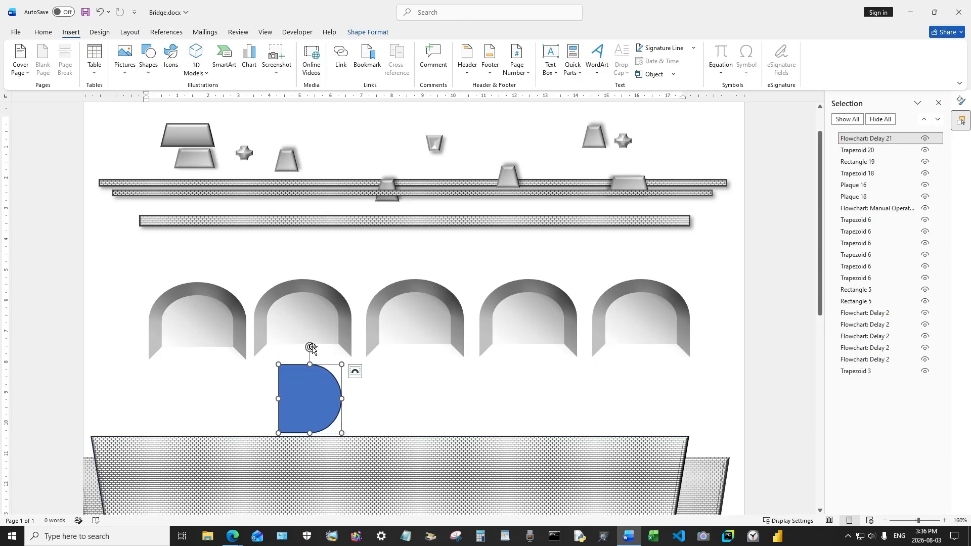
{"action": "left_click_drag", "start_coordinate": [310, 345], "coordinate": [228, 395]}
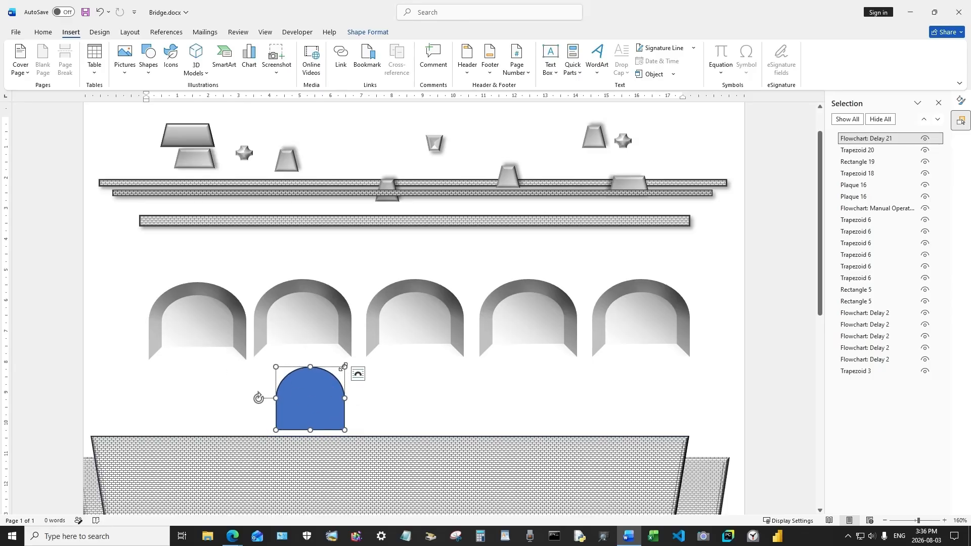
{"action": "left_click_drag", "start_coordinate": [344, 367], "coordinate": [369, 362]}
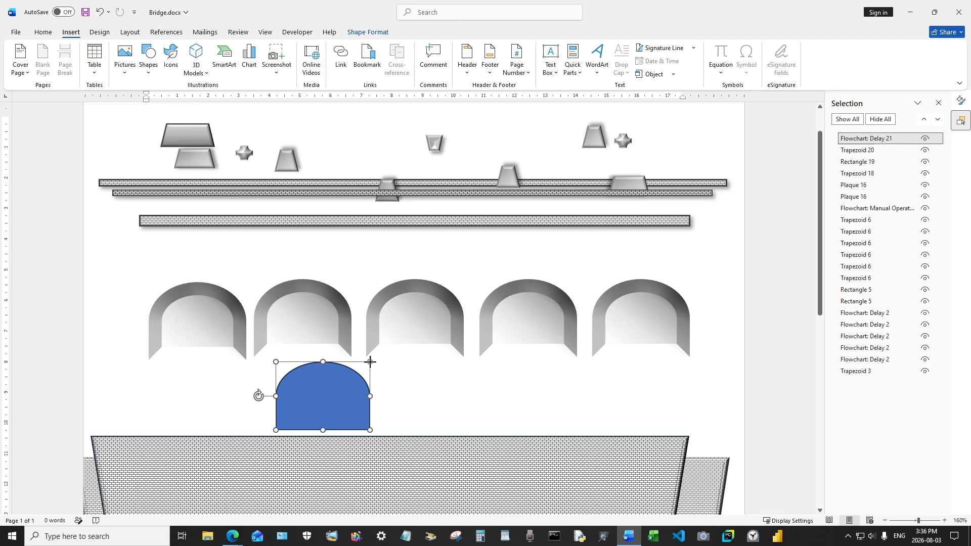
Set the blue arch to the original arches' size, height 3.17 cm and width 2.53 cm, and move it up slightly
{"action": "left_click", "coordinate": [308, 326]}
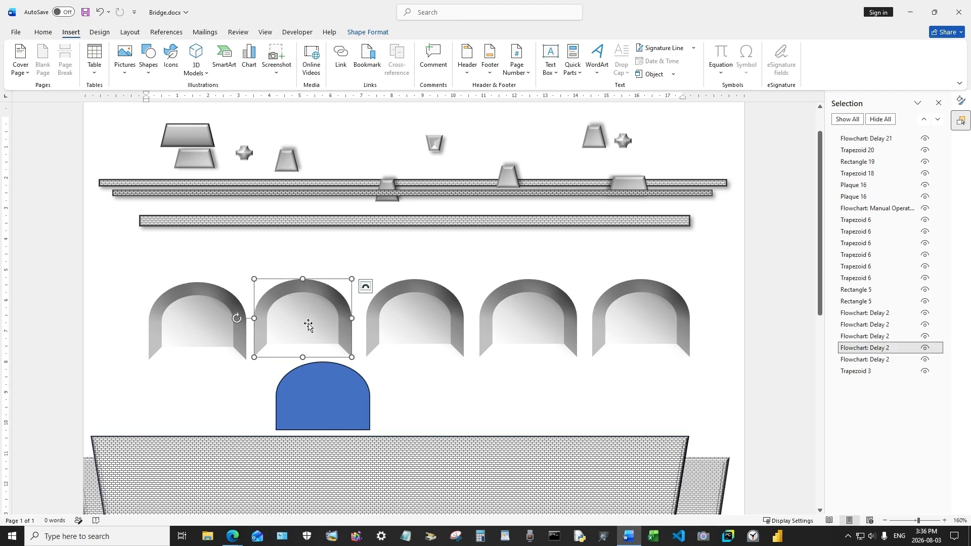
{"action": "left_click", "coordinate": [376, 34]}
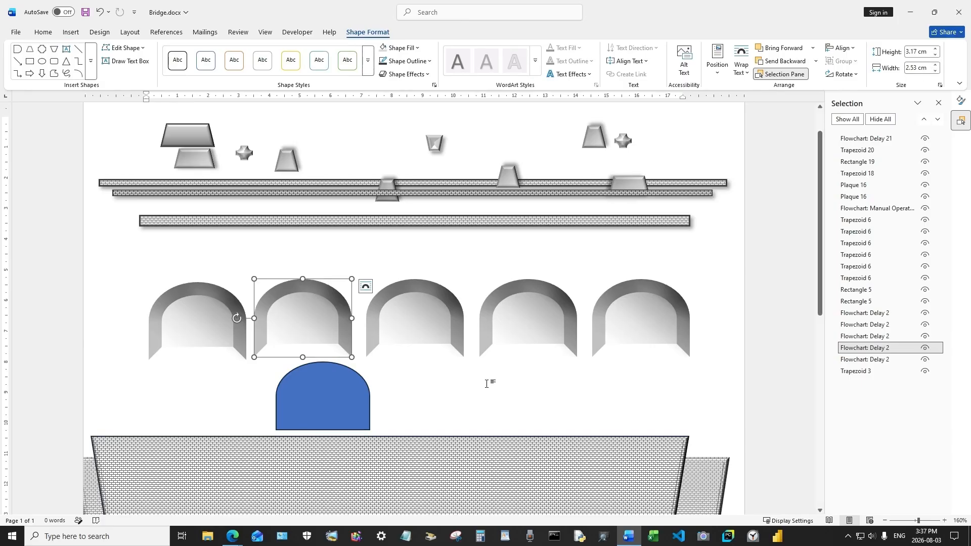
{"action": "left_click", "coordinate": [354, 396]}
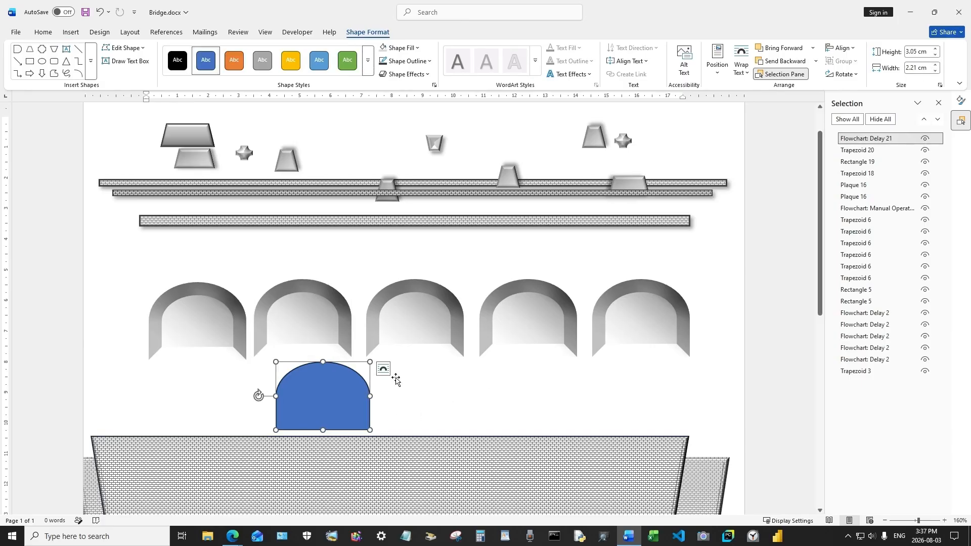
{"action": "left_click", "coordinate": [929, 50]}
{"action": "type", "text": "3.17"}
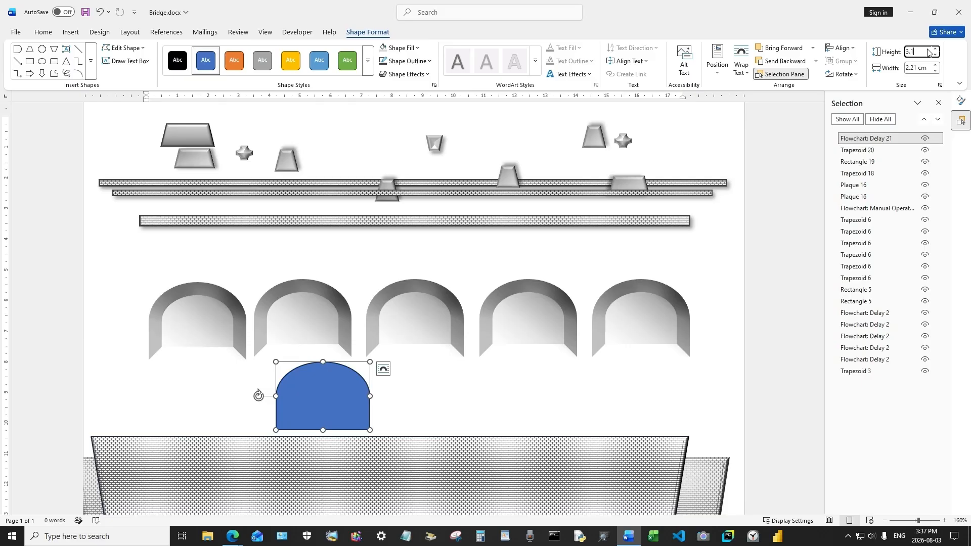
{"action": "left_click", "coordinate": [928, 70]}
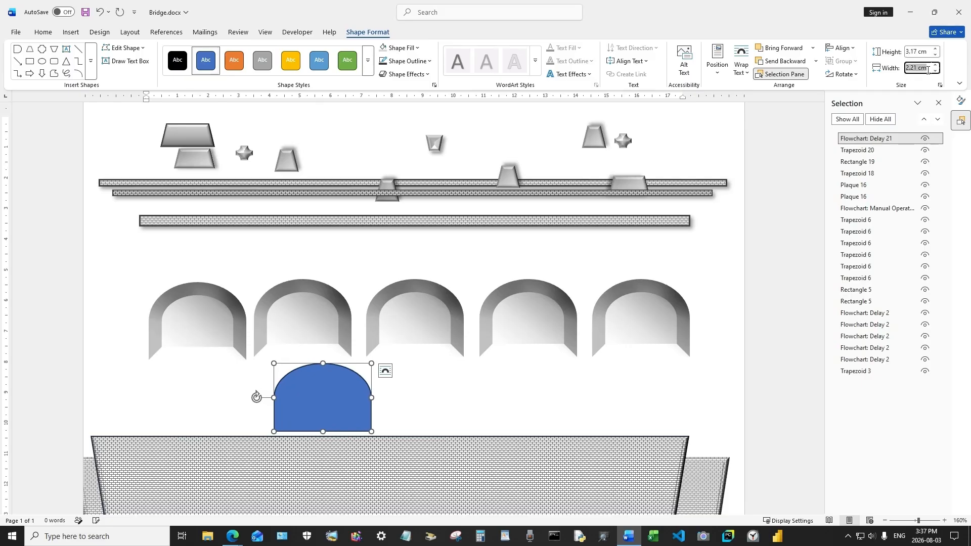
{"action": "type", "text": "2.53"}
{"action": "key", "text": "Return"}
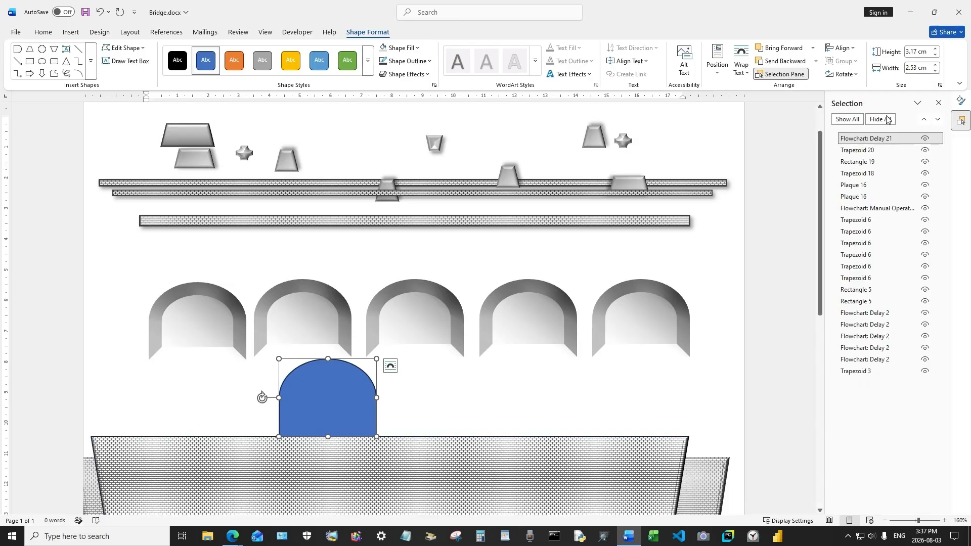
{"action": "left_click_drag", "start_coordinate": [331, 411], "coordinate": [335, 399]}
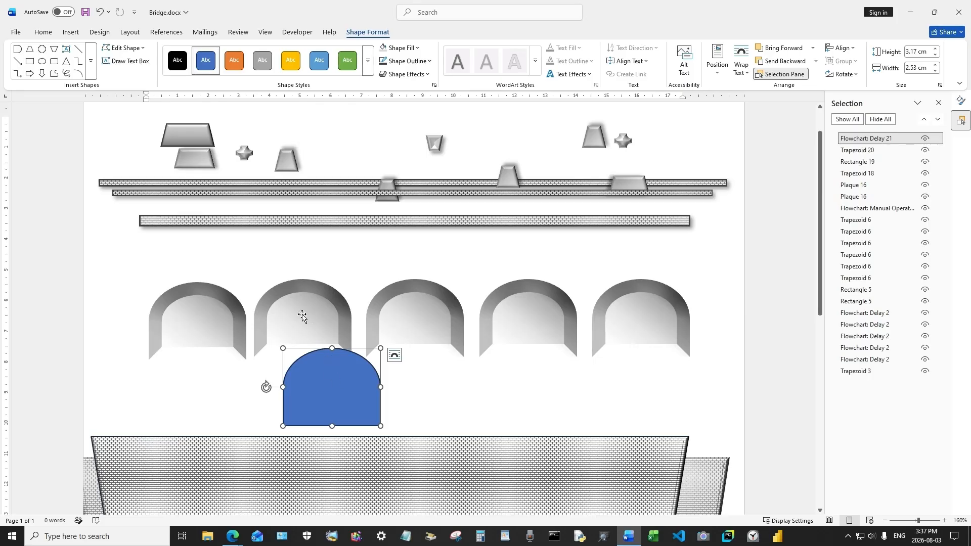
Check the leftmost original arch's bevel settings and apply the same Angle top bevel preset to the blue arch
{"action": "left_click", "coordinate": [232, 312]}
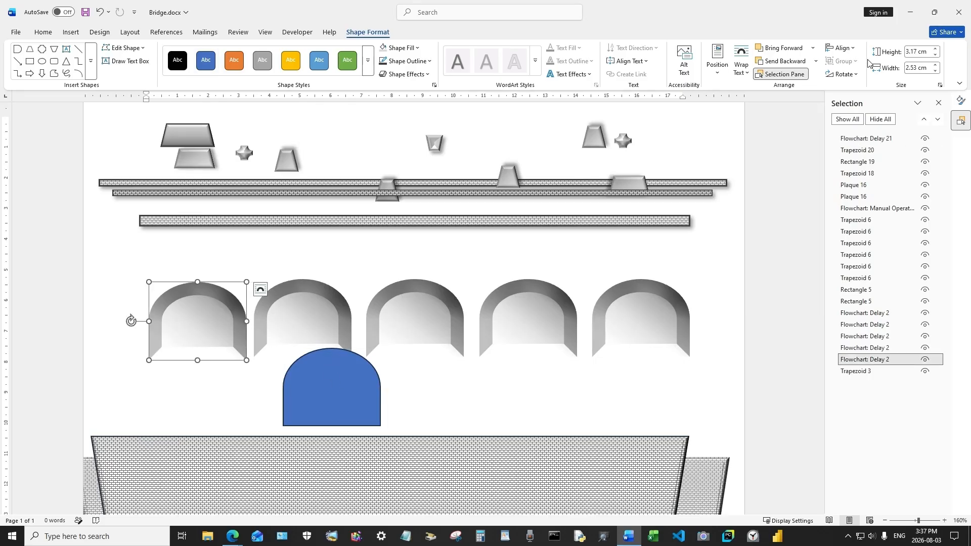
{"action": "left_click", "coordinate": [405, 74]}
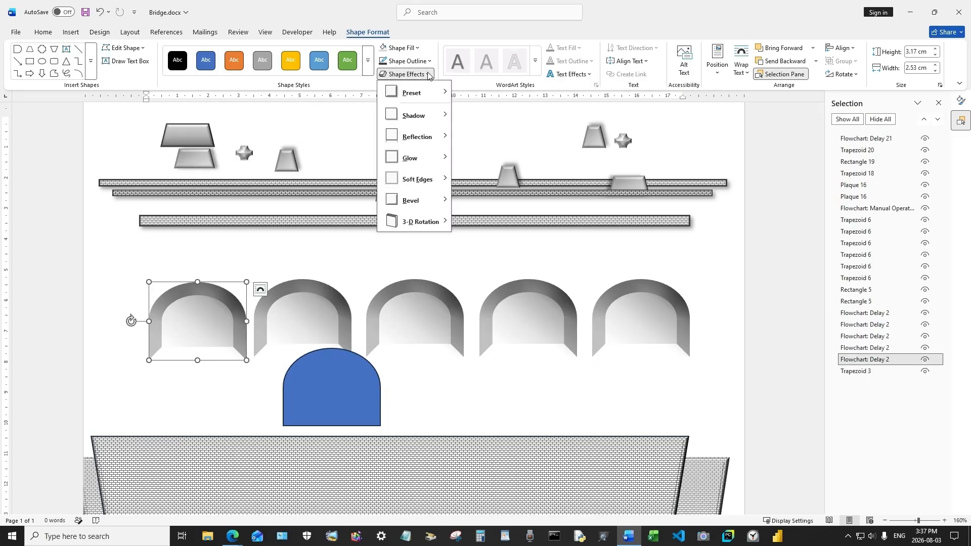
{"action": "left_click", "coordinate": [433, 85]}
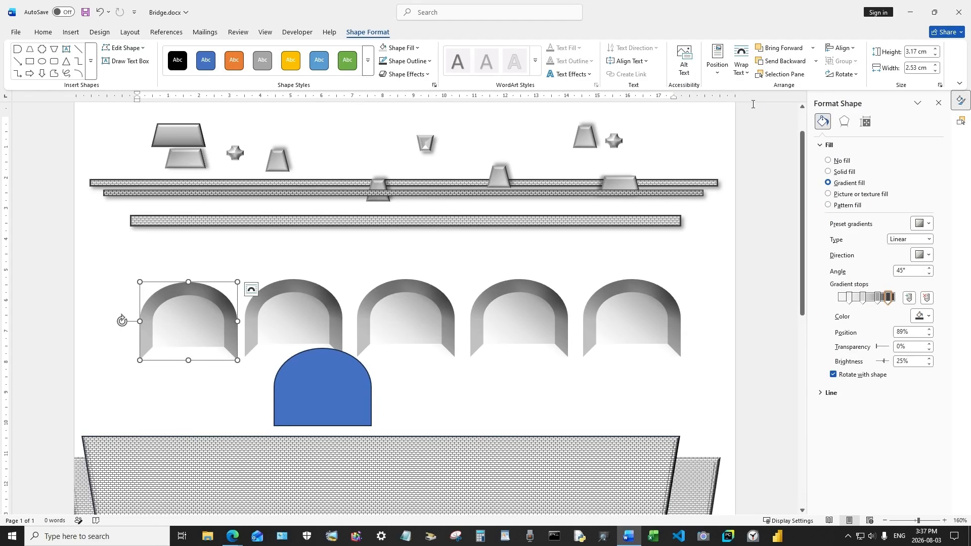
{"action": "left_click", "coordinate": [844, 122]}
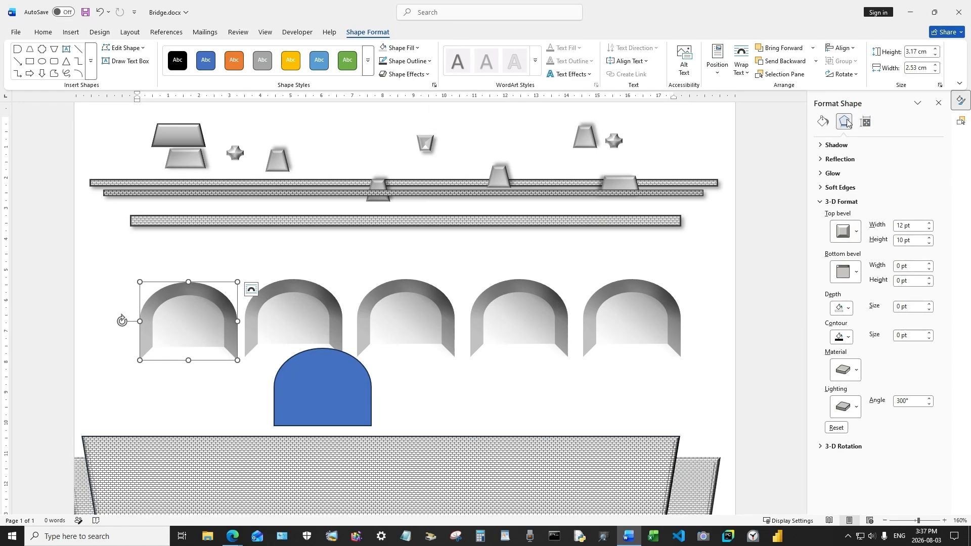
{"action": "left_click", "coordinate": [858, 233]}
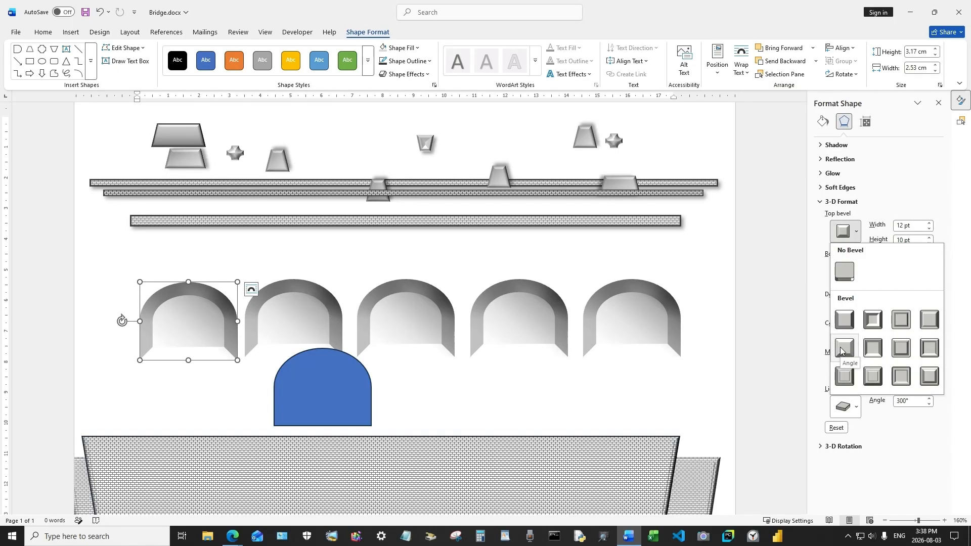
{"action": "left_click", "coordinate": [329, 391]}
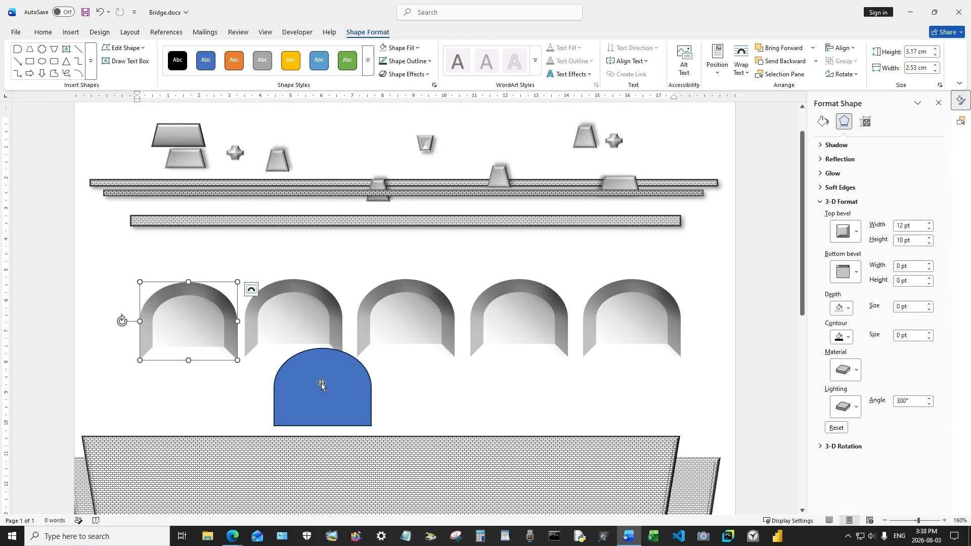
{"action": "left_click", "coordinate": [322, 383]}
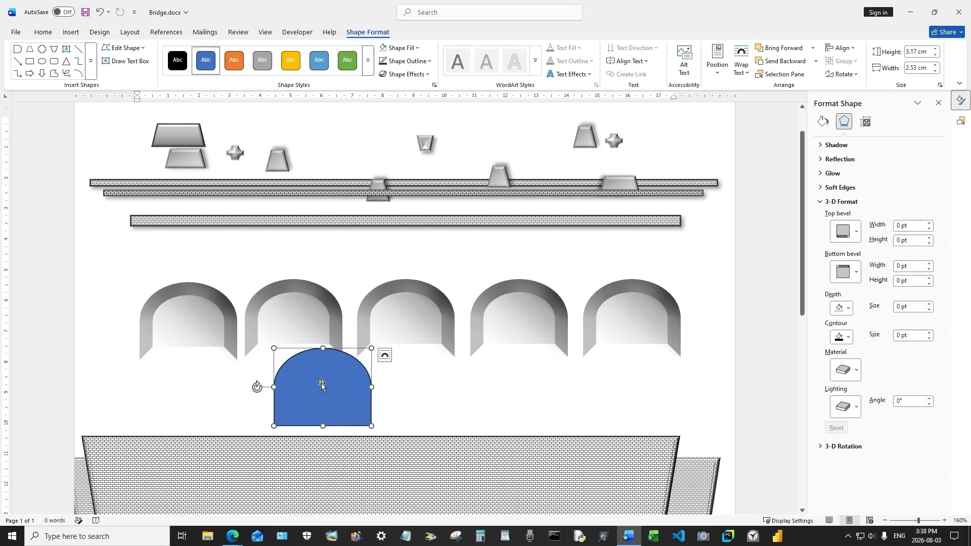
{"action": "left_click", "coordinate": [856, 234]}
{"action": "left_click", "coordinate": [844, 348]}
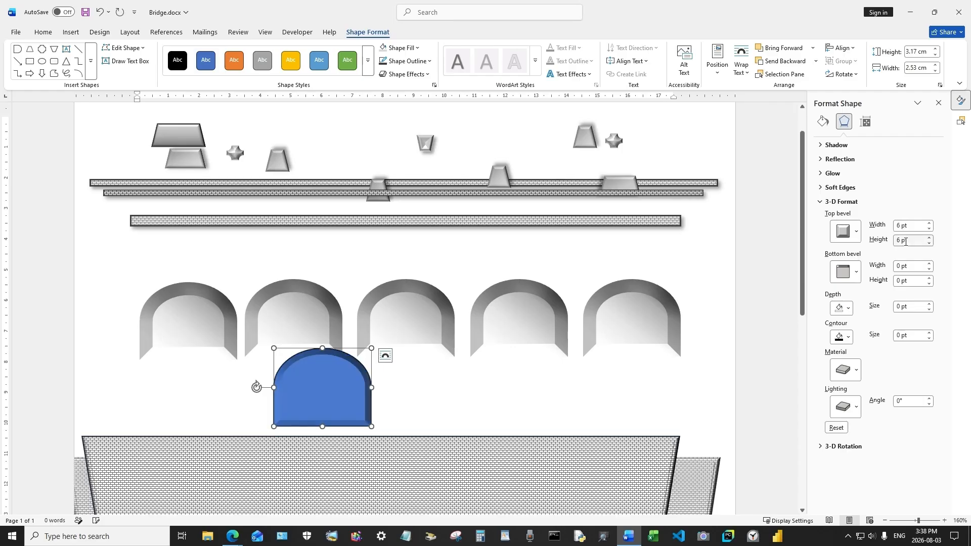
Set the blue arch's top bevel width to 12 pt and height to 10 pt
{"action": "left_click_drag", "start_coordinate": [914, 227], "coordinate": [892, 232]}
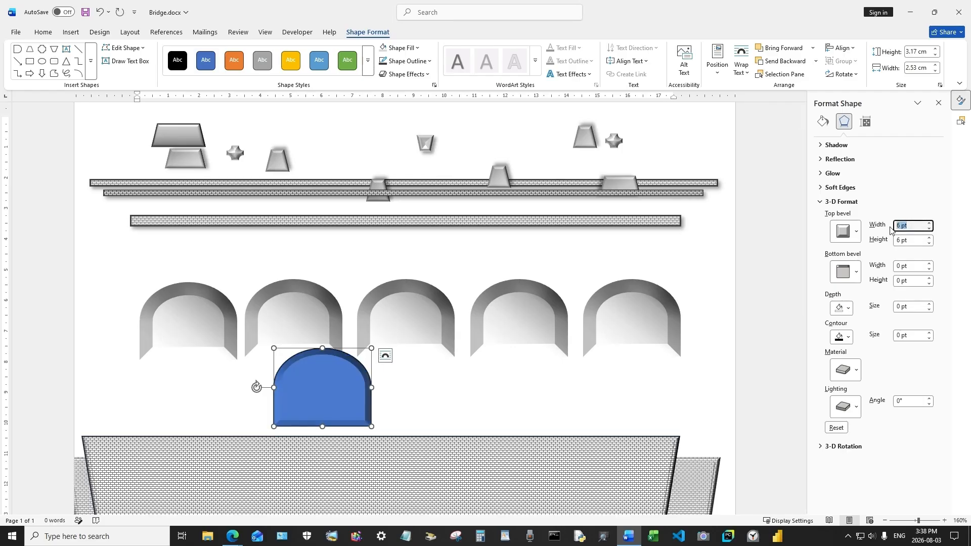
{"action": "type", "text": "12"}
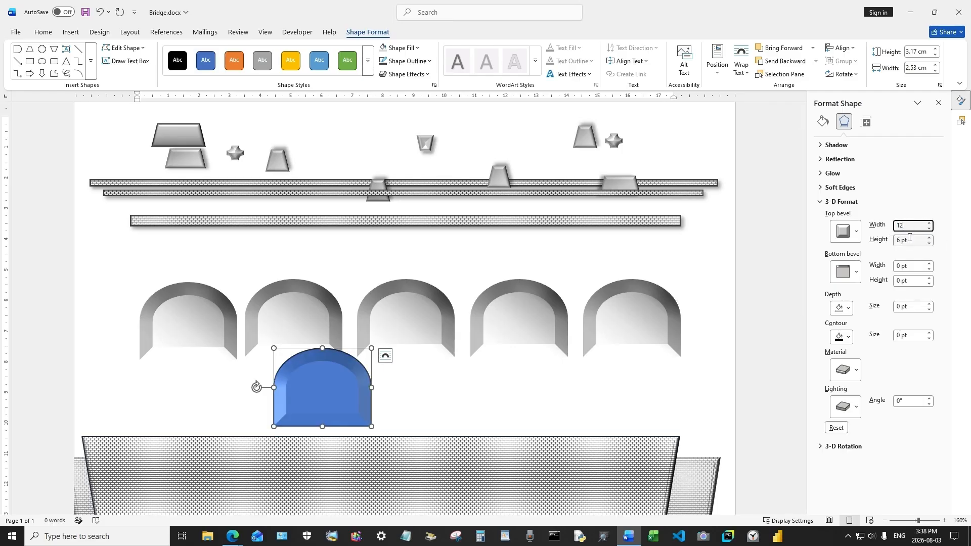
{"action": "left_click_drag", "start_coordinate": [916, 241], "coordinate": [883, 241]}
{"action": "type", "text": "10"}
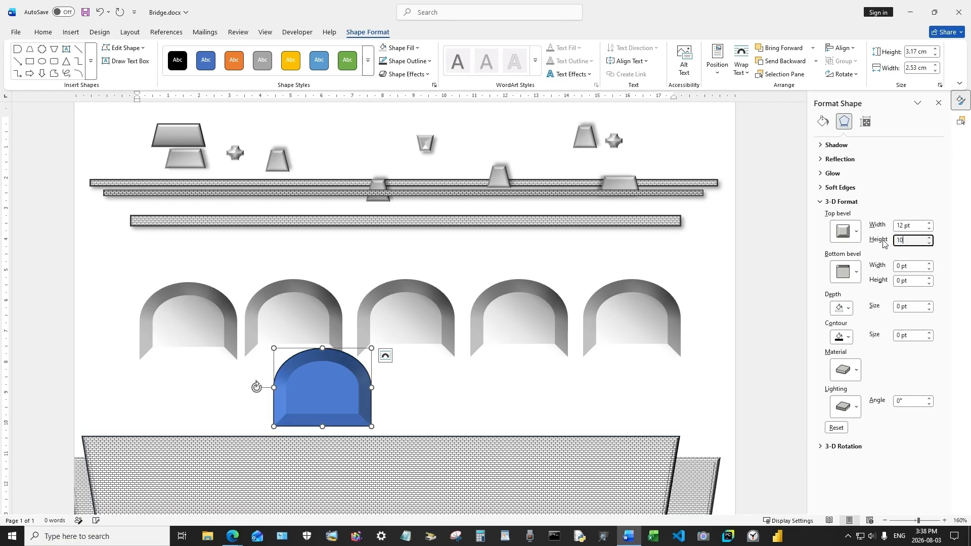
{"action": "left_click", "coordinate": [919, 190]}
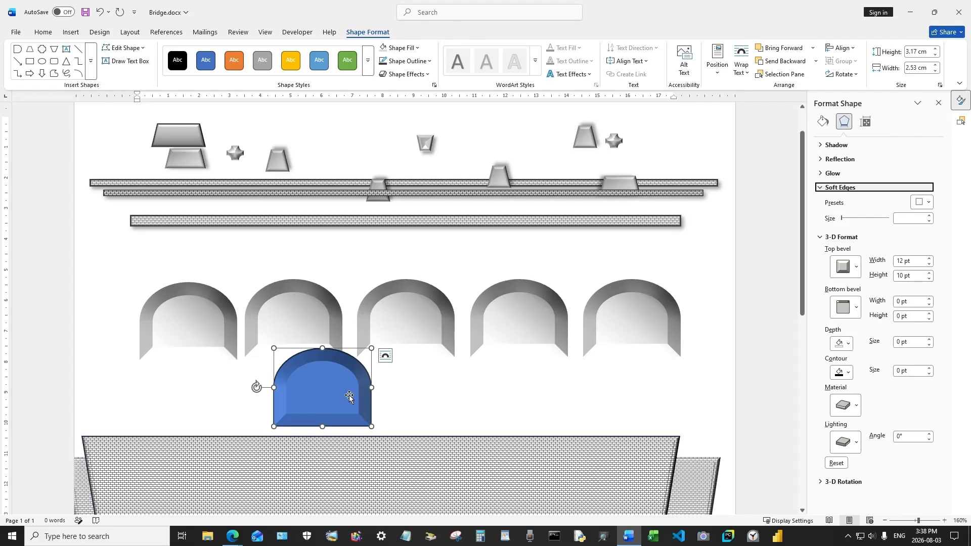
Set the blue arch's 3-D lighting angle to 300°
{"action": "left_click", "coordinate": [330, 395]}
{"action": "left_click_drag", "start_coordinate": [910, 437], "coordinate": [891, 438]}
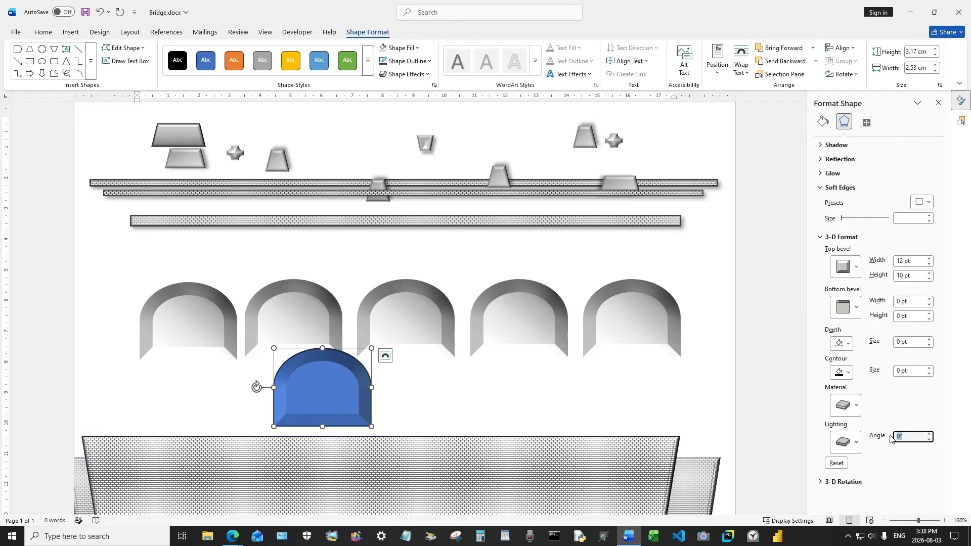
{"action": "type", "text": "300"}
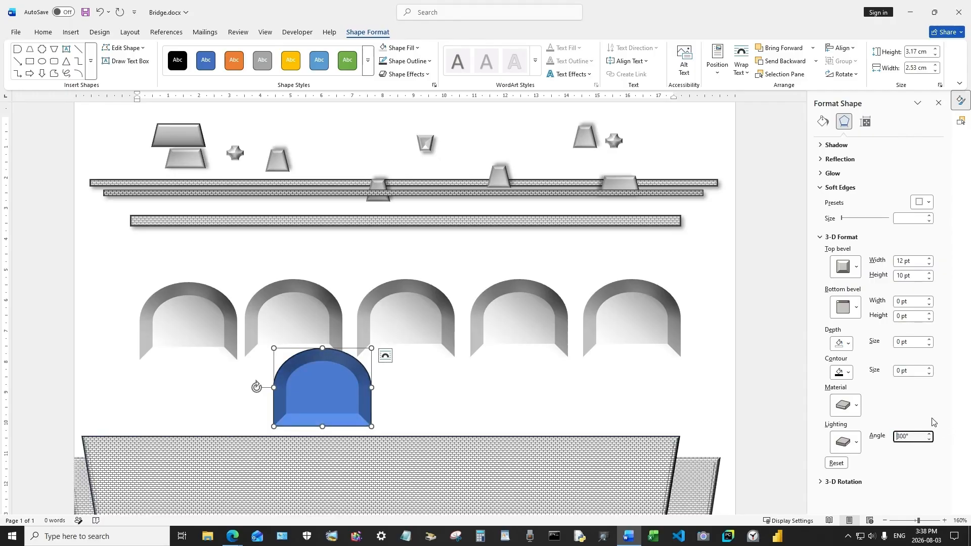
{"action": "left_click", "coordinate": [573, 412]}
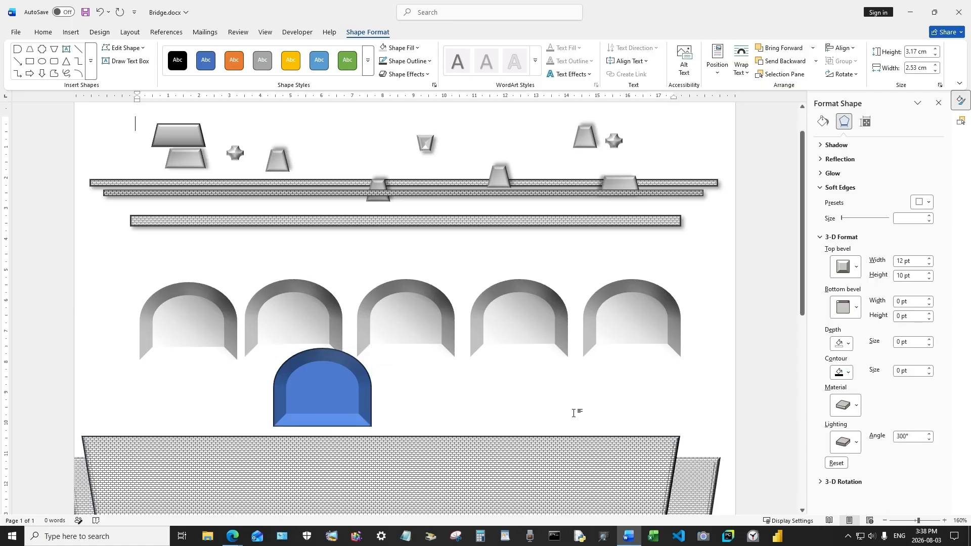
Check an original arch's fill, try a gradient fill on the blue arch, and return it to solid blue
{"action": "left_click", "coordinate": [314, 327]}
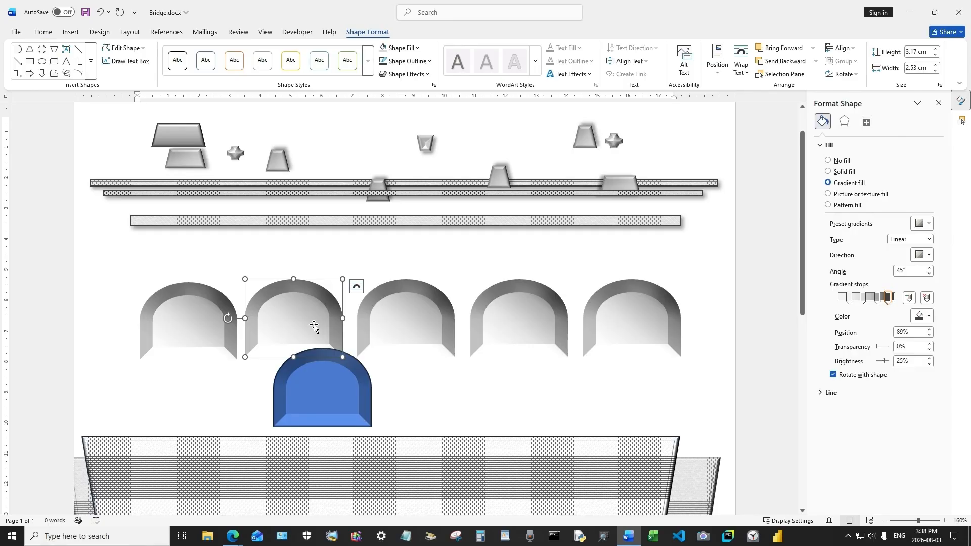
{"action": "left_click", "coordinate": [330, 375]}
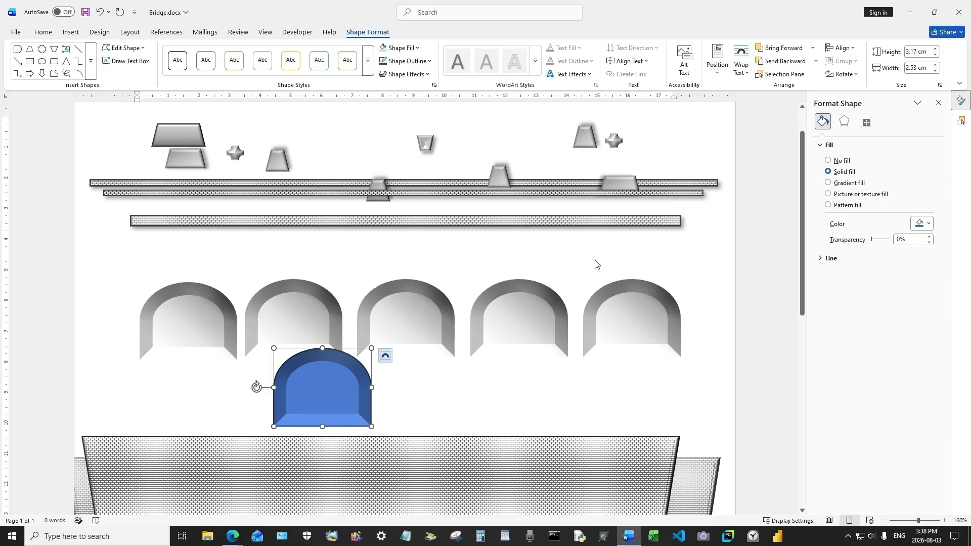
{"action": "left_click", "coordinate": [843, 182]}
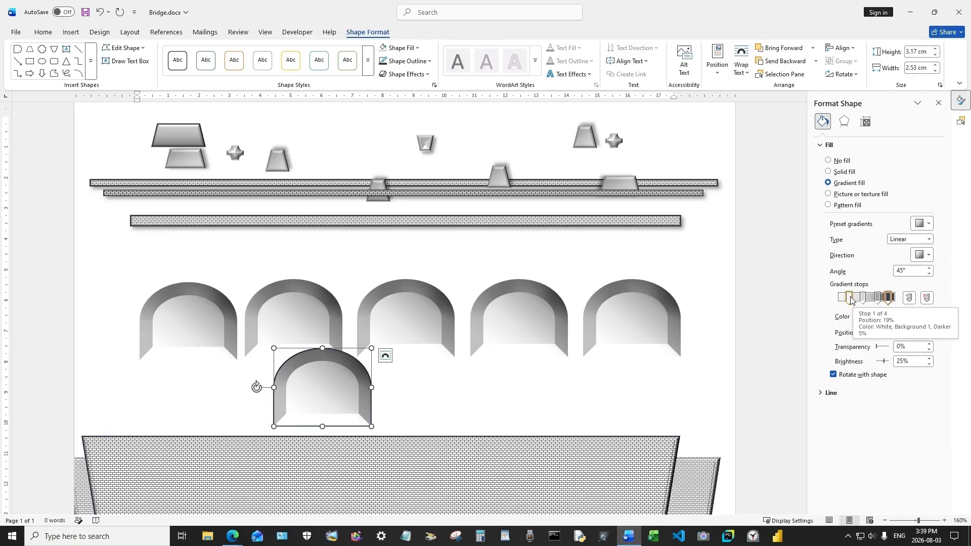
{"action": "left_click", "coordinate": [453, 397]}
{"action": "left_click", "coordinate": [356, 389]}
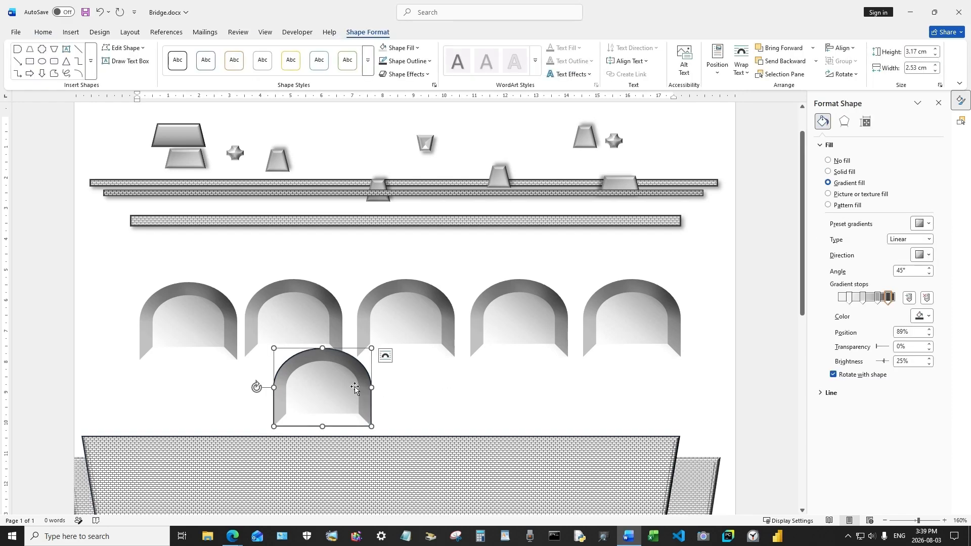
{"action": "left_click", "coordinate": [407, 48]}
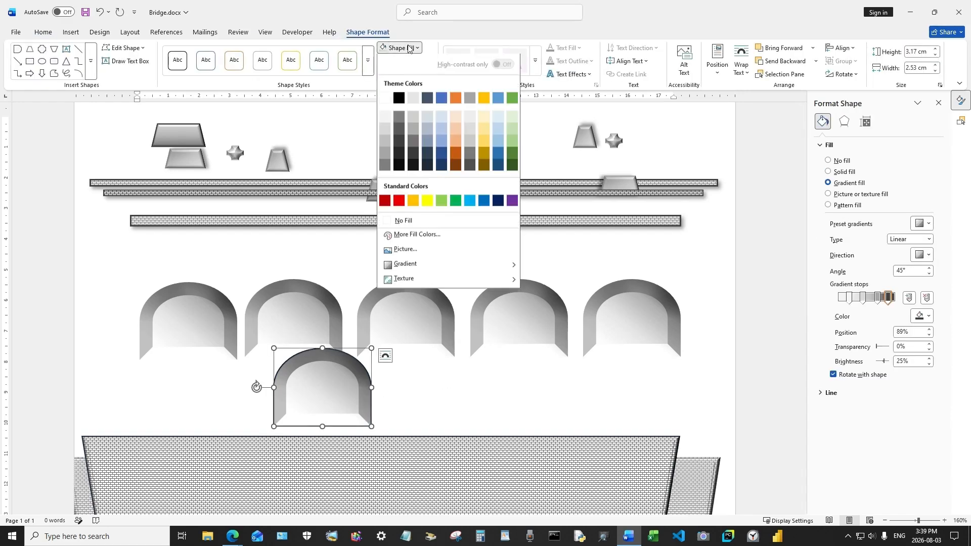
{"action": "left_click", "coordinate": [439, 98]}
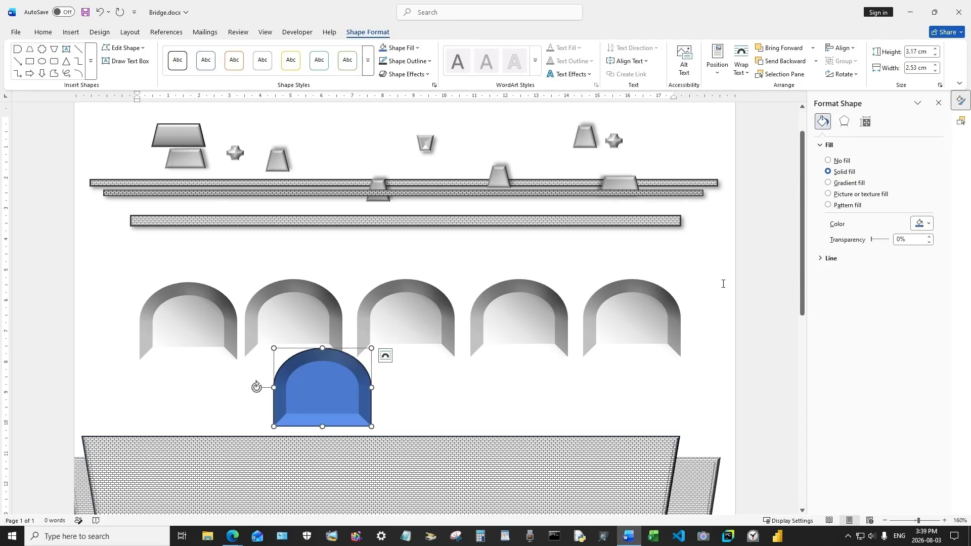
Give the new arch a gradient fill, try the lightest gray preset, and apply the gray radial preset from the fourth row
{"action": "left_click", "coordinate": [839, 185]}
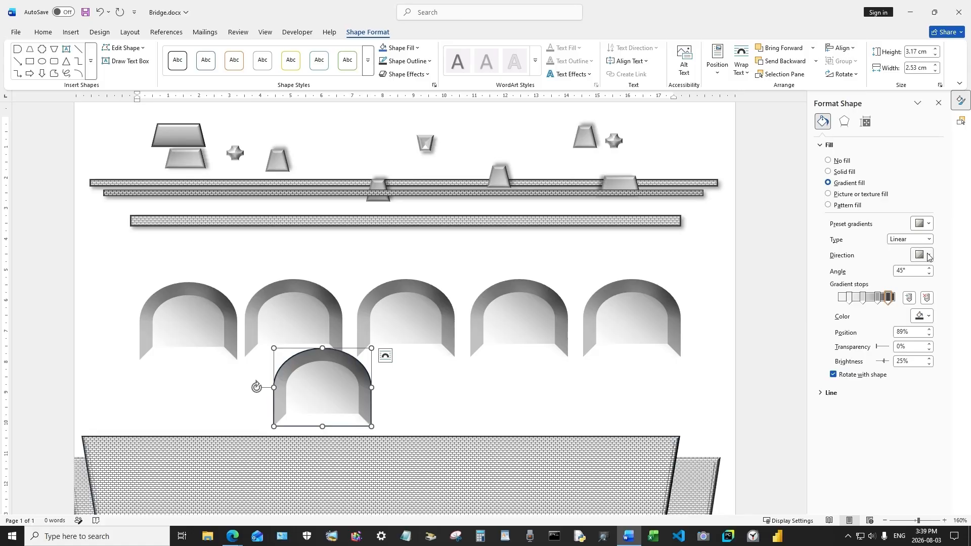
{"action": "left_click", "coordinate": [930, 224]}
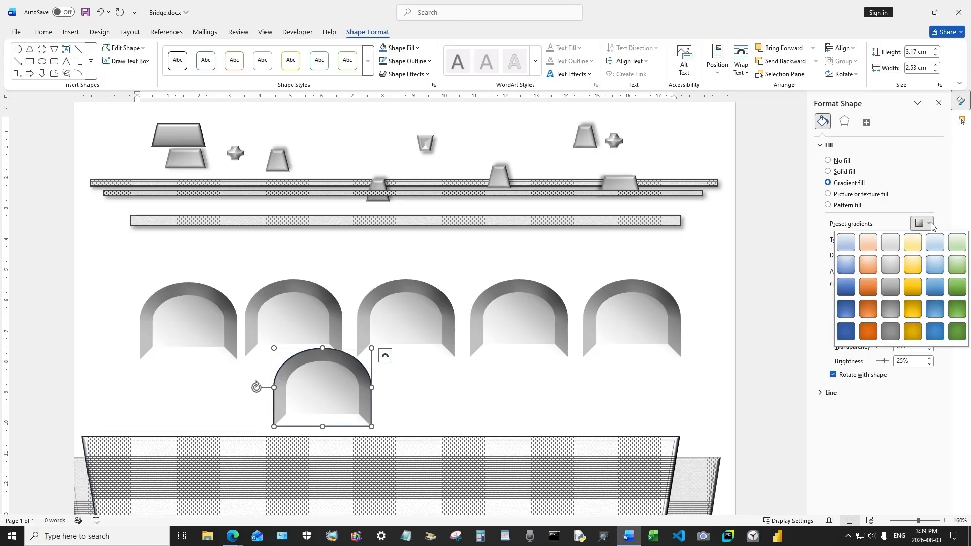
{"action": "left_click", "coordinate": [887, 247]}
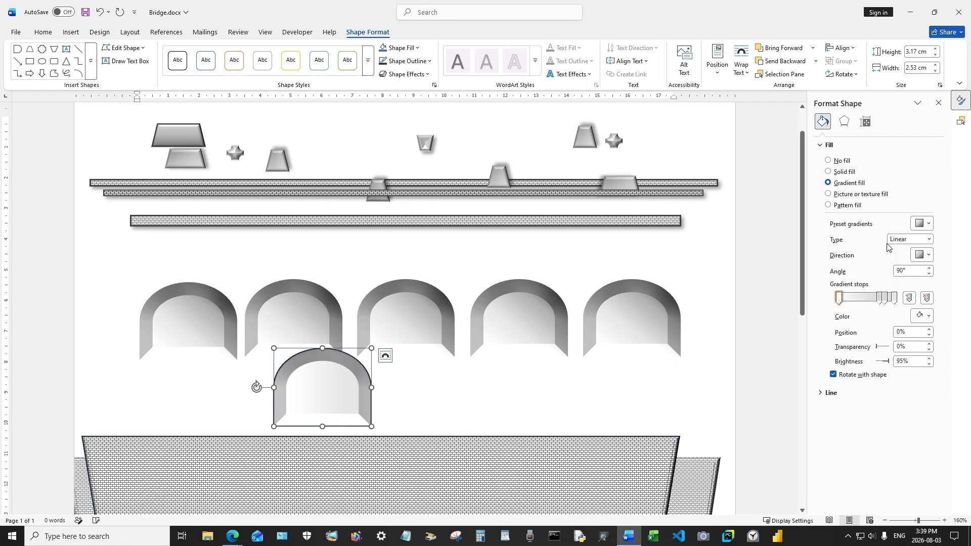
{"action": "left_click", "coordinate": [931, 224]}
{"action": "left_click", "coordinate": [896, 311]}
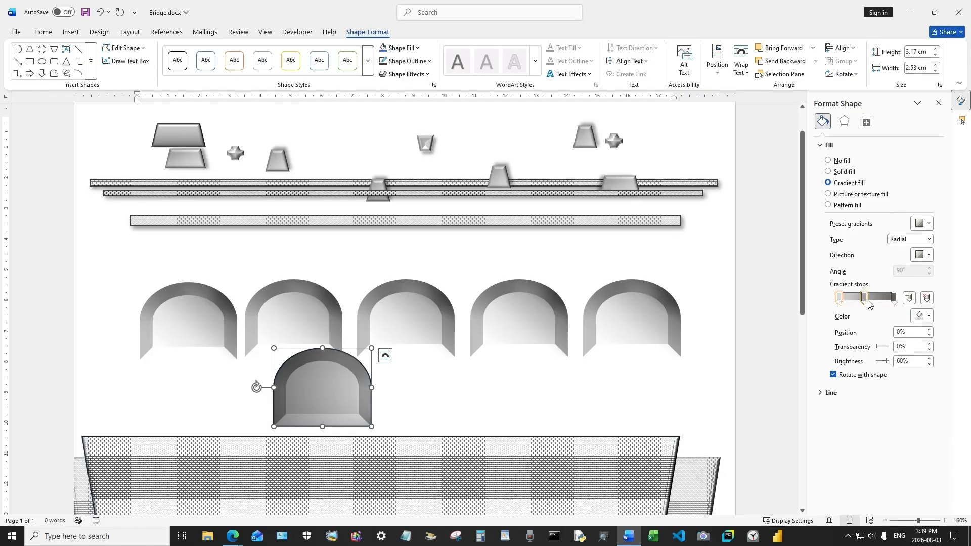
Add a gradient stop at 73% to the new arch's fill and recolor the 46% stop with light gray darkened 25%
{"action": "left_click", "coordinate": [880, 299]}
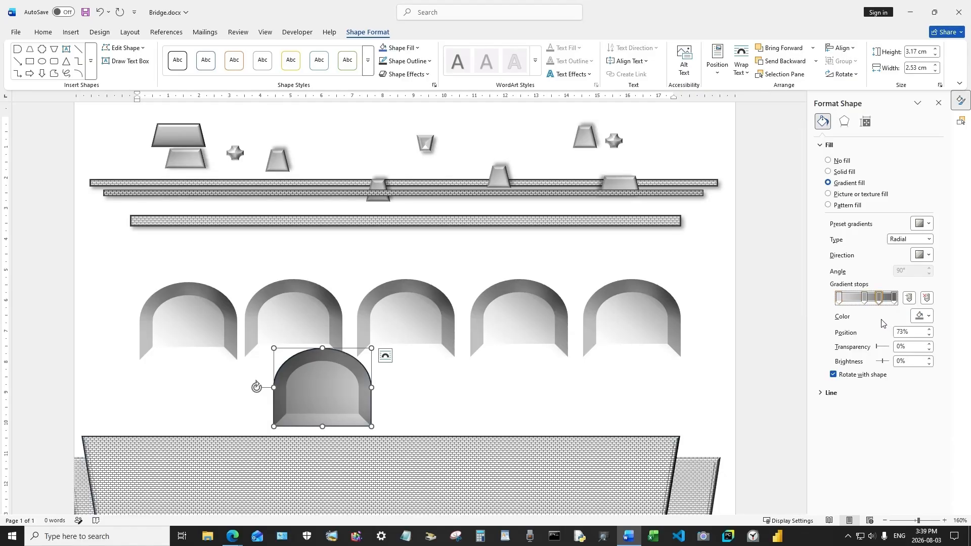
{"action": "left_click", "coordinate": [864, 298]}
{"action": "left_click", "coordinate": [929, 317]}
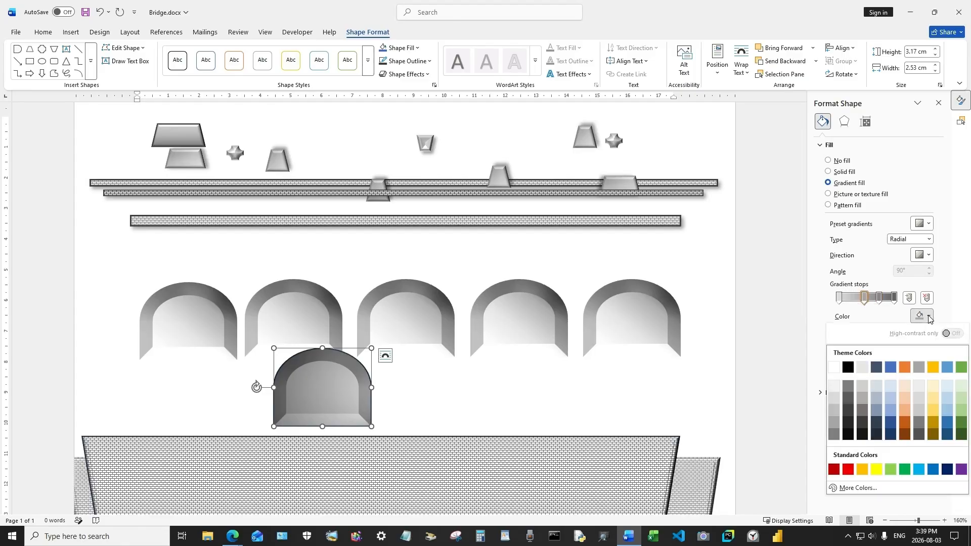
{"action": "left_click", "coordinate": [862, 397]}
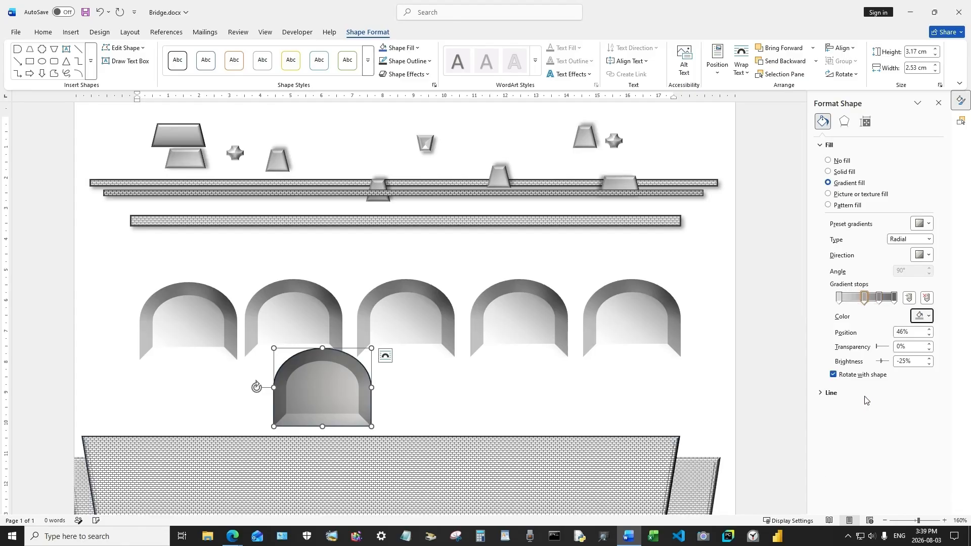
Recolor the new arch's 73% gradient stop with light gray darkened 25% and change the gradient type to Linear
{"action": "left_click", "coordinate": [879, 298]}
{"action": "left_click", "coordinate": [919, 317]}
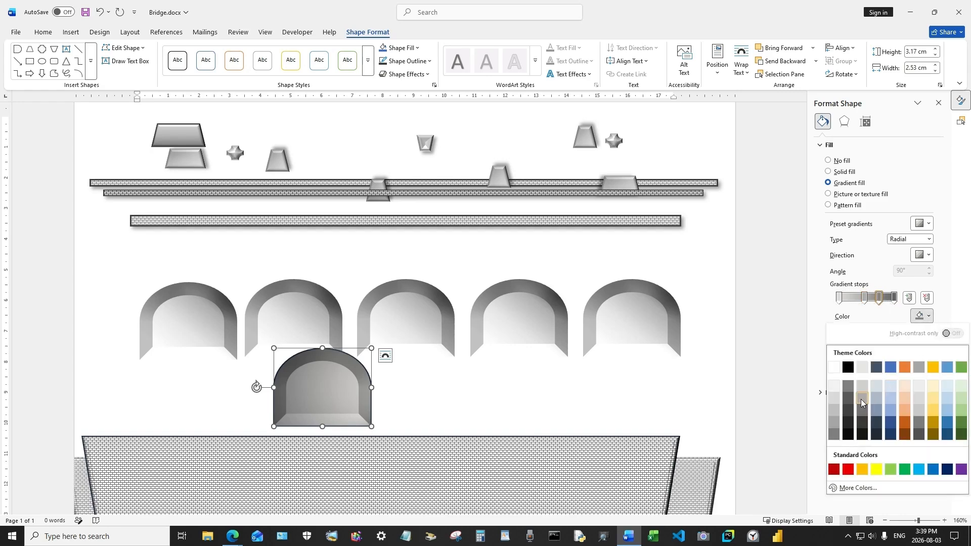
{"action": "left_click", "coordinate": [862, 399]}
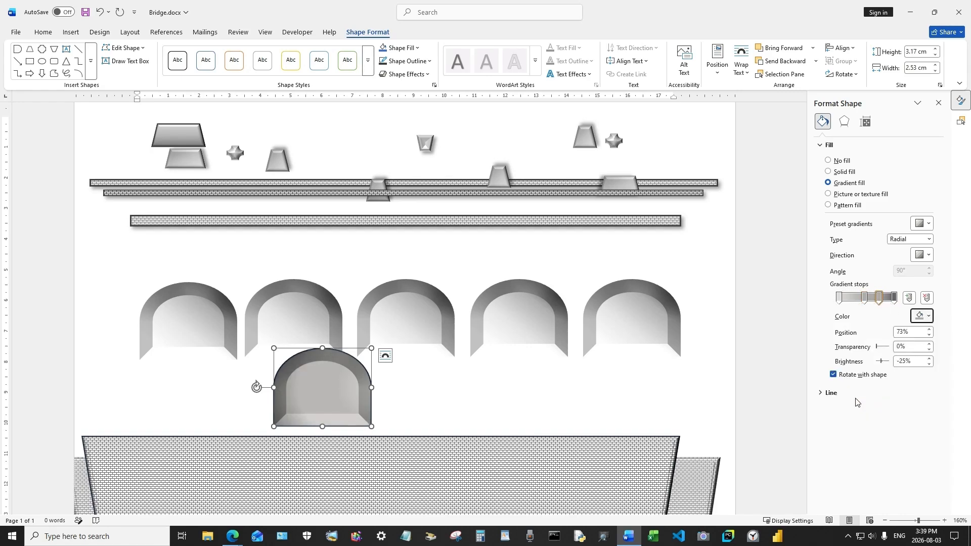
{"action": "left_click", "coordinate": [929, 239]}
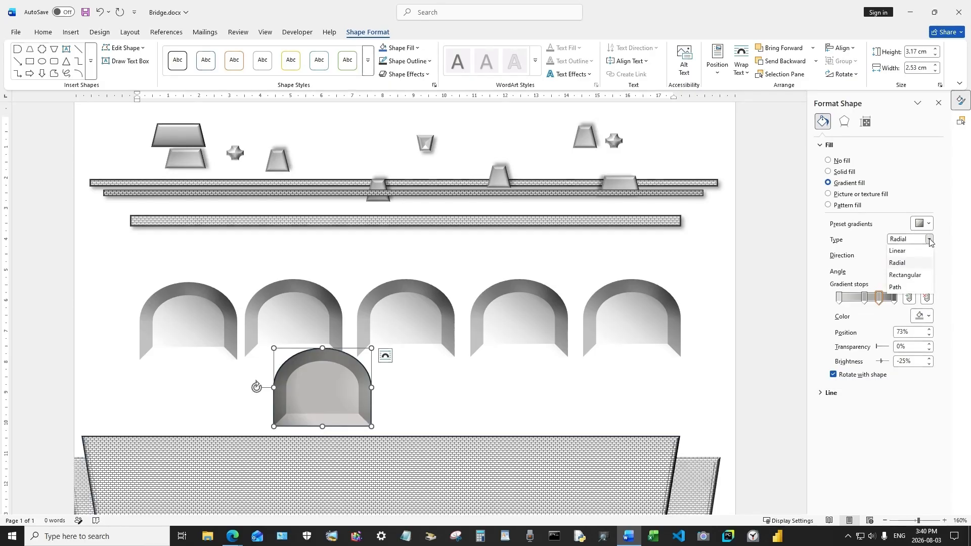
{"action": "left_click", "coordinate": [898, 251]}
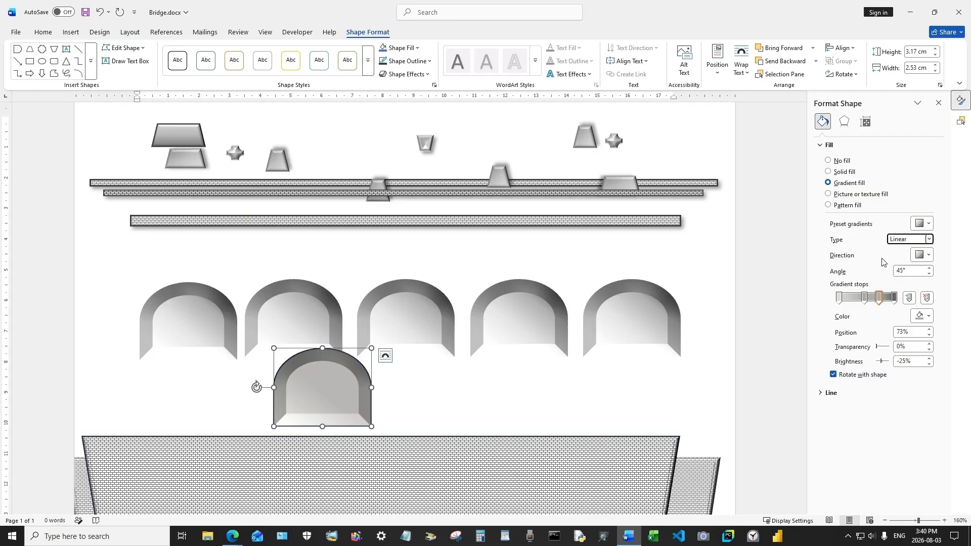
Compare the middle original arch's gradient type, stops and direction with those of the new arch
{"action": "left_click", "coordinate": [419, 318]}
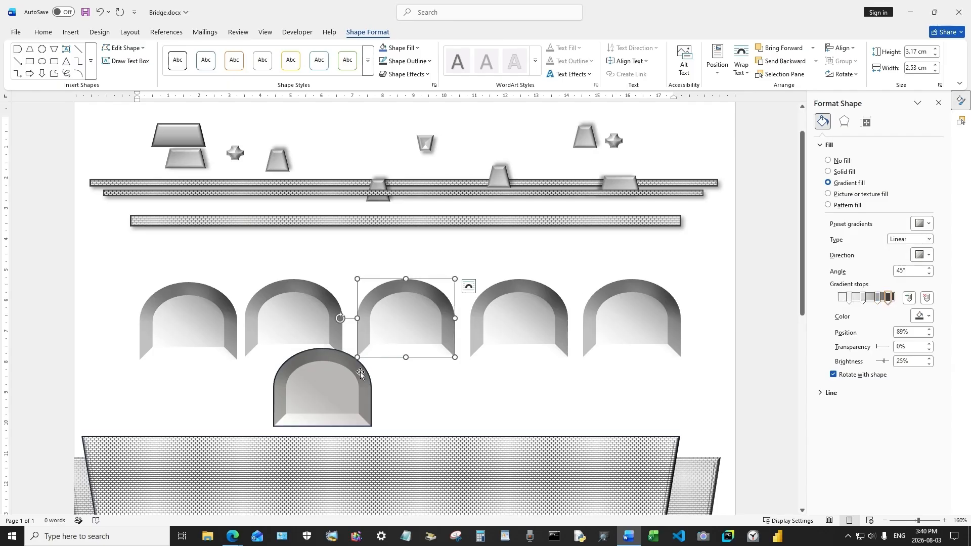
{"action": "left_click", "coordinate": [339, 388]}
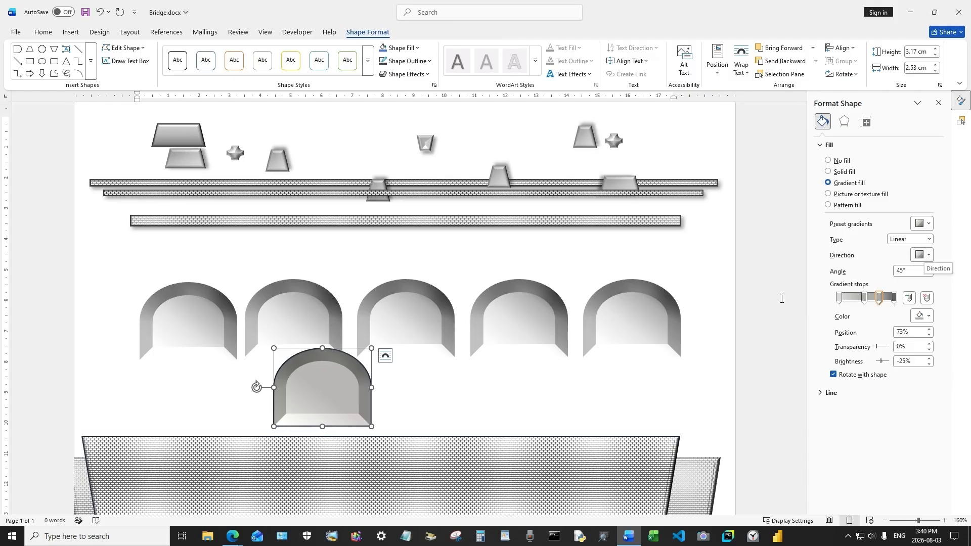
{"action": "left_click", "coordinate": [417, 318]}
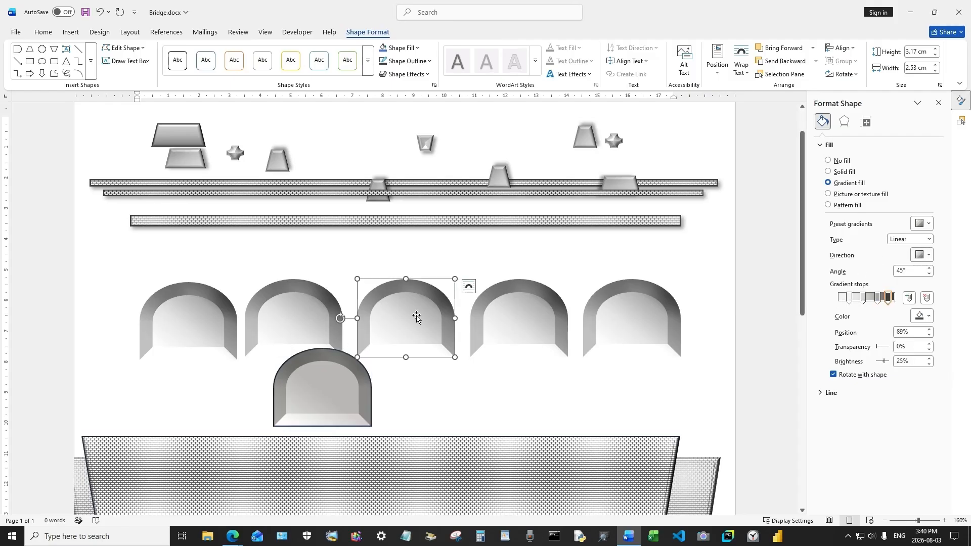
{"action": "left_click", "coordinate": [928, 256]}
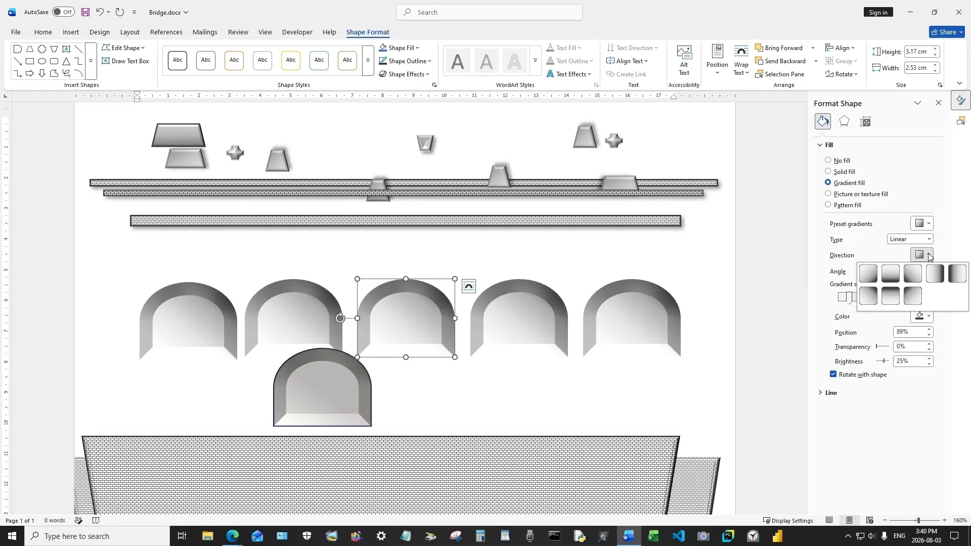
{"action": "key", "text": "Escape"}
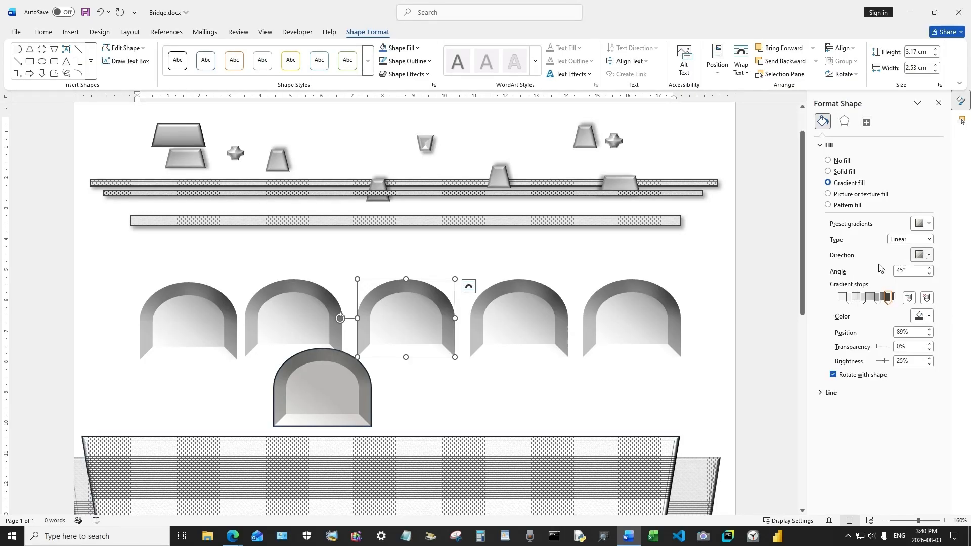
Shift the new arch's gradient stops toward the dark end, placing the lightest one at 33% and a middle one at 67%
{"action": "left_click", "coordinate": [339, 387]}
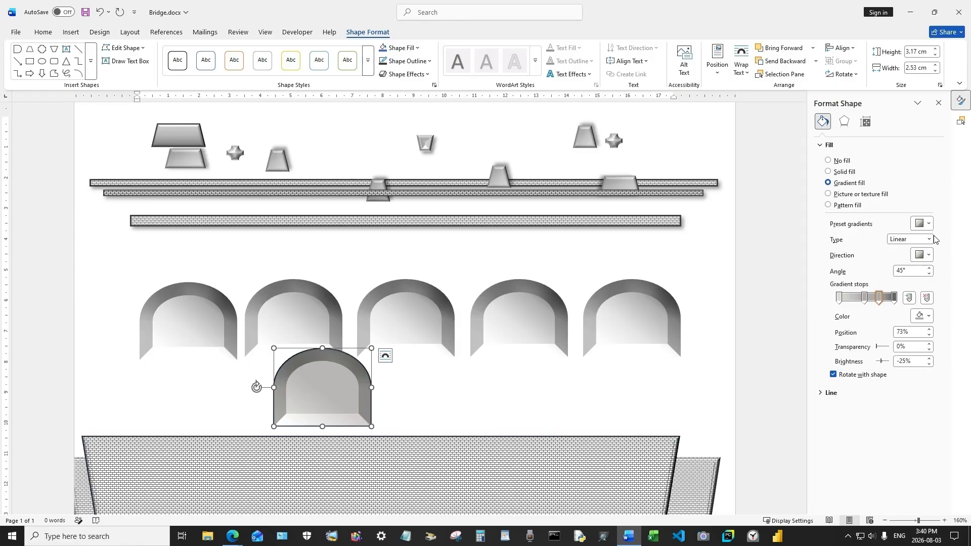
{"action": "left_click", "coordinate": [867, 297]}
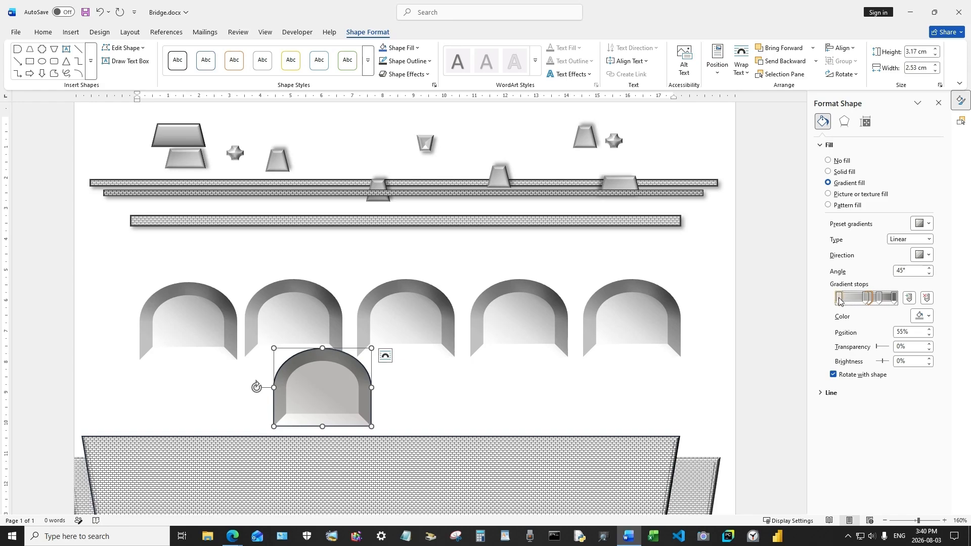
{"action": "left_click_drag", "start_coordinate": [839, 300], "coordinate": [856, 295]}
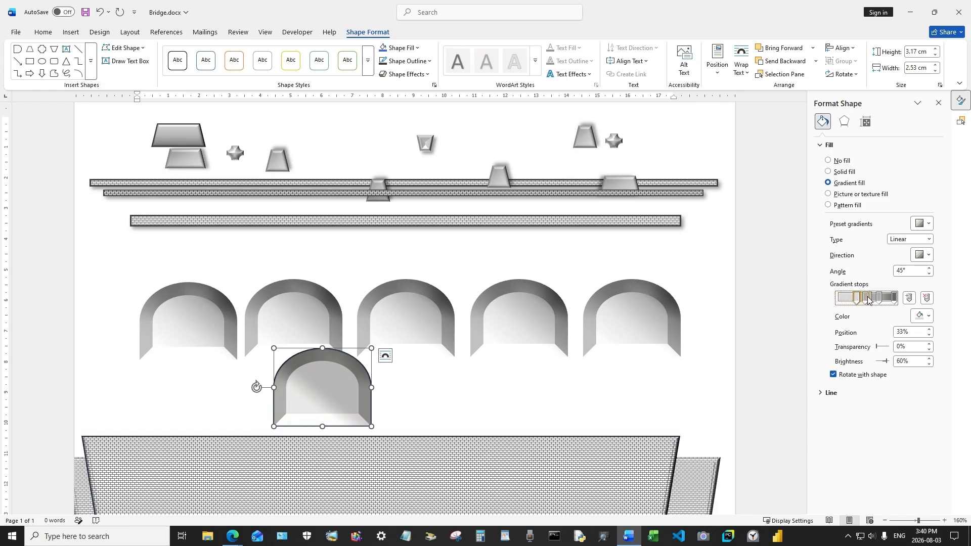
{"action": "left_click_drag", "start_coordinate": [868, 300], "coordinate": [877, 298]}
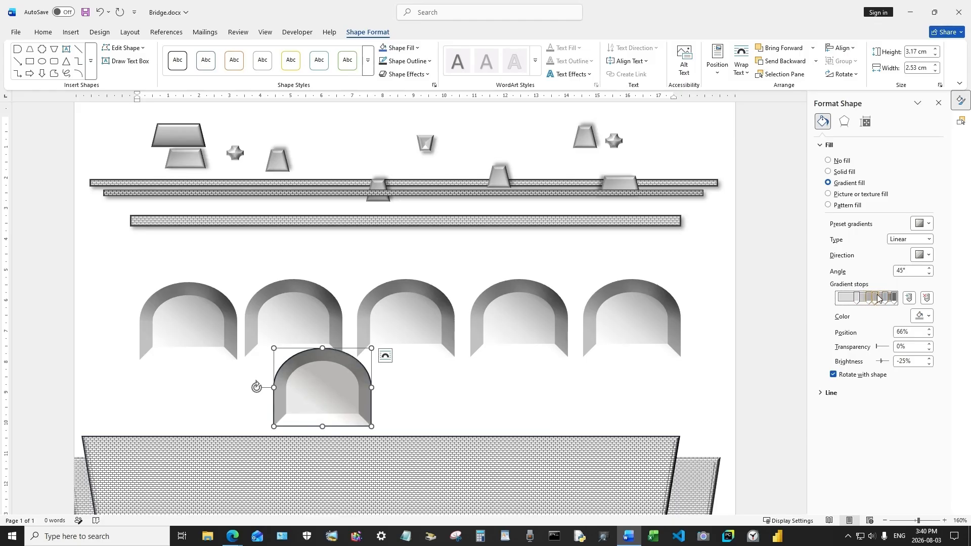
{"action": "key", "text": "Delete"}
{"action": "left_click_drag", "start_coordinate": [868, 298], "coordinate": [877, 296]}
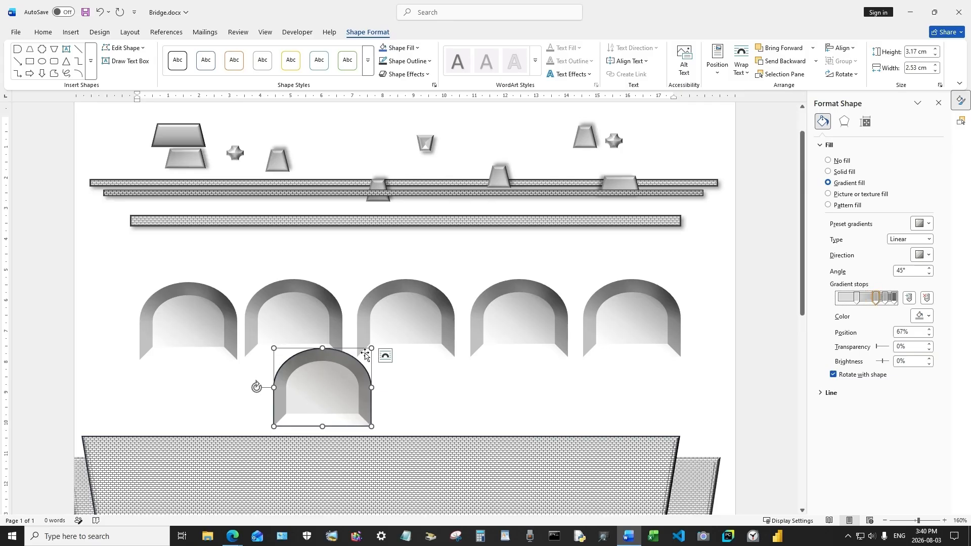
Remove the new arch's outline to match the original arches
{"action": "left_click", "coordinate": [412, 321]}
{"action": "left_click", "coordinate": [412, 321]}
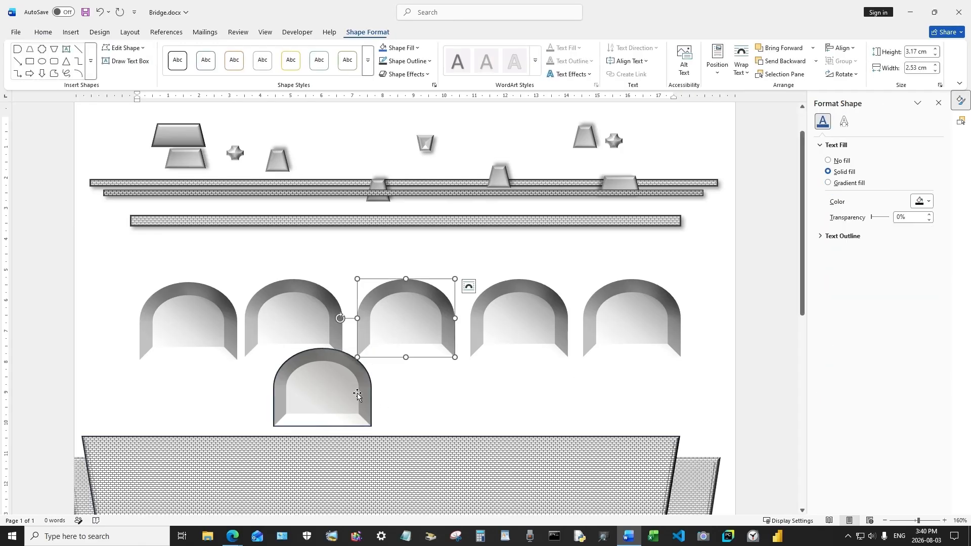
{"action": "left_click", "coordinate": [336, 396]}
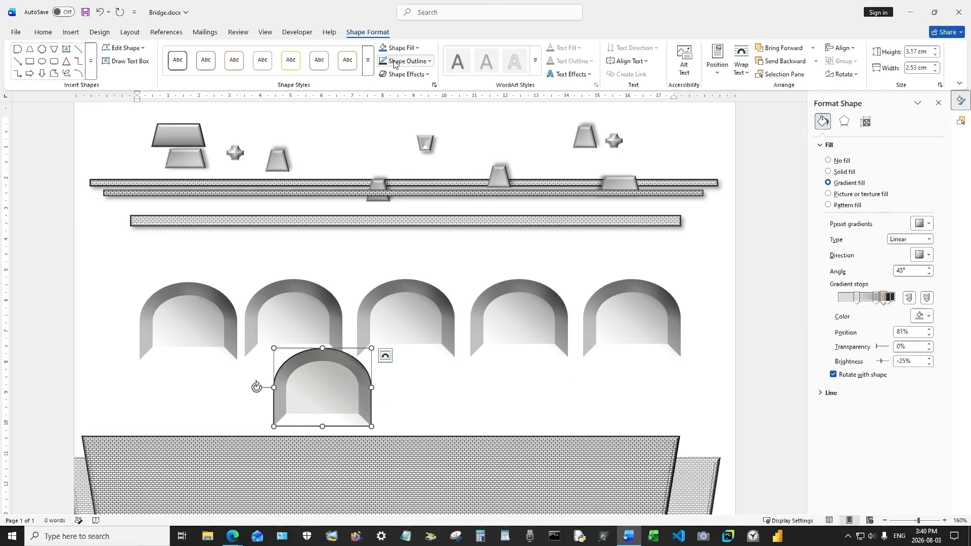
{"action": "left_click", "coordinate": [395, 62]}
{"action": "mouse_move", "coordinate": [421, 266]}
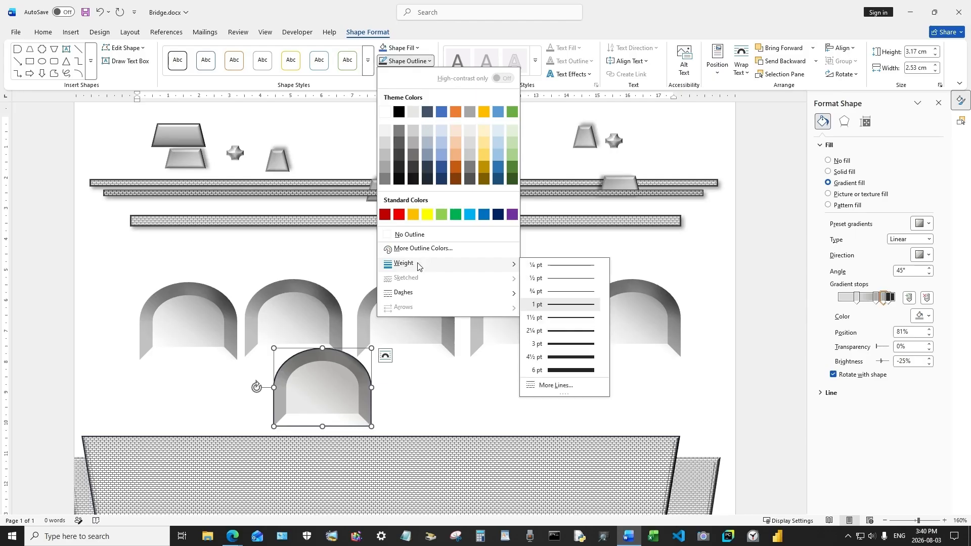
{"action": "left_click", "coordinate": [410, 234]}
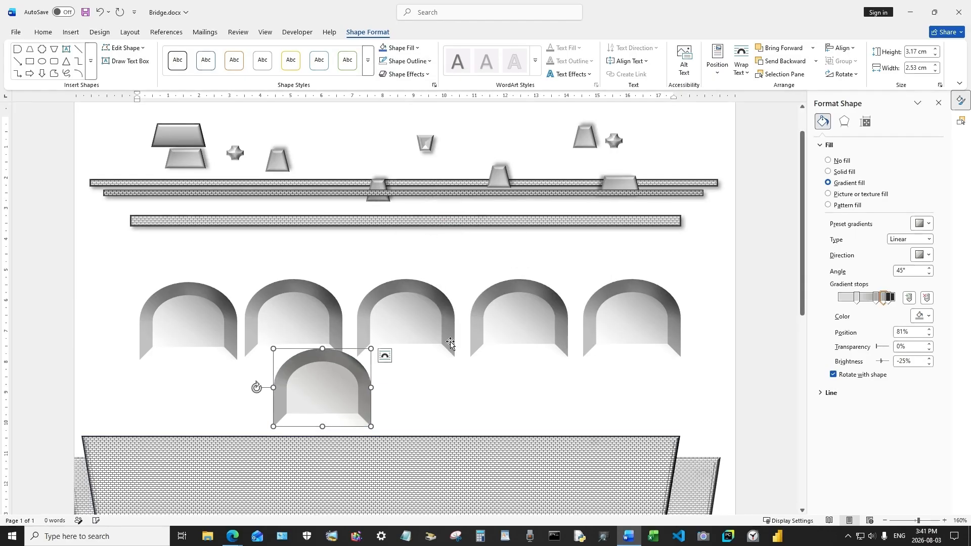
Move the new arch into the row, directly over the second original arch
{"action": "left_click", "coordinate": [457, 367]}
{"action": "left_click_drag", "start_coordinate": [334, 396], "coordinate": [309, 318]}
{"action": "left_click", "coordinate": [433, 397]}
{"action": "double_click", "coordinate": [433, 396]}
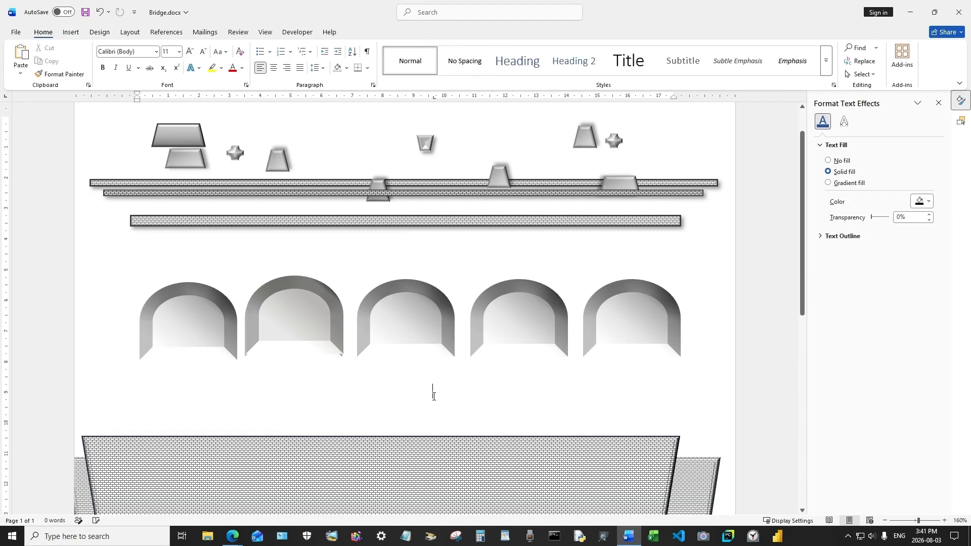
{"action": "left_click_drag", "start_coordinate": [309, 324], "coordinate": [309, 324]}
{"action": "left_click", "coordinate": [309, 324]}
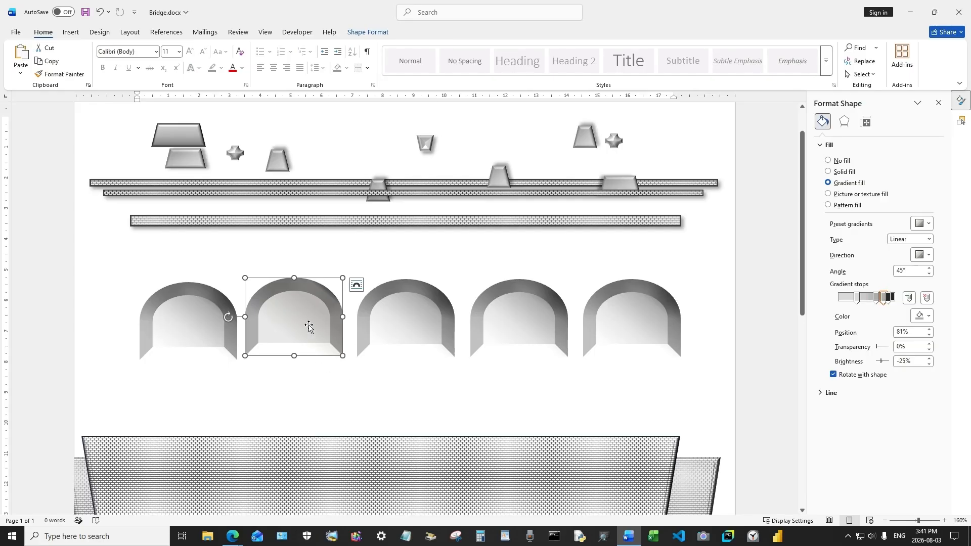
Move the new arch up over the brick strips and shift the first three original arches up toward them
{"action": "left_click_drag", "start_coordinate": [309, 326], "coordinate": [399, 192]}
{"action": "left_click_drag", "start_coordinate": [296, 321], "coordinate": [382, 234]}
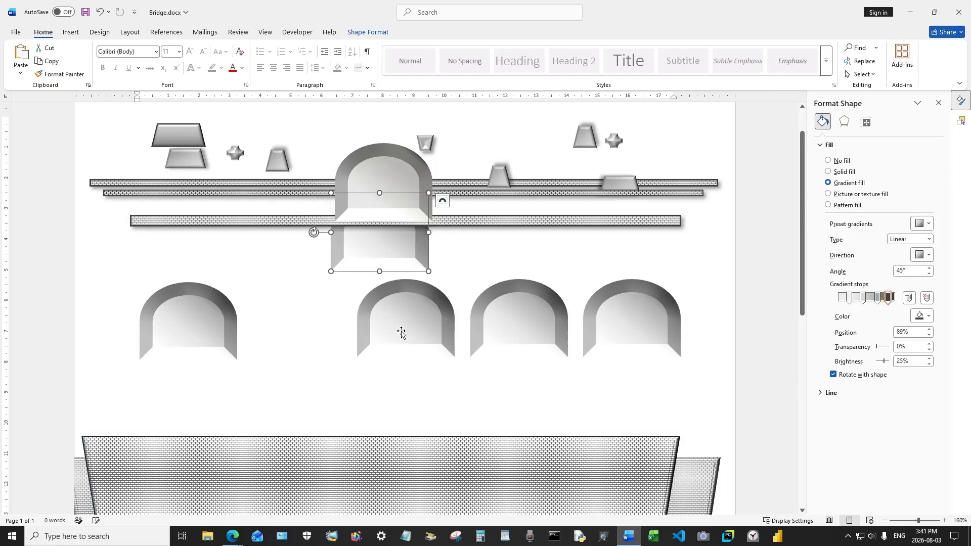
{"action": "left_click_drag", "start_coordinate": [401, 332], "coordinate": [473, 285]}
{"action": "left_click_drag", "start_coordinate": [178, 337], "coordinate": [214, 278]}
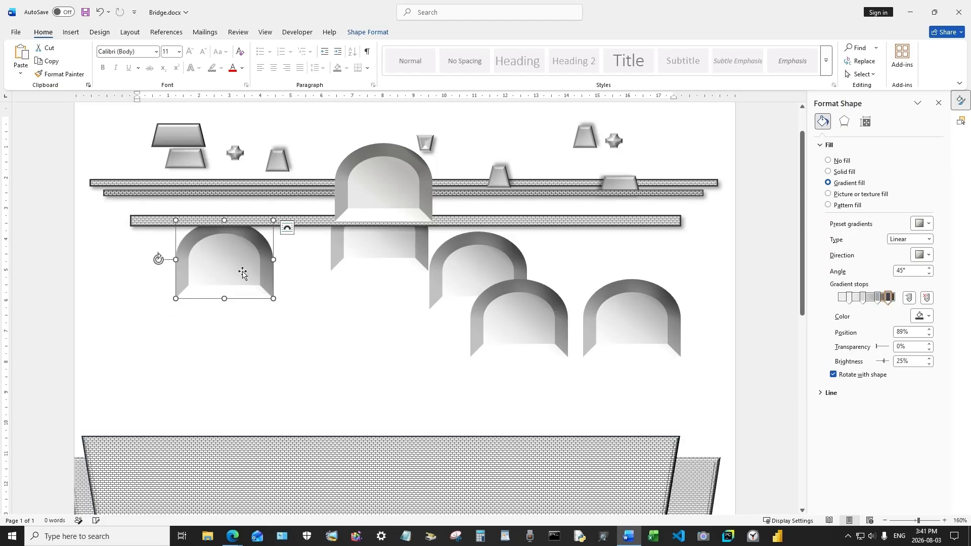
Draw a rectangle about 7.97 cm high and 21.28 cm wide across the page and shift it down over the arches
{"action": "left_click", "coordinate": [71, 32]}
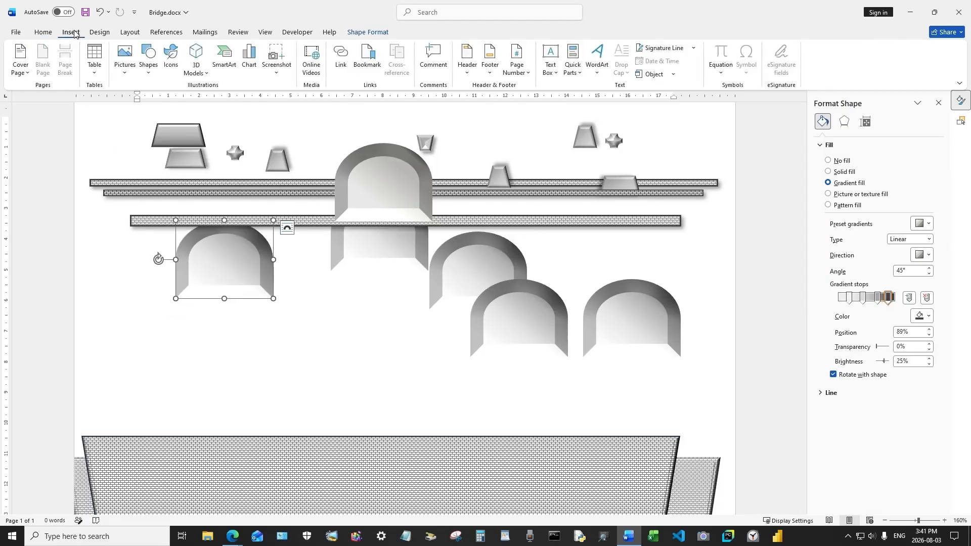
{"action": "left_click", "coordinate": [150, 58]}
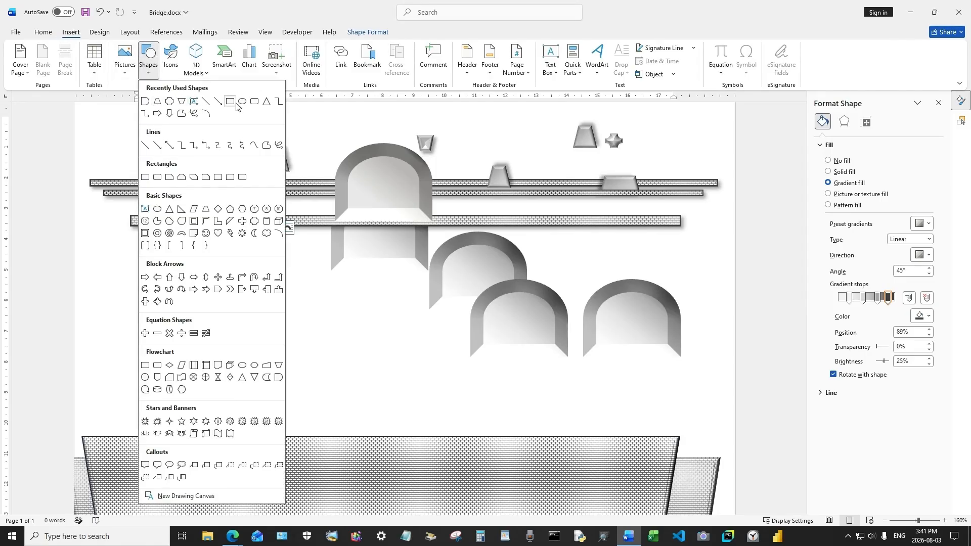
{"action": "left_click", "coordinate": [229, 101]}
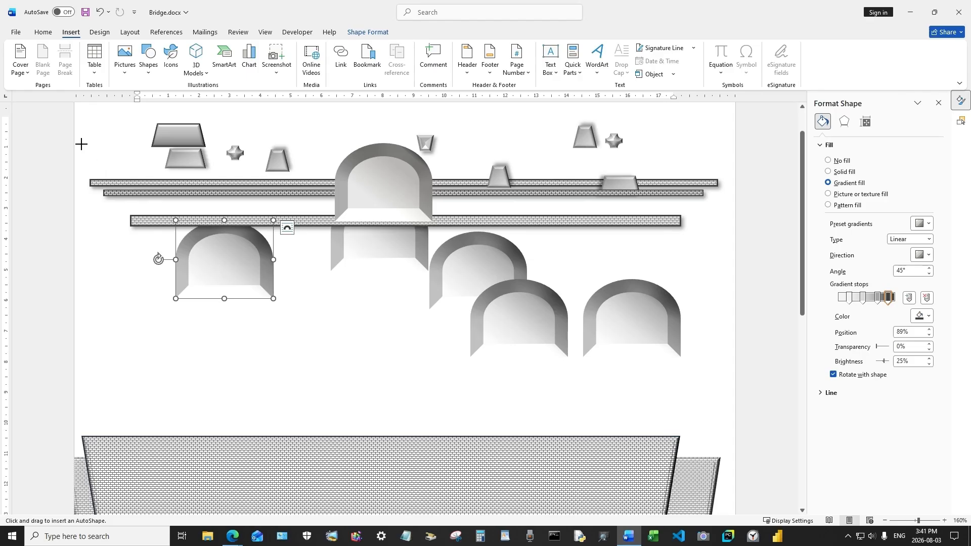
{"action": "mouse_move", "coordinate": [81, 145]}
{"action": "left_mouse_down"}
{"action": "mouse_move", "coordinate": [116, 196]}
{"action": "mouse_move", "coordinate": [633, 415]}
{"action": "mouse_move", "coordinate": [734, 388]}
{"action": "left_mouse_up"}
{"action": "left_click_drag", "start_coordinate": [429, 343], "coordinate": [415, 392]}
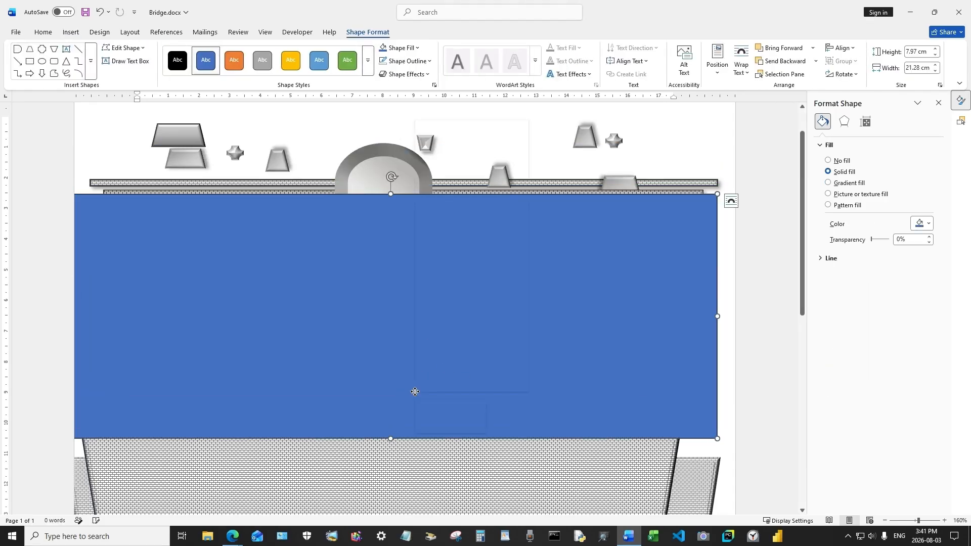
Send the blue rectangle behind the other shapes and move it down so it extends behind the brick wall
{"action": "right_click", "coordinate": [414, 392]}
{"action": "left_click", "coordinate": [464, 265]}
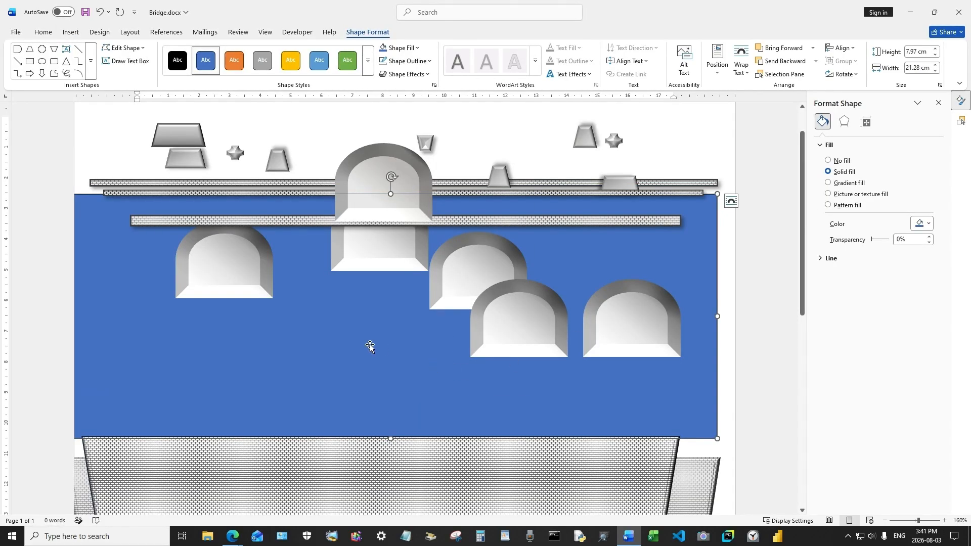
{"action": "left_click_drag", "start_coordinate": [370, 346], "coordinate": [382, 415]}
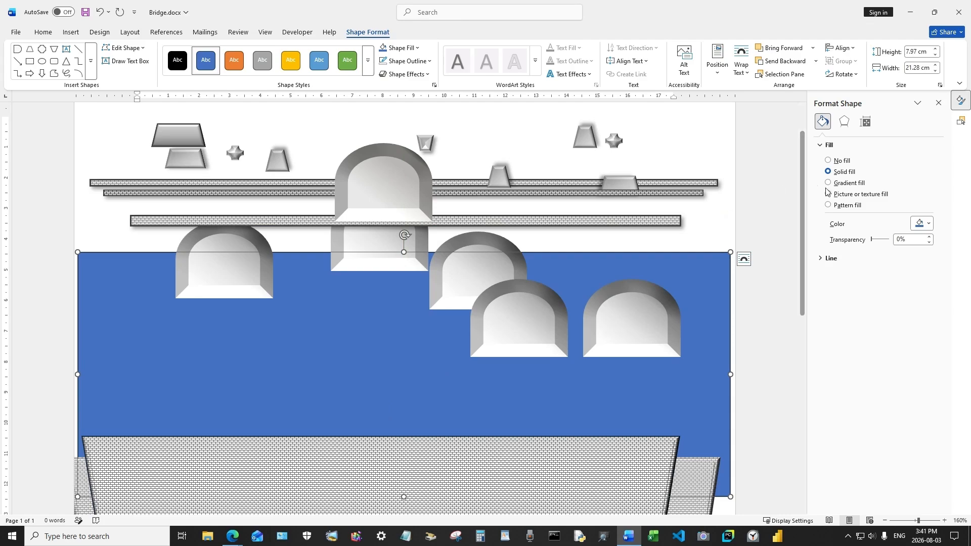
Give the rectangle a wave pattern fill with blue lightened 40% on blue darkened 25%, and resize it to about 4.45 by 21.8 cm
{"action": "left_click", "coordinate": [843, 207]}
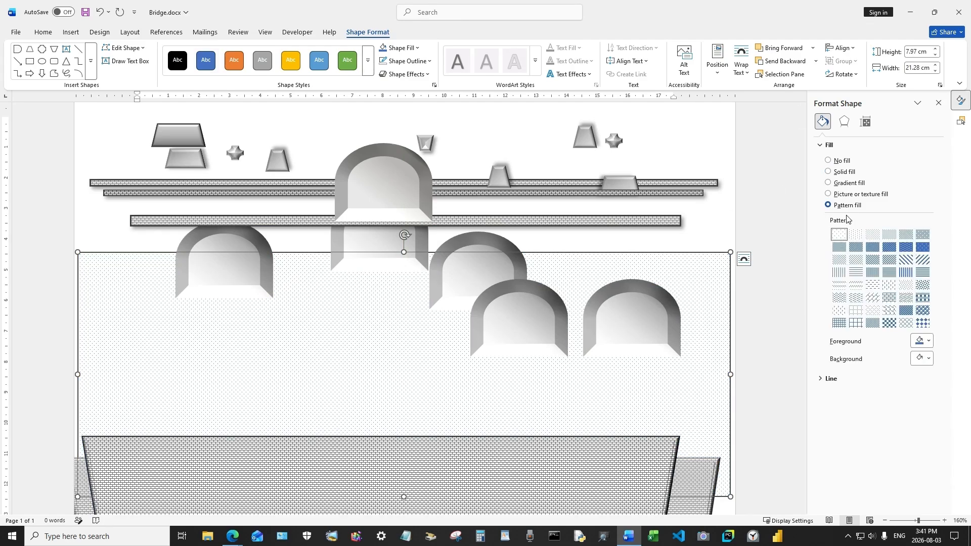
{"action": "left_click", "coordinate": [857, 302]}
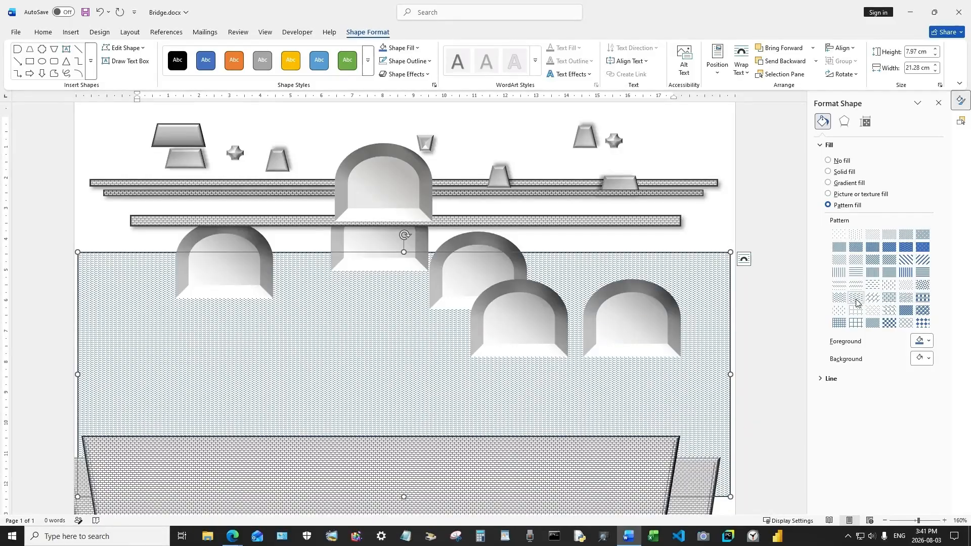
{"action": "left_click", "coordinate": [930, 341]}
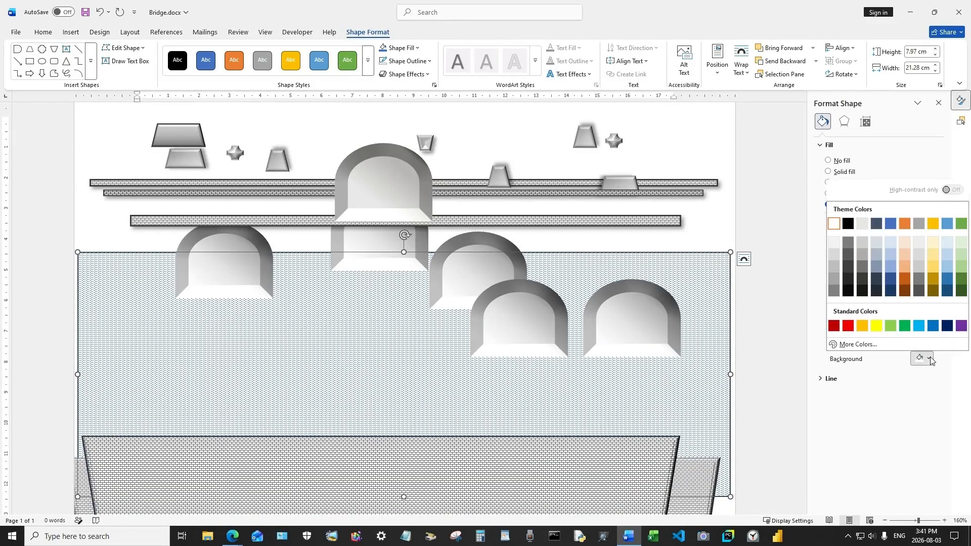
{"action": "left_click", "coordinate": [891, 275]}
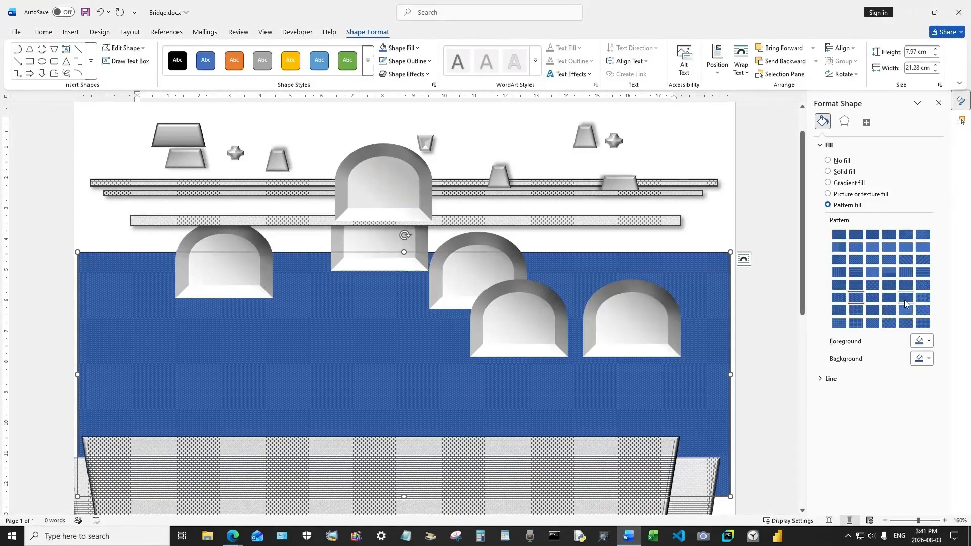
{"action": "left_click", "coordinate": [929, 341]}
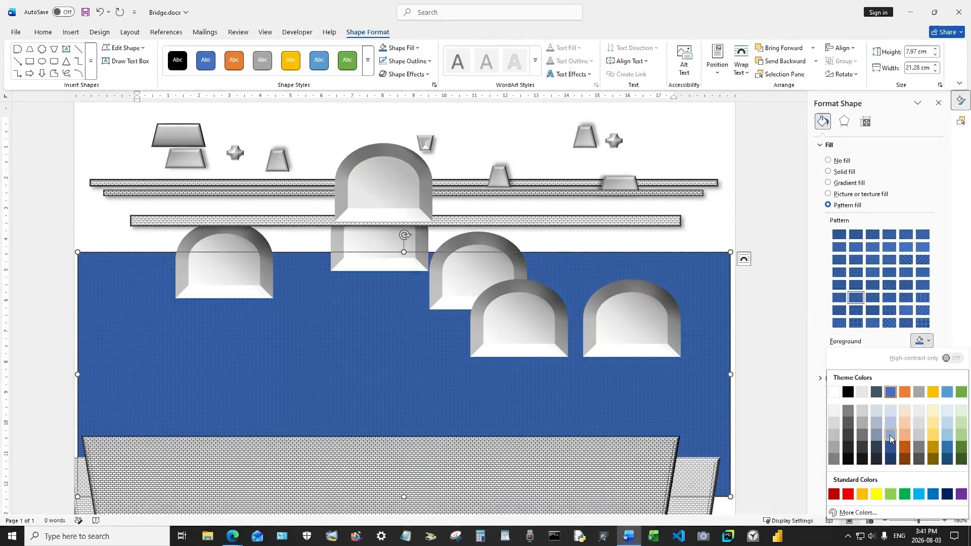
{"action": "left_click", "coordinate": [890, 435]}
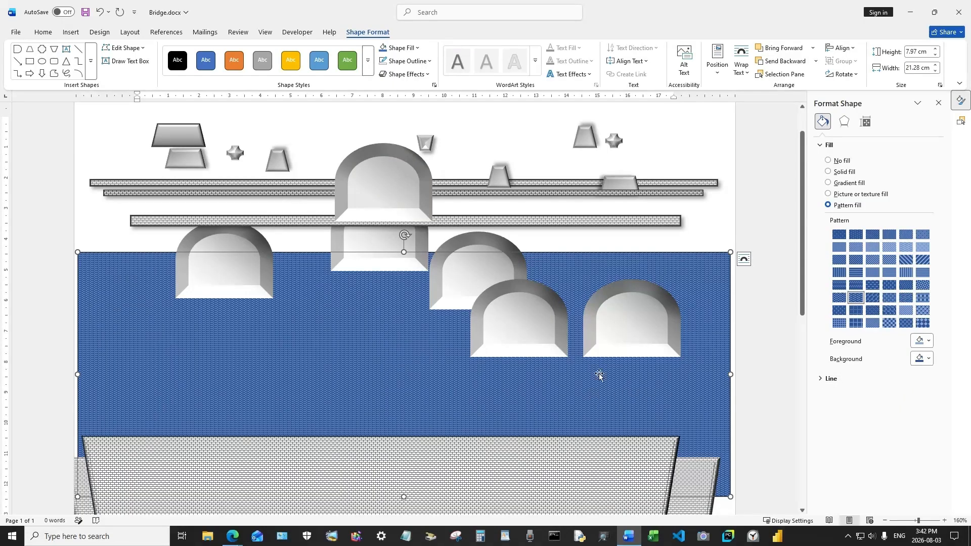
{"action": "left_click_drag", "start_coordinate": [730, 252], "coordinate": [746, 359]}
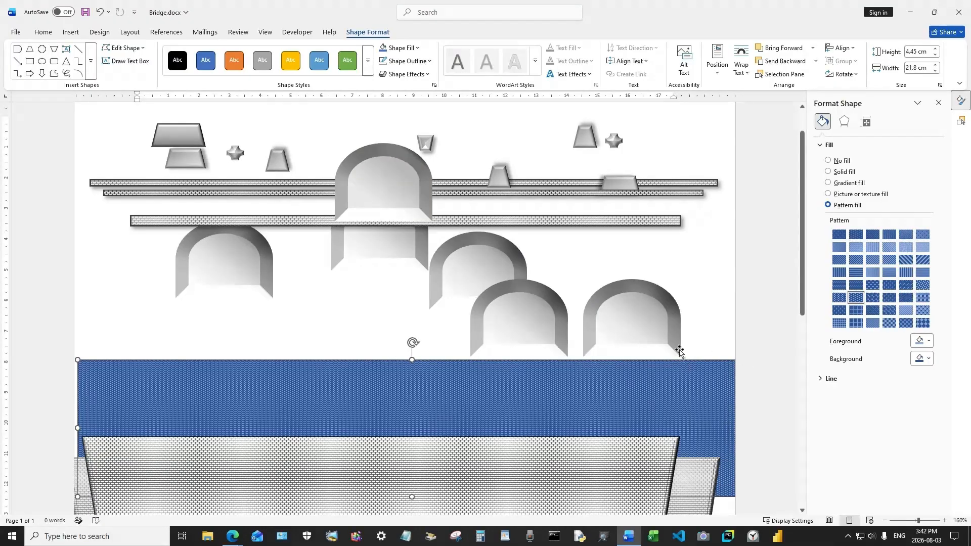
Draw a rectangle about 7.97 cm high and 21.16 cm wide over the arches and strips, above the wave-patterned rectangle
{"action": "left_click", "coordinate": [706, 269]}
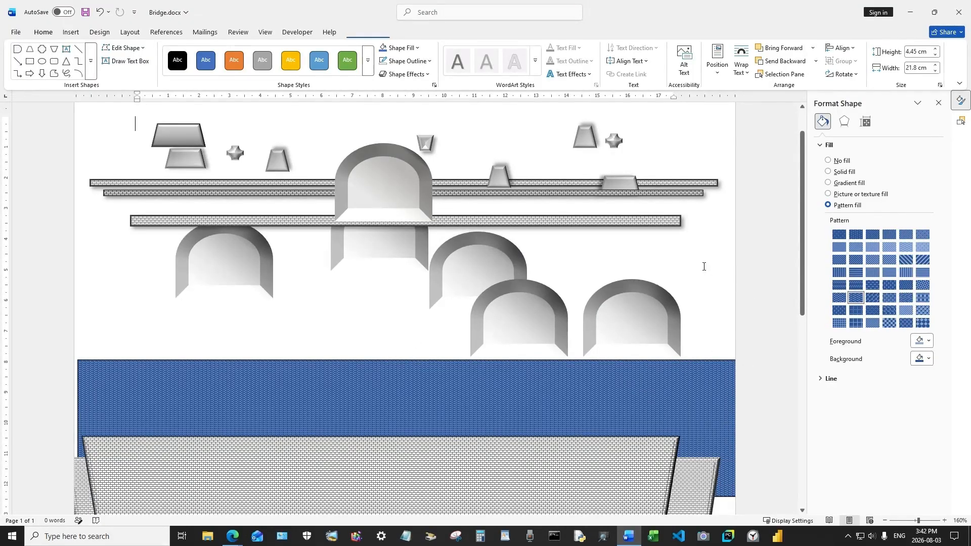
{"action": "left_click", "coordinate": [71, 33]}
{"action": "left_click", "coordinate": [148, 60]}
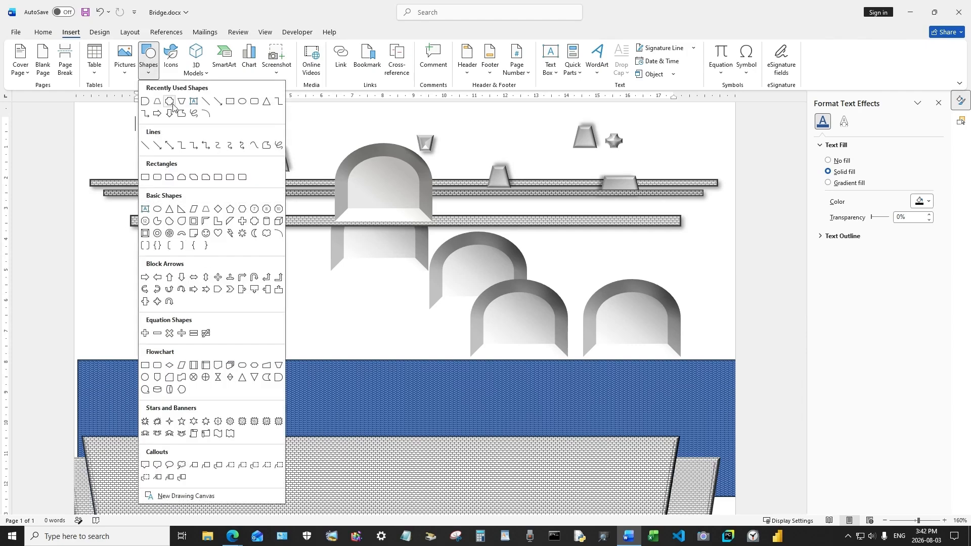
{"action": "left_click", "coordinate": [145, 177]}
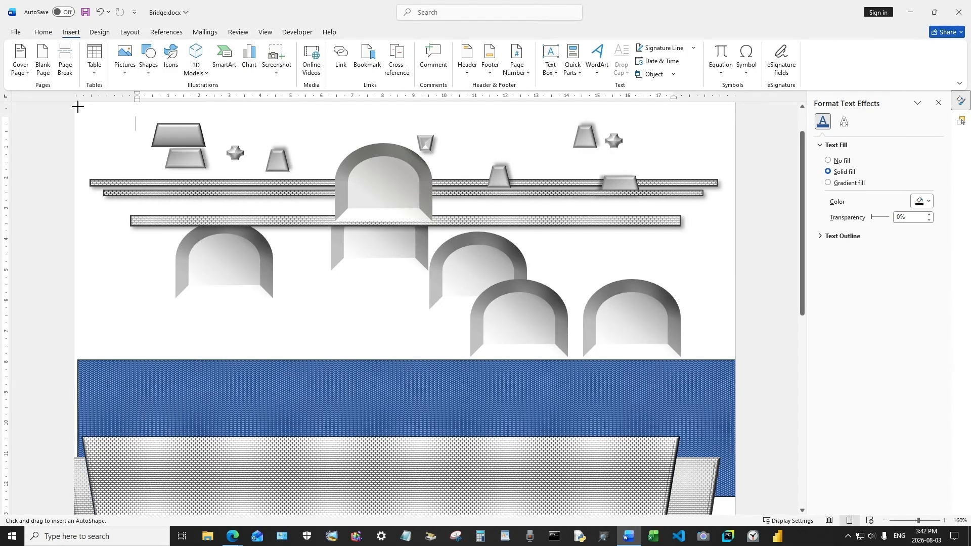
{"action": "mouse_move", "coordinate": [78, 106]}
{"action": "left_mouse_down"}
{"action": "mouse_move", "coordinate": [333, 216]}
{"action": "mouse_move", "coordinate": [715, 332]}
{"action": "mouse_move", "coordinate": [727, 351]}
{"action": "left_mouse_up"}
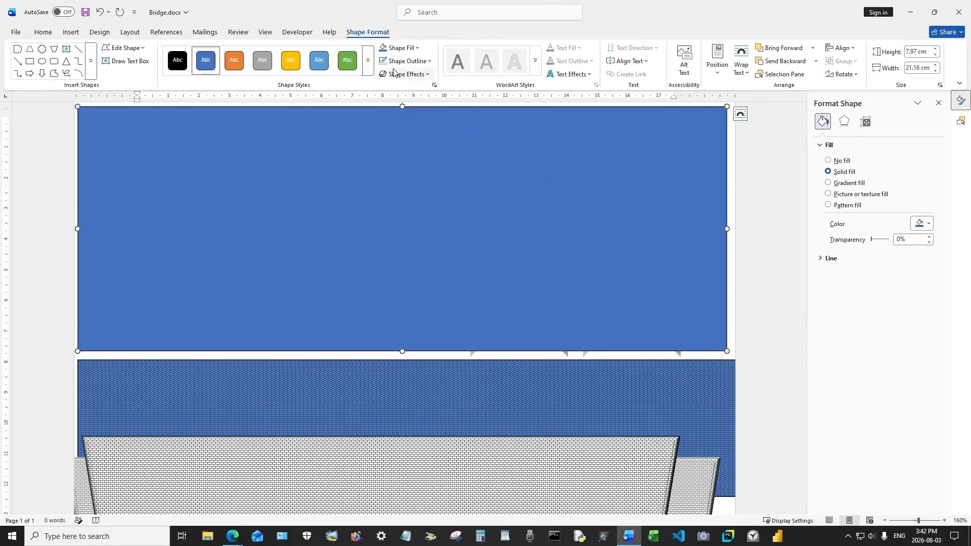
Fill the new rectangle with light blue and switch it to a gradient fill using the pale blue linear preset
{"action": "left_click", "coordinate": [400, 47]}
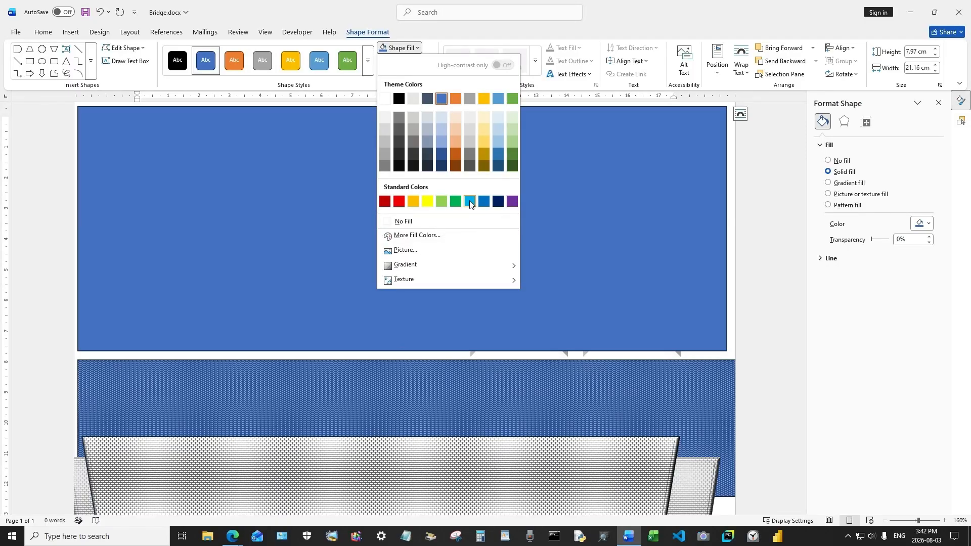
{"action": "left_click", "coordinate": [470, 201]}
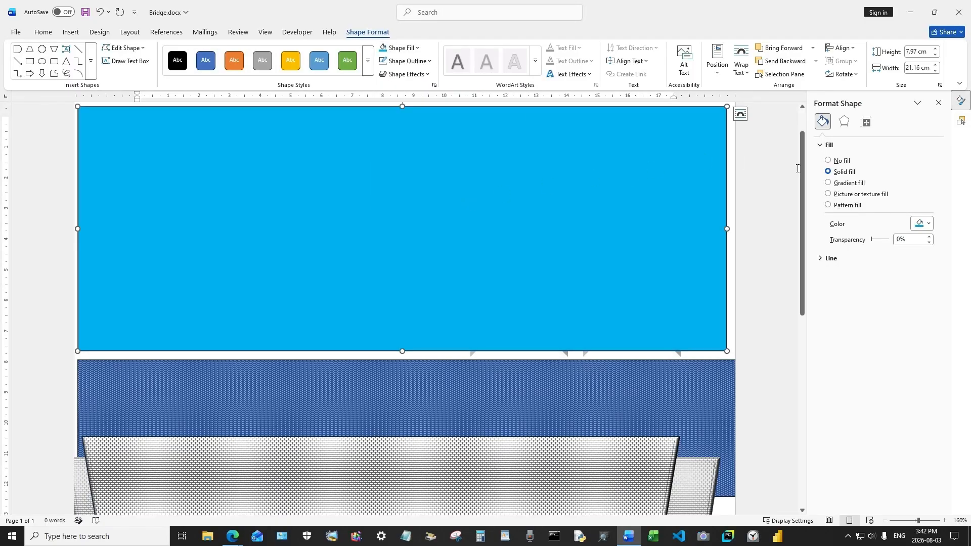
{"action": "left_click", "coordinate": [844, 183]}
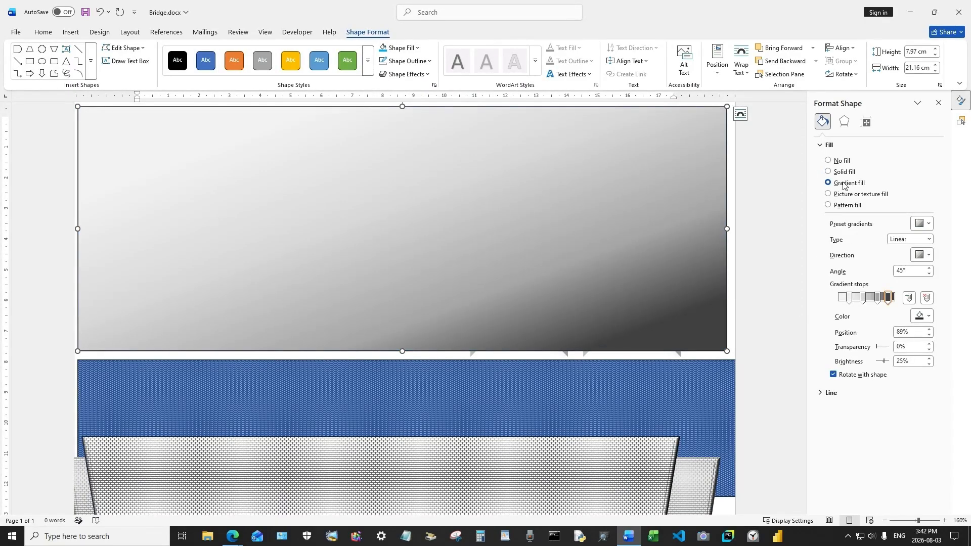
{"action": "left_click", "coordinate": [932, 224]}
{"action": "left_click", "coordinate": [935, 243]}
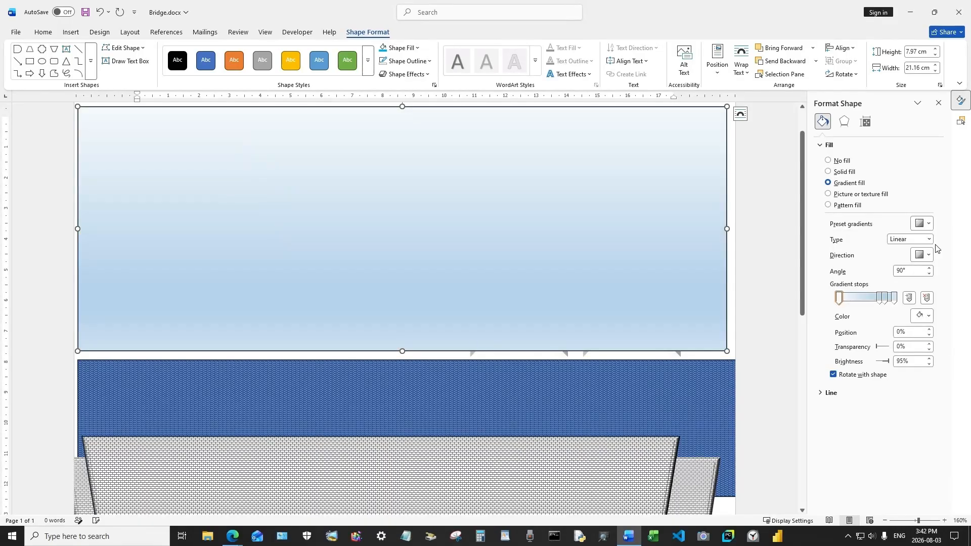
Try two radial blue preset gradients on the sky rectangle, one dark and one fading to white
{"action": "left_click", "coordinate": [929, 225]}
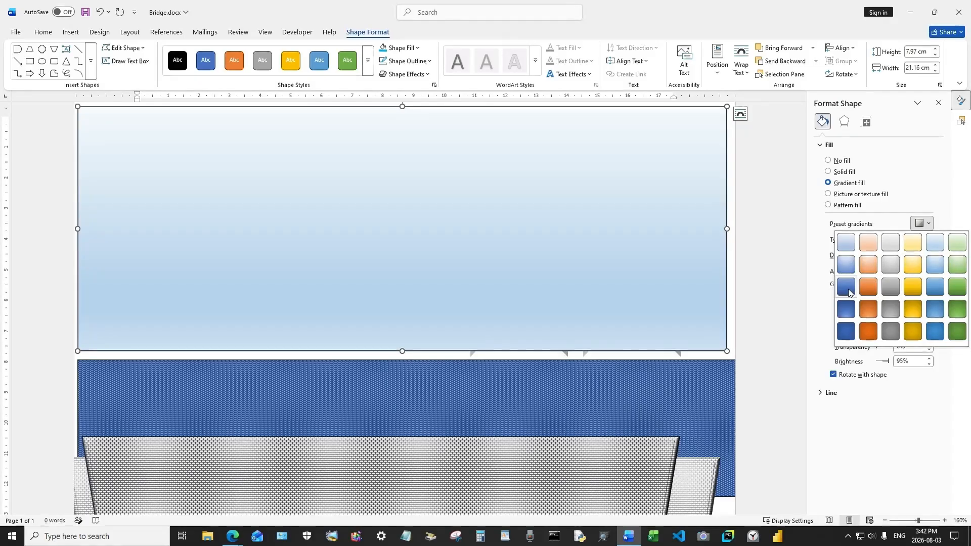
{"action": "left_click", "coordinate": [846, 310]}
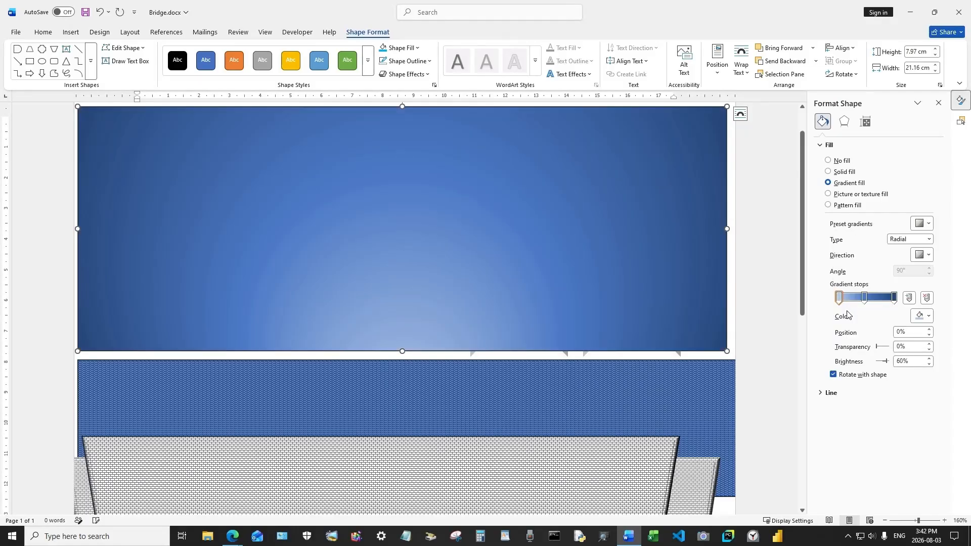
{"action": "left_click", "coordinate": [930, 256]}
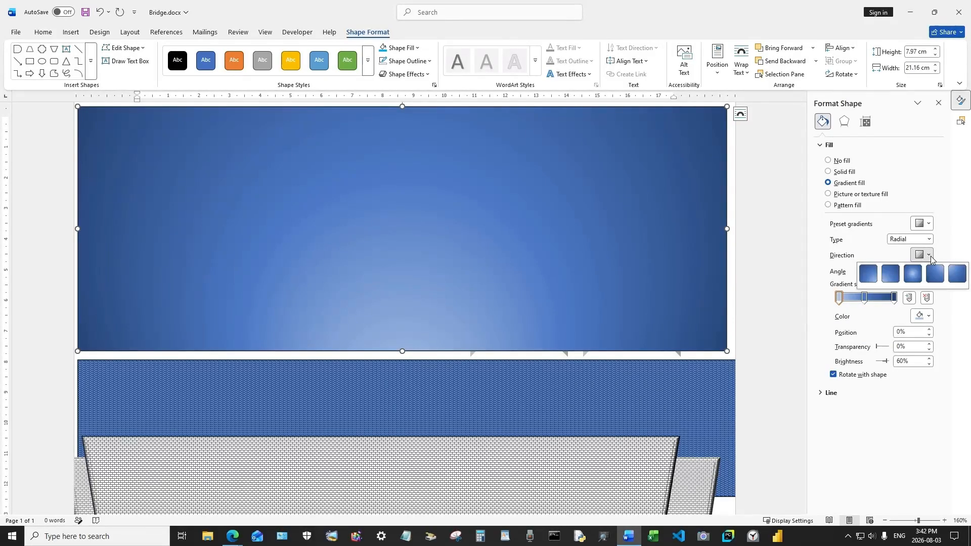
{"action": "left_click", "coordinate": [930, 255]}
{"action": "left_click", "coordinate": [928, 224]}
{"action": "left_click", "coordinate": [846, 265]}
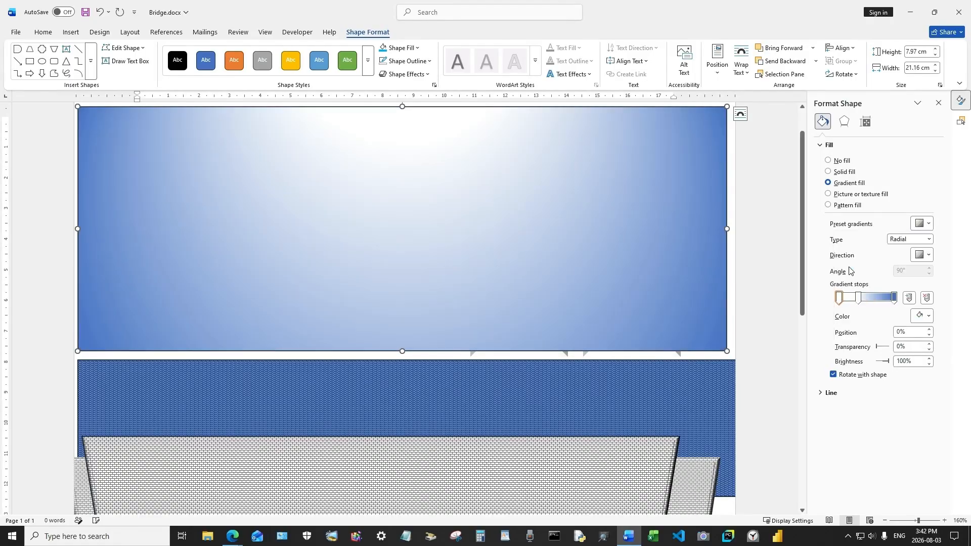
Apply the medium blue linear preset gradient at 90° with its middle stop at 36%, and shift the rectangle down to the water's edge
{"action": "left_click", "coordinate": [928, 224]}
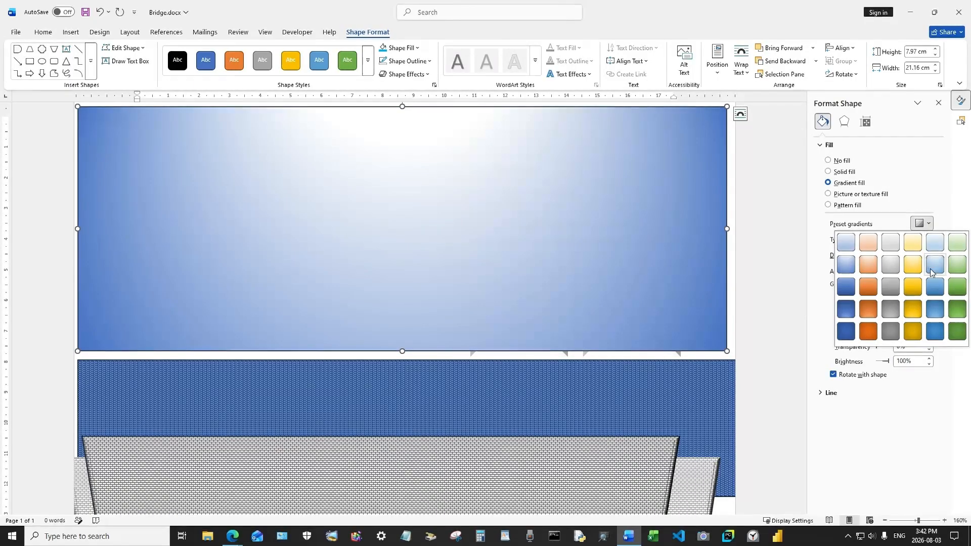
{"action": "left_click", "coordinate": [935, 289]}
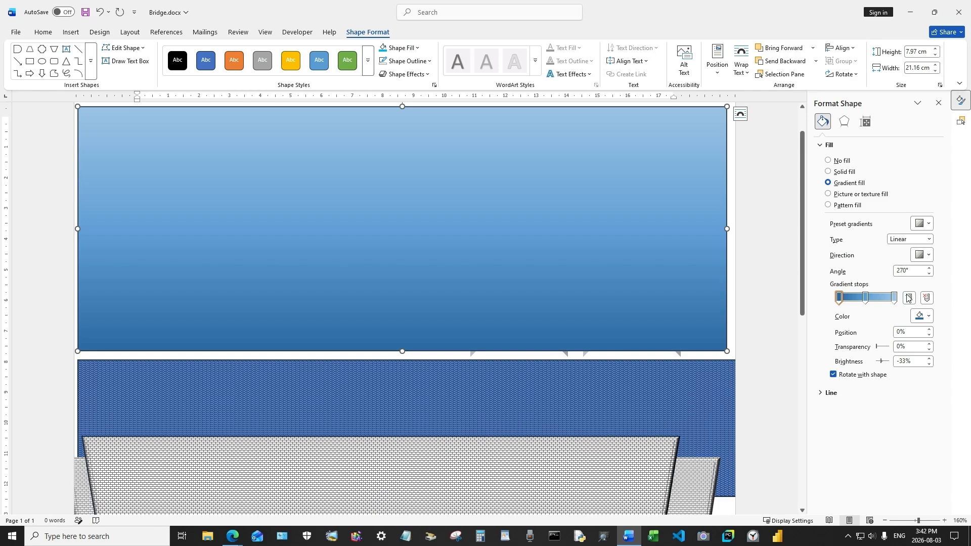
{"action": "left_click", "coordinate": [929, 273]}
{"action": "left_click", "coordinate": [929, 273]}
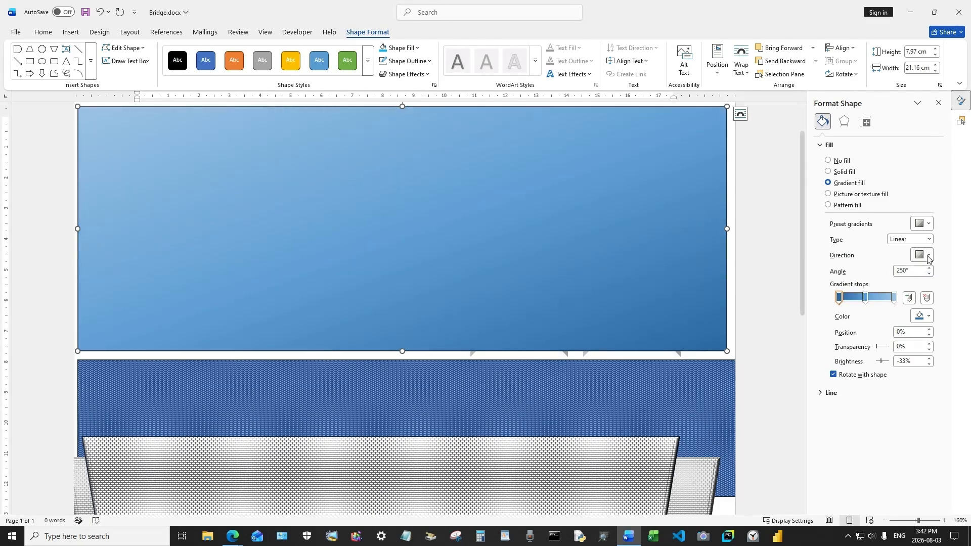
{"action": "left_click", "coordinate": [929, 256]}
{"action": "left_click", "coordinate": [893, 277]}
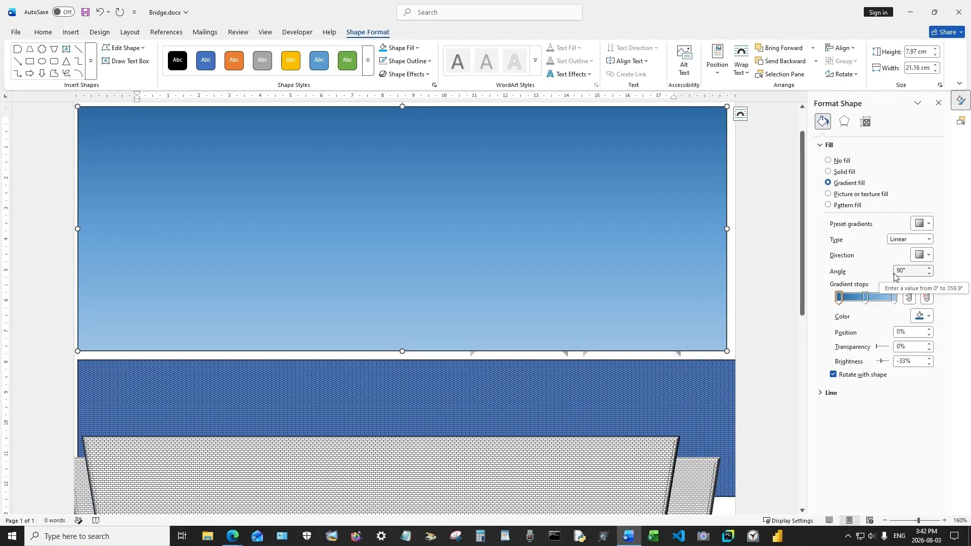
{"action": "left_click", "coordinate": [930, 256]}
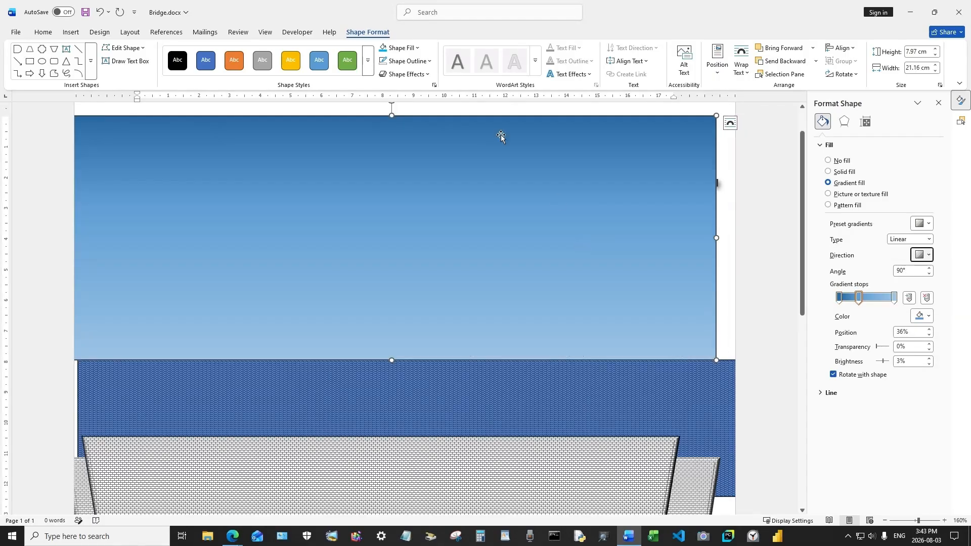
Remove the sky rectangle's outline and widen it to about 22.02 cm so it reaches the page's right edge
{"action": "left_click", "coordinate": [407, 60]}
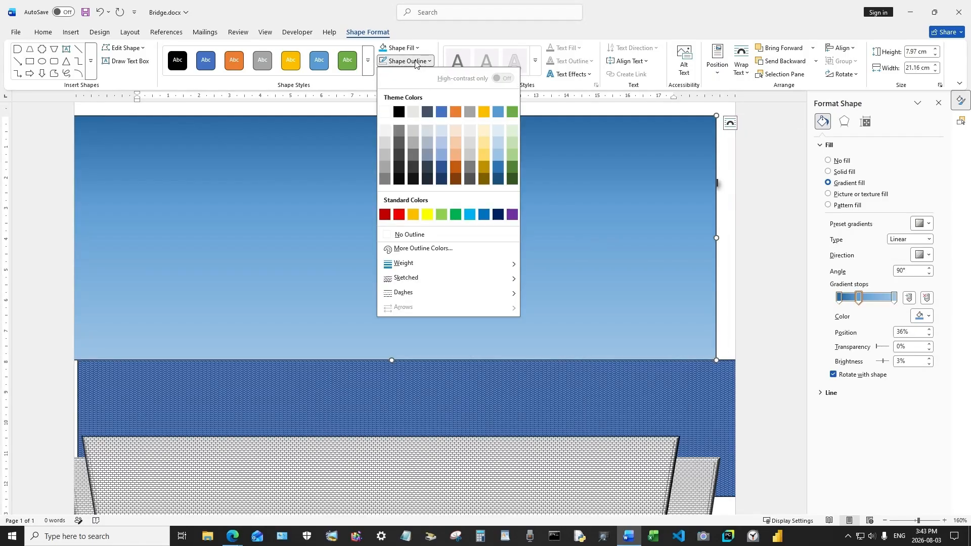
{"action": "left_click", "coordinate": [424, 233]}
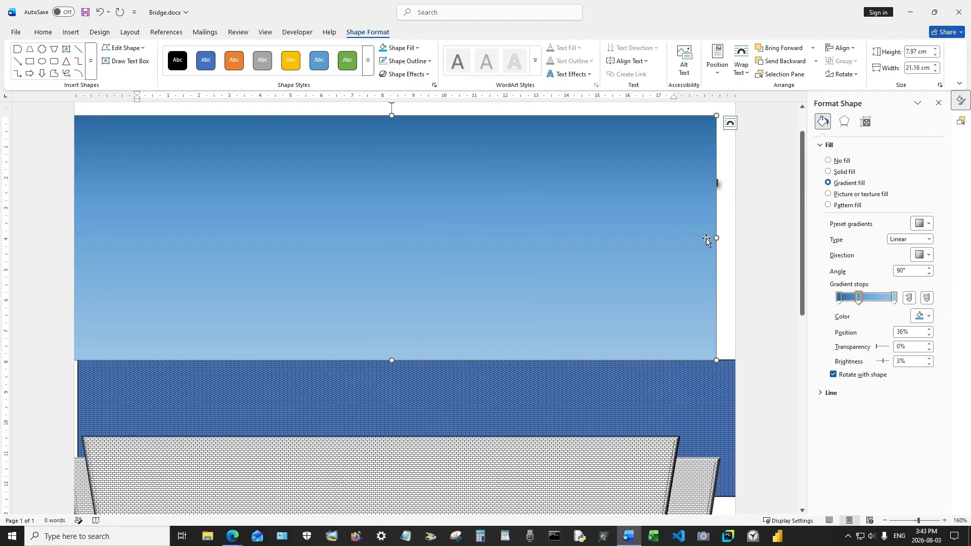
{"action": "left_click_drag", "start_coordinate": [717, 237], "coordinate": [736, 238]}
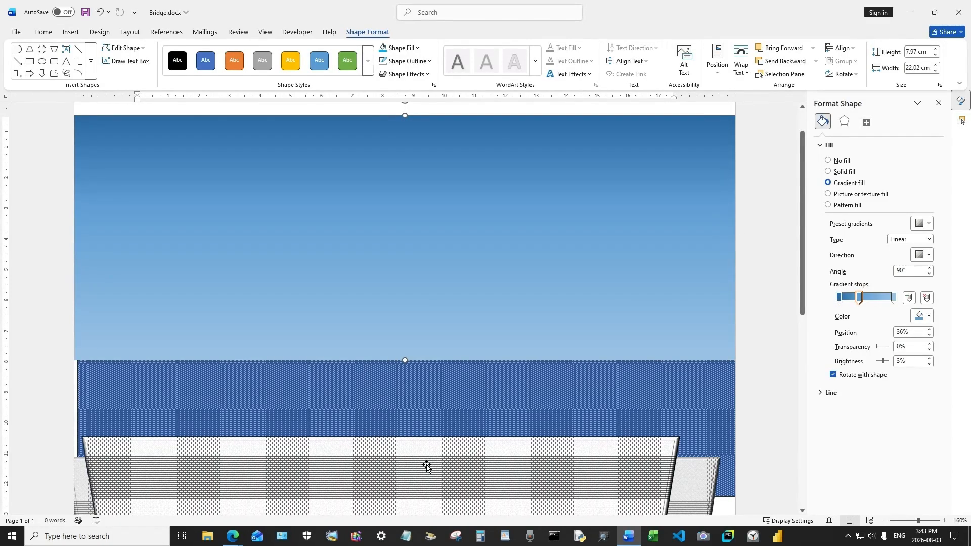
Delete the smaller brick trapezoid lying in front of the large brick wall
{"action": "scroll", "coordinate": [426, 466], "scroll_direction": "down", "scroll_amount": 3}
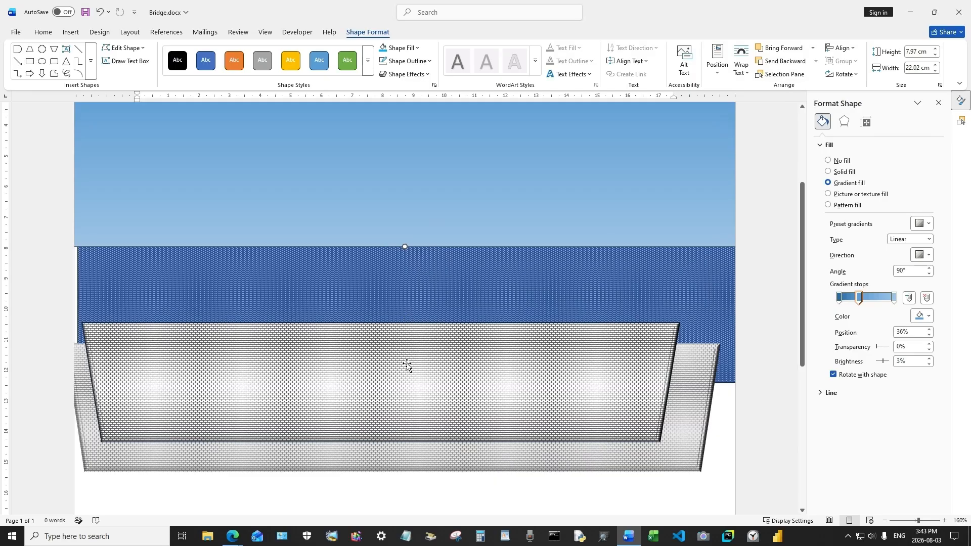
{"action": "left_click", "coordinate": [407, 365]}
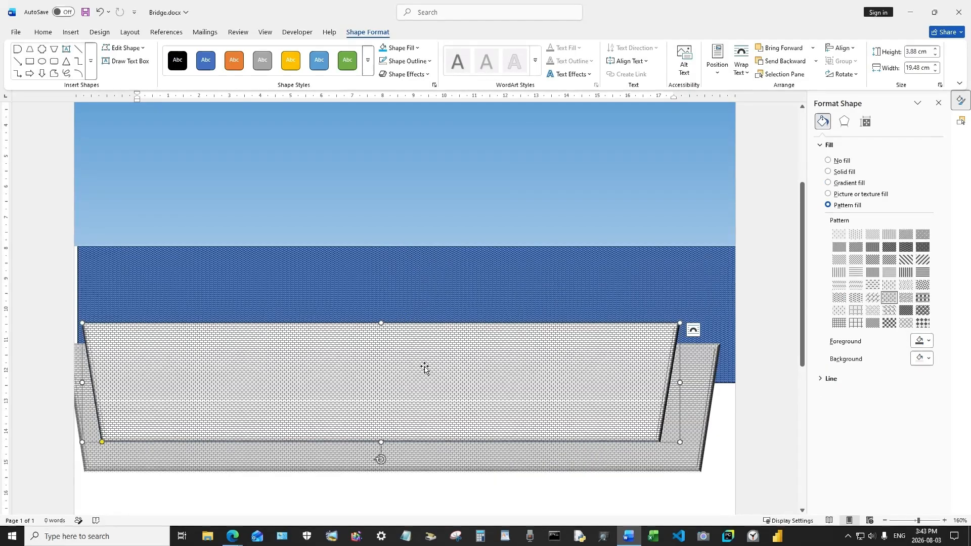
{"action": "key", "text": "Delete"}
{"action": "scroll", "coordinate": [423, 368], "scroll_direction": "down", "scroll_amount": 3}
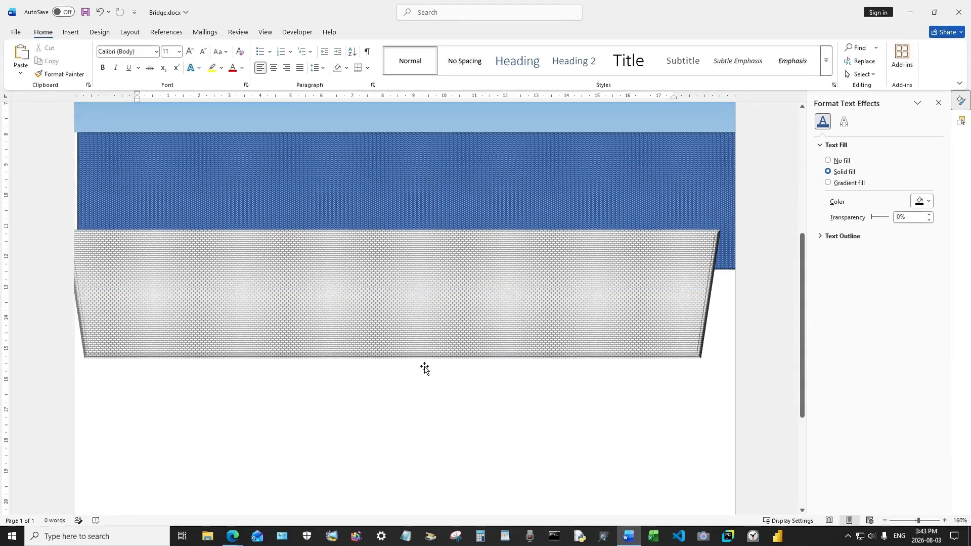
Draw a cloud shape about 1.39 cm high and 5.25 cm wide in the upper left of the sky
{"action": "scroll", "coordinate": [427, 343], "scroll_direction": "up", "scroll_amount": 6}
{"action": "scroll", "coordinate": [408, 274], "scroll_direction": "up", "scroll_amount": 1}
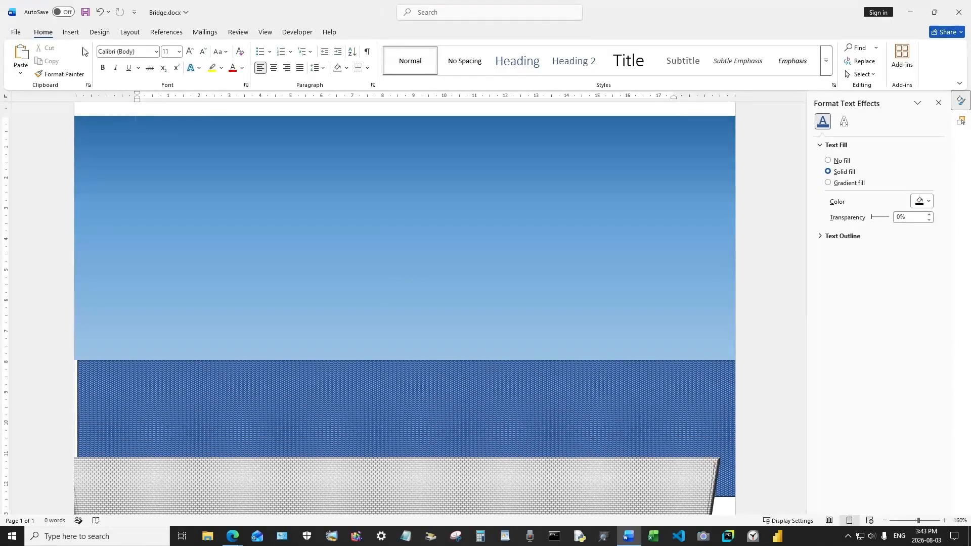
{"action": "left_click", "coordinate": [71, 32]}
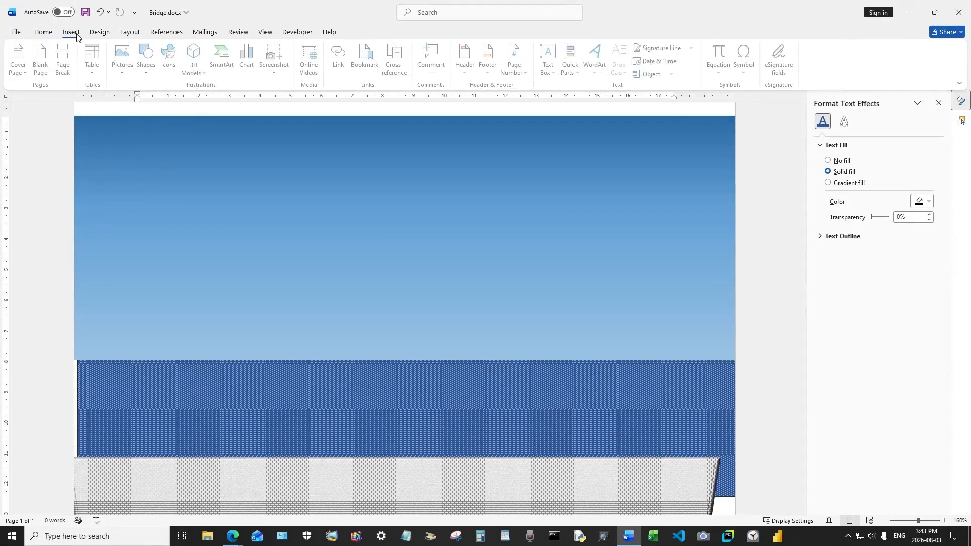
{"action": "left_click", "coordinate": [147, 57]}
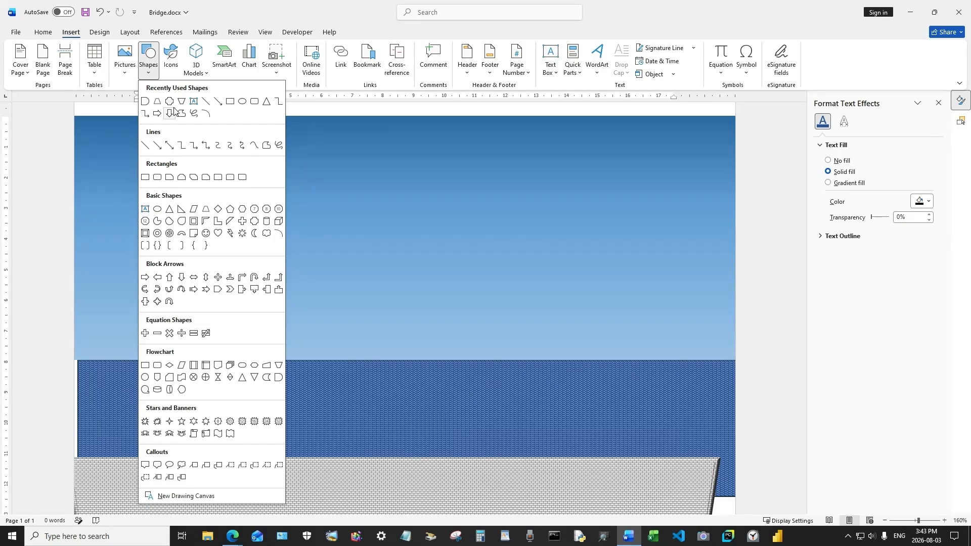
{"action": "left_click", "coordinate": [267, 233]}
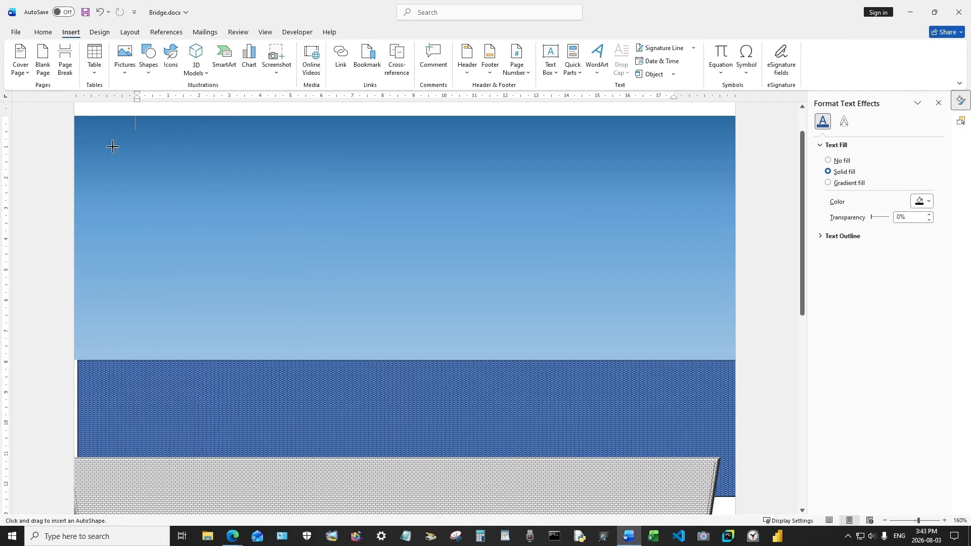
{"action": "left_click_drag", "start_coordinate": [104, 145], "coordinate": [265, 187]}
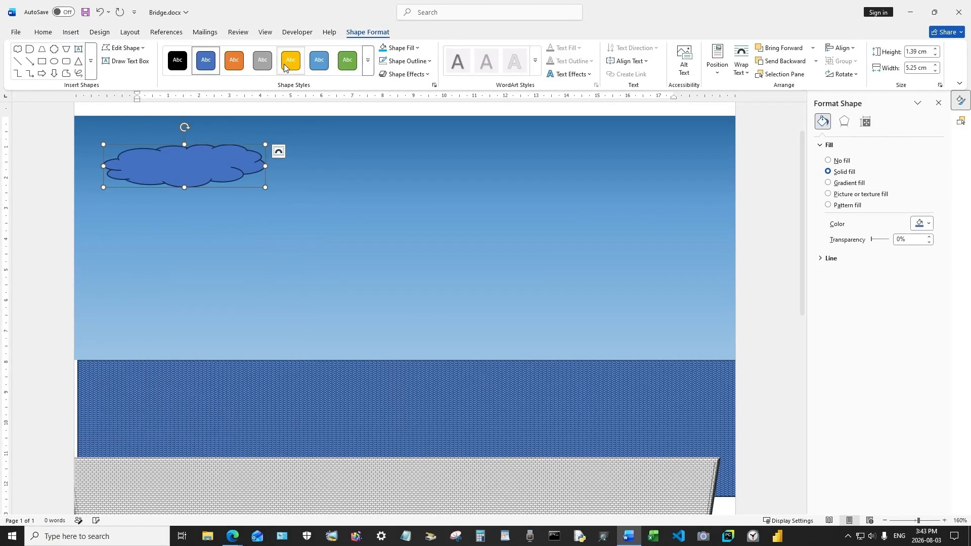
Give the cloud the solid gray shape style and a round bevel effect
{"action": "left_click", "coordinate": [269, 65]}
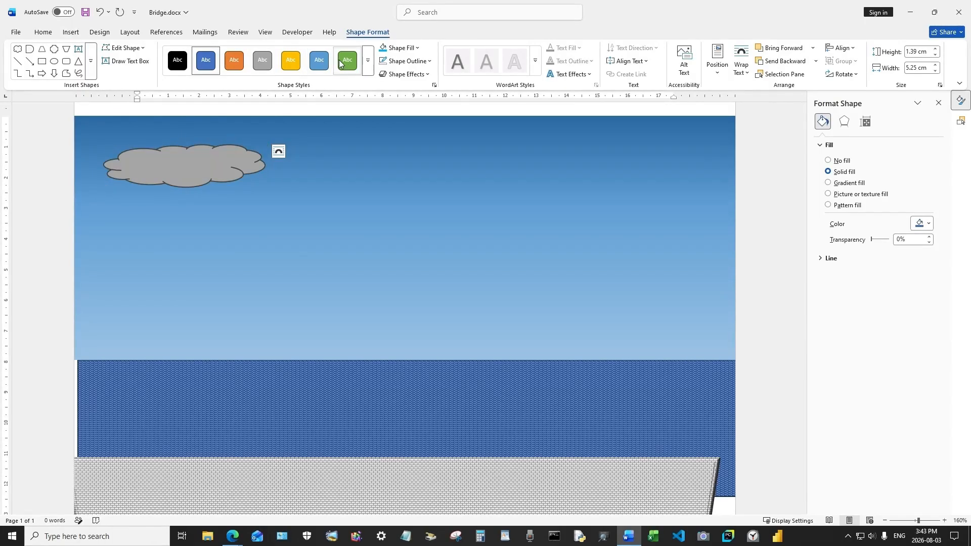
{"action": "left_click", "coordinate": [411, 74]}
{"action": "mouse_move", "coordinate": [415, 200]}
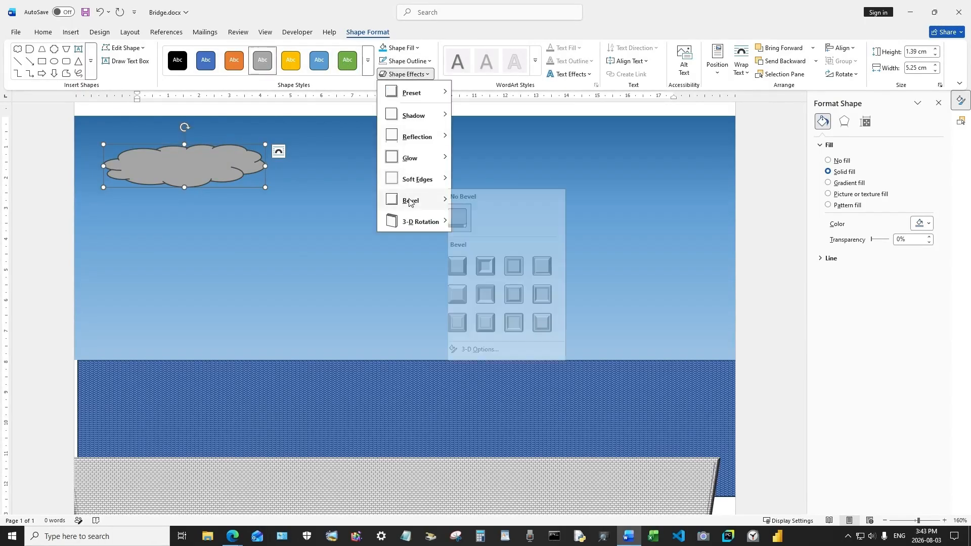
{"action": "left_click", "coordinate": [460, 265]}
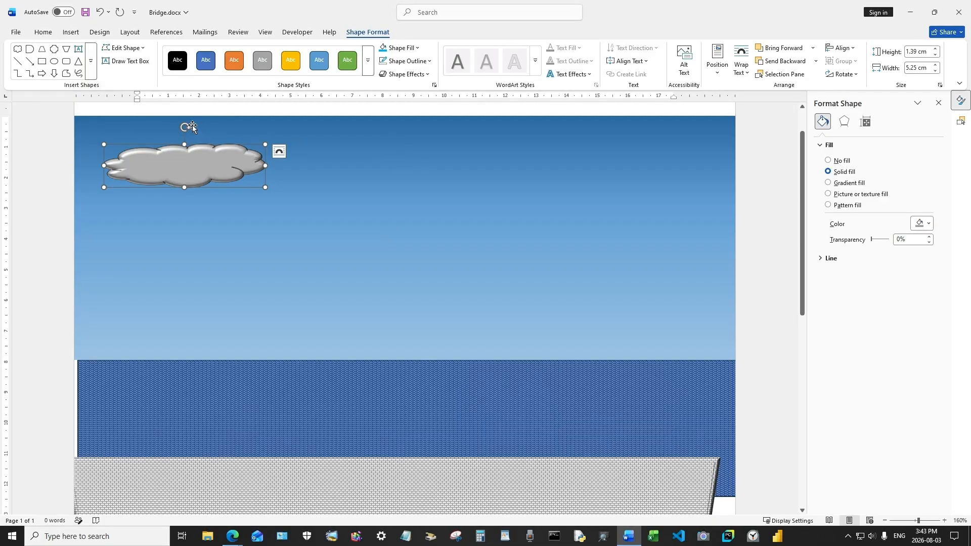
Rotate the cloud upside down and narrow it to about 3.83 cm
{"action": "left_click_drag", "start_coordinate": [182, 126], "coordinate": [183, 198]}
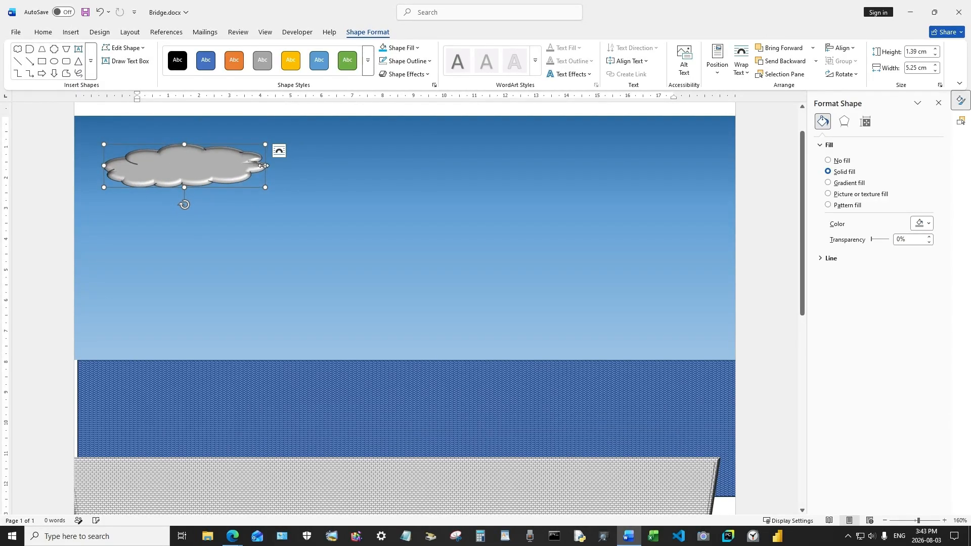
{"action": "left_click_drag", "start_coordinate": [264, 165], "coordinate": [221, 165]}
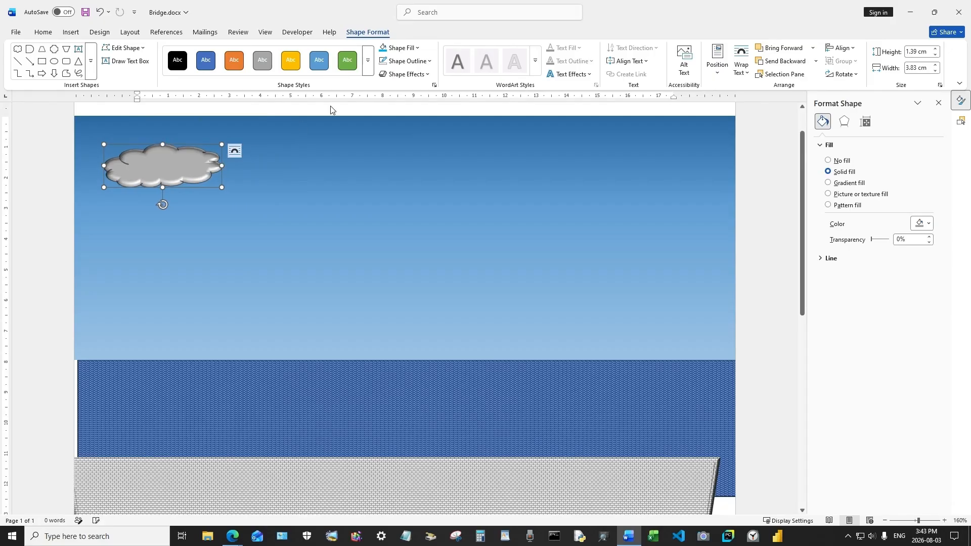
Fill the cloud with a light gray linear gradient at 90° from the light variations
{"action": "left_click", "coordinate": [406, 47]}
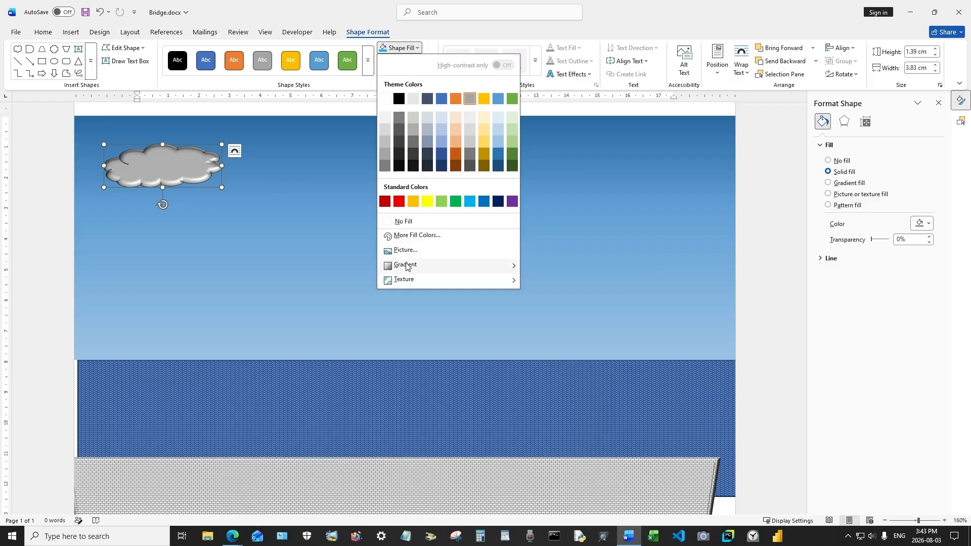
{"action": "mouse_move", "coordinate": [406, 267]}
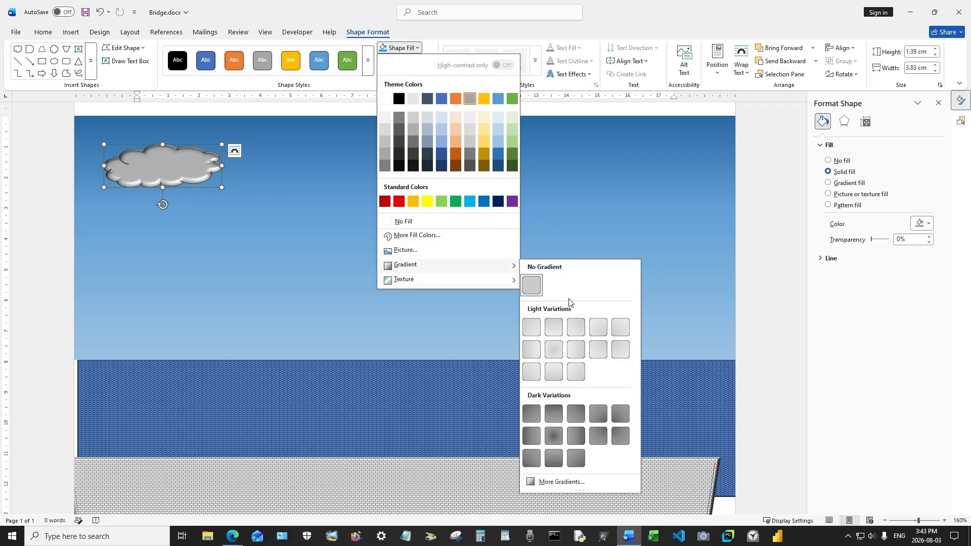
{"action": "left_click", "coordinate": [553, 328]}
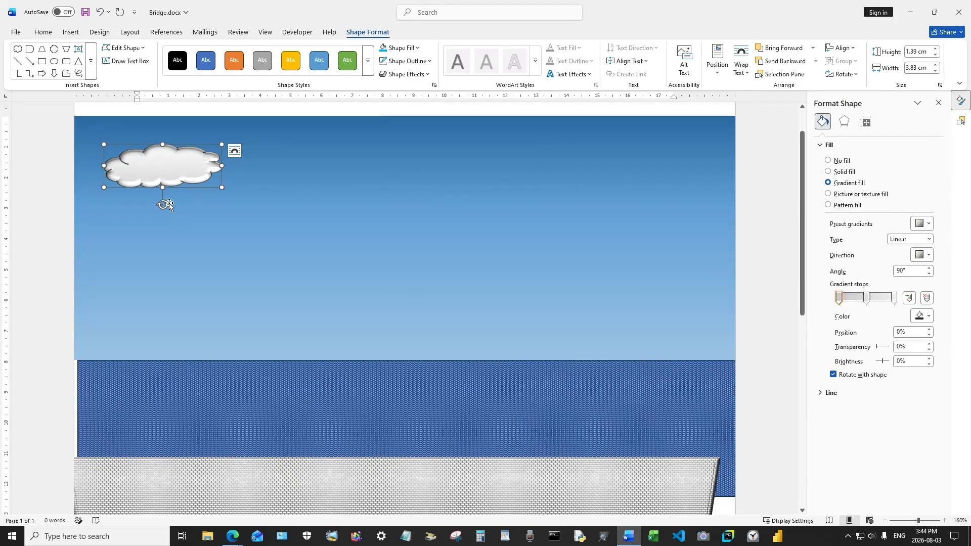
Tilt the cloud slightly so its right end rises and narrow it to about 3.36 cm
{"action": "left_click_drag", "start_coordinate": [163, 204], "coordinate": [170, 204]}
{"action": "left_click_drag", "start_coordinate": [219, 157], "coordinate": [207, 161]}
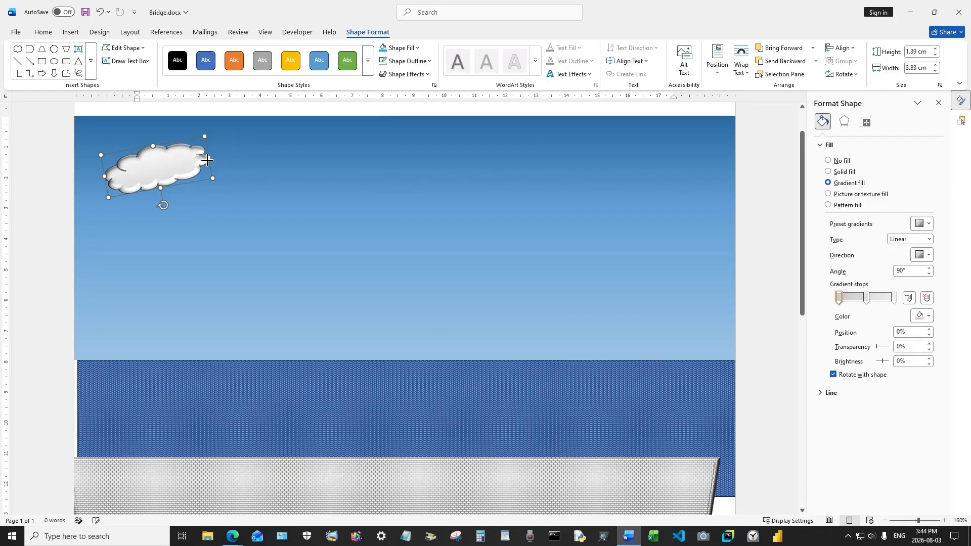
{"action": "left_click", "coordinate": [261, 126]}
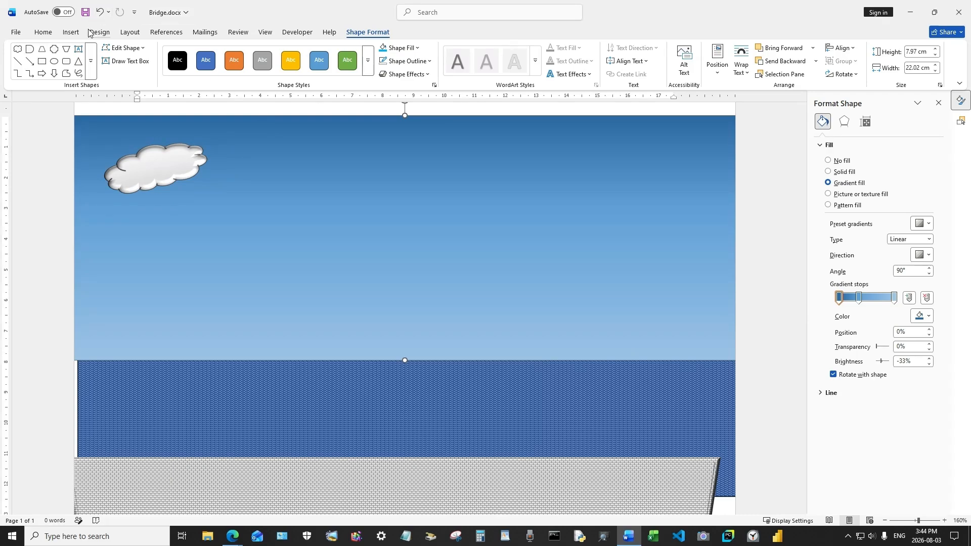
Draw a sun shape about 1.55 cm high and 1.8 cm wide in the sky and give it the solid gold style
{"action": "left_click", "coordinate": [71, 33]}
{"action": "left_click", "coordinate": [147, 58]}
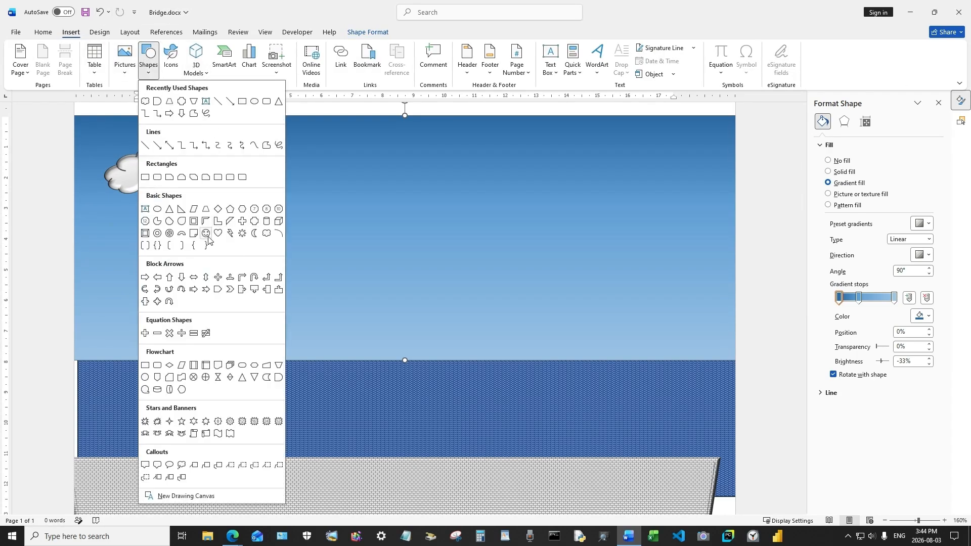
{"action": "left_click", "coordinate": [242, 234]}
{"action": "mouse_move", "coordinate": [247, 199]}
{"action": "left_mouse_down"}
{"action": "mouse_move", "coordinate": [284, 248]}
{"action": "mouse_move", "coordinate": [302, 247]}
{"action": "left_mouse_up"}
{"action": "left_click", "coordinate": [292, 63]}
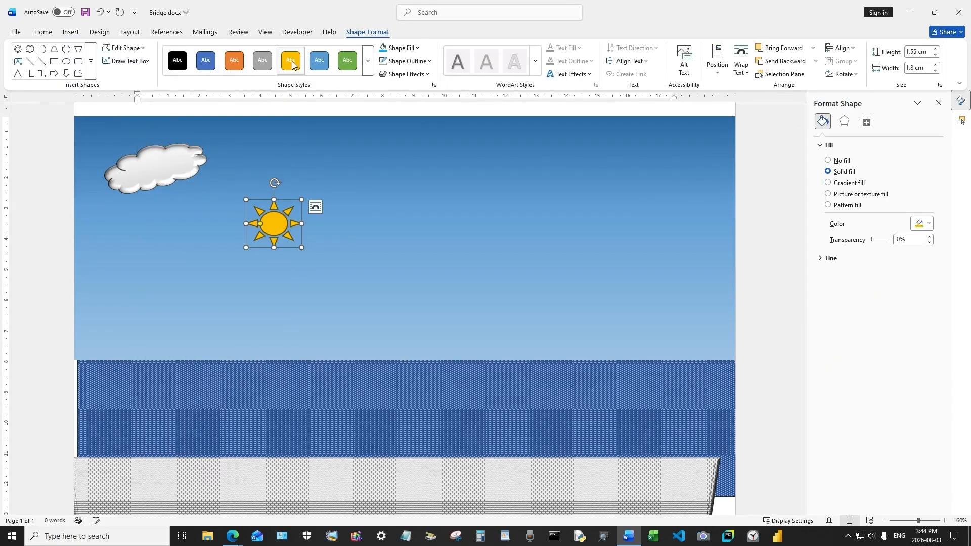
Add a bevel effect to the sun and shrink its central disc slightly so the rays lengthen
{"action": "left_click", "coordinate": [405, 73]}
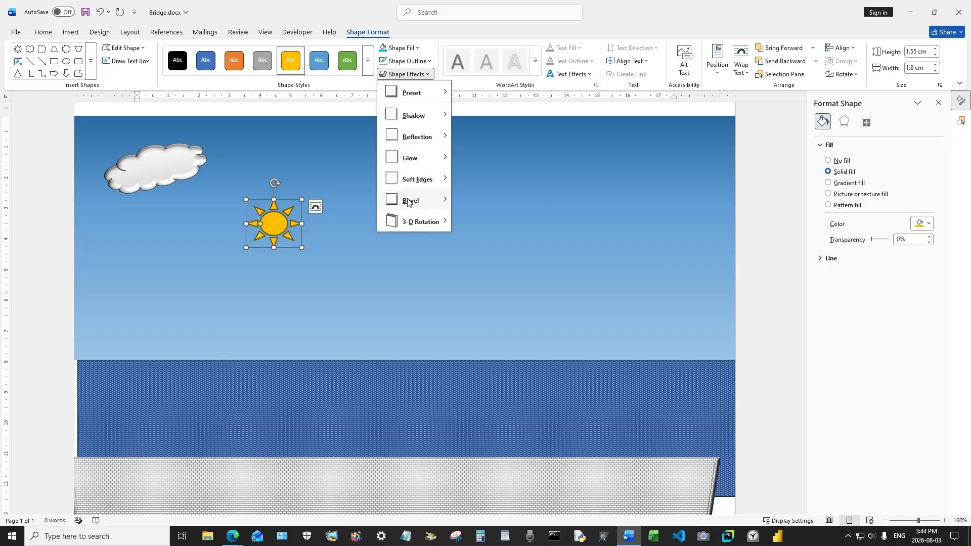
{"action": "mouse_move", "coordinate": [408, 202]}
{"action": "left_click", "coordinate": [466, 267]}
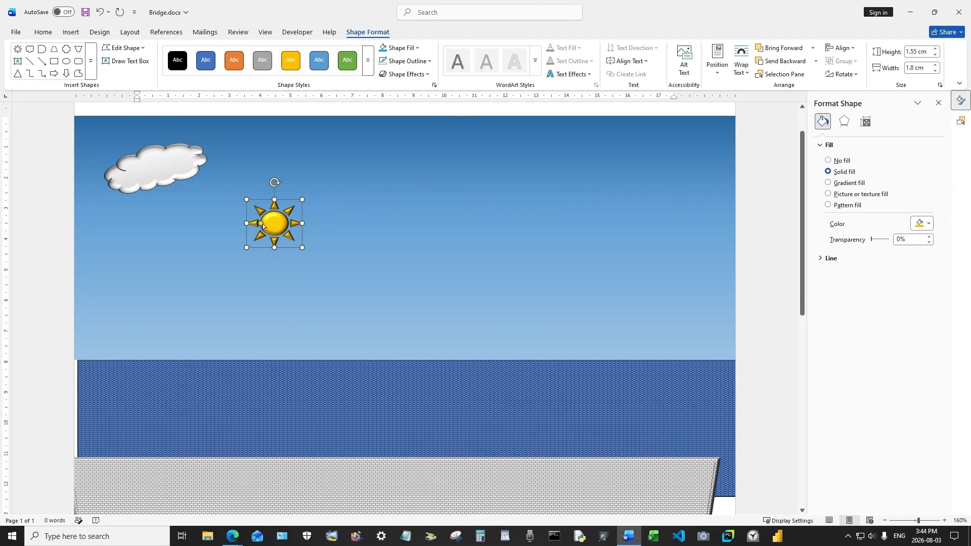
{"action": "left_click_drag", "start_coordinate": [261, 224], "coordinate": [264, 223]}
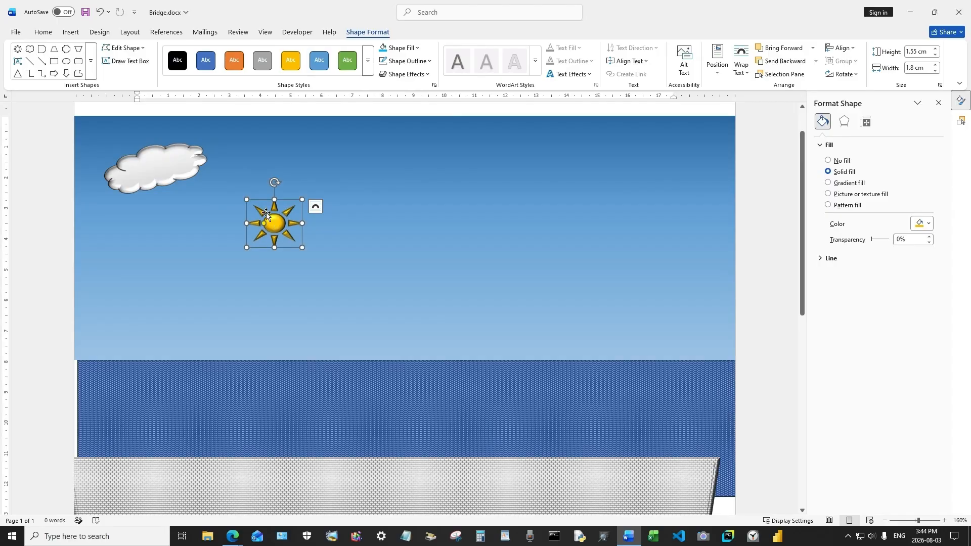
Bring the cloud to the front and move the sun partly behind the cloud's right end
{"action": "left_click", "coordinate": [183, 172]}
{"action": "right_click", "coordinate": [162, 165]}
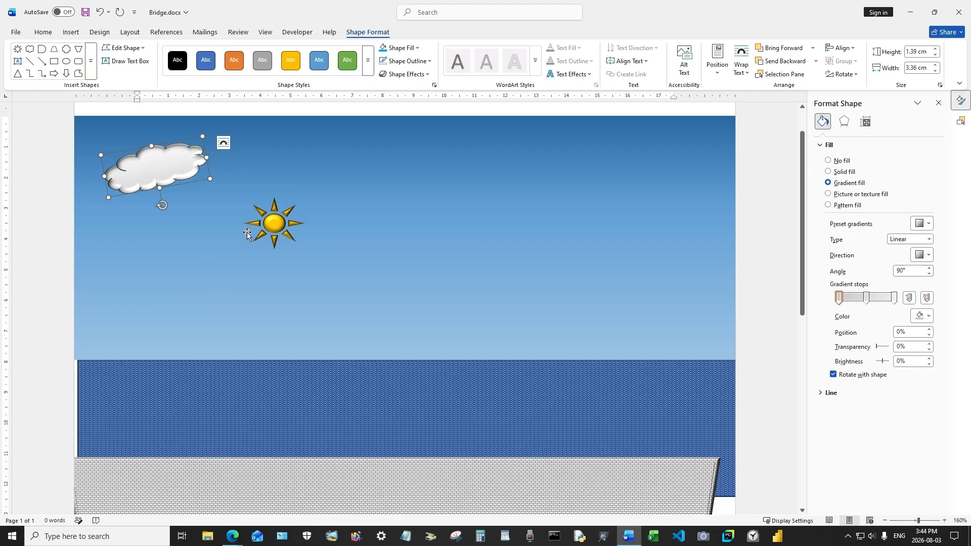
{"action": "left_click", "coordinate": [277, 226]}
{"action": "left_click_drag", "start_coordinate": [275, 224], "coordinate": [202, 175]}
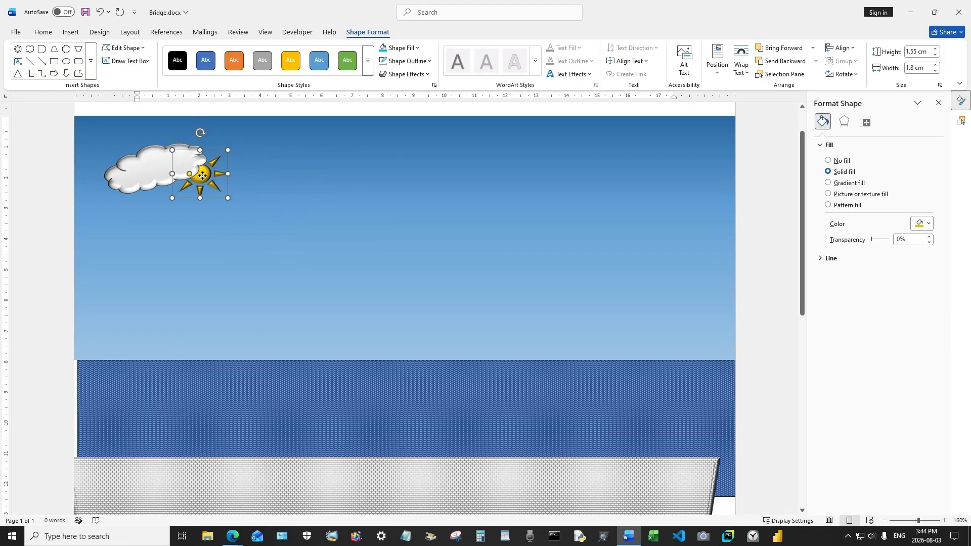
Flip the large brick trapezoid vertically so its narrow edge is on top, at a height of about 3.7 cm
{"action": "left_click", "coordinate": [471, 324]}
{"action": "scroll", "coordinate": [471, 324], "scroll_direction": "down", "scroll_amount": 3}
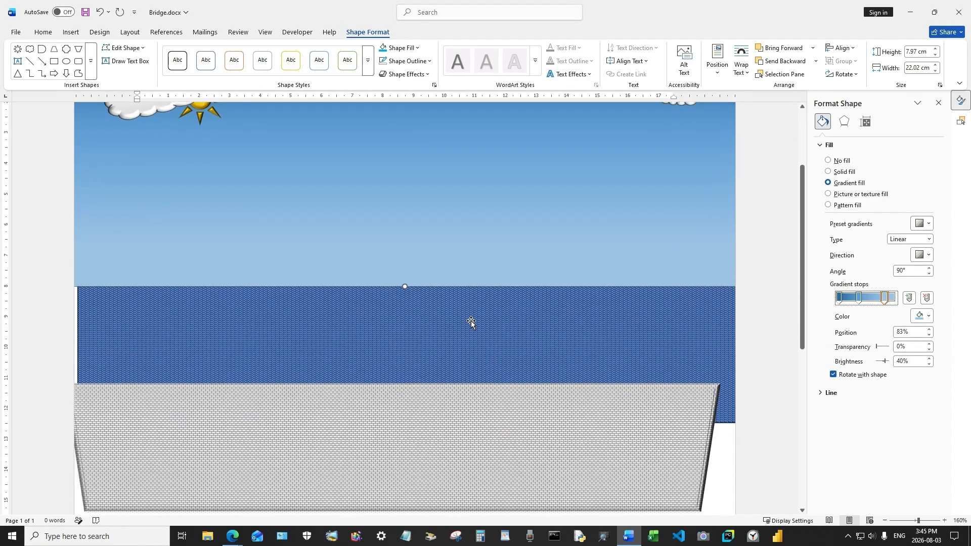
{"action": "left_click", "coordinate": [489, 422]}
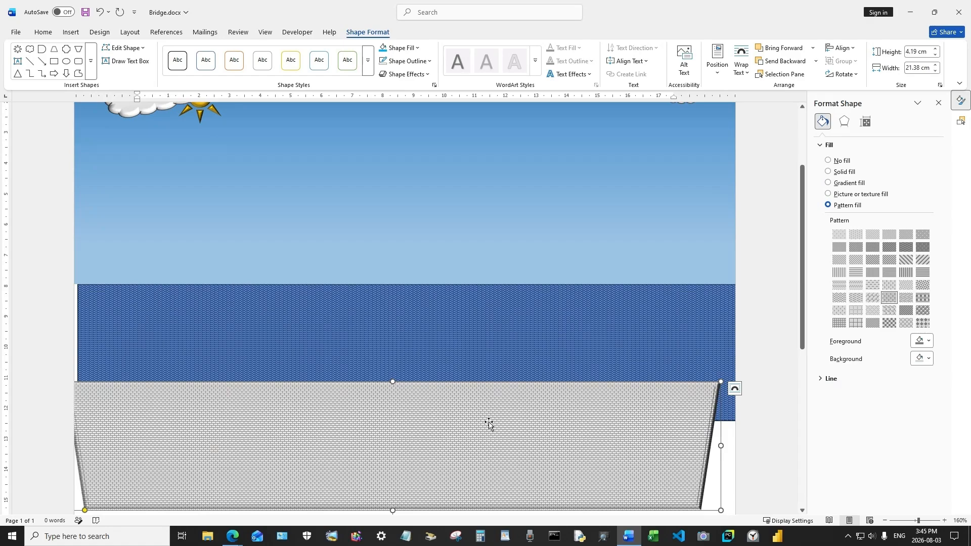
{"action": "scroll", "coordinate": [392, 449], "scroll_direction": "down", "scroll_amount": 3}
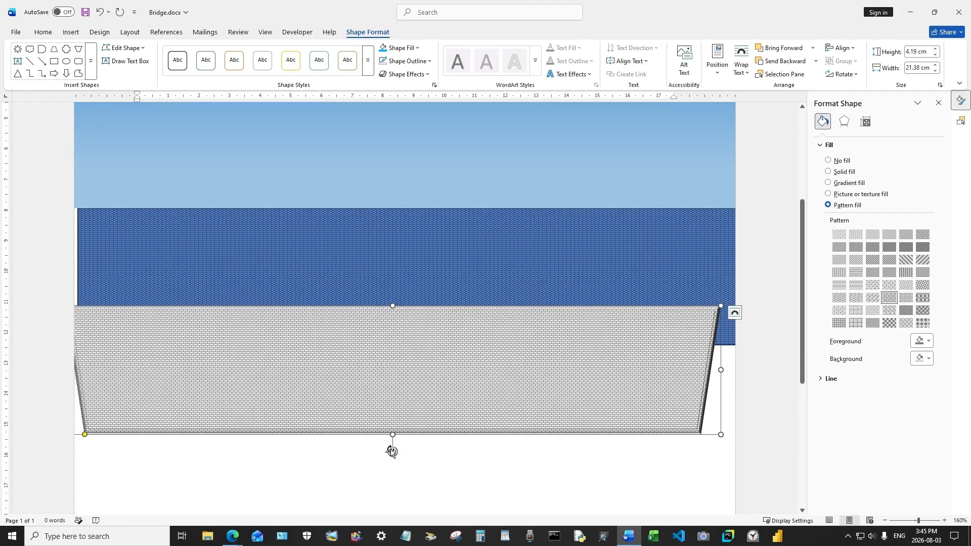
{"action": "left_click_drag", "start_coordinate": [392, 433], "coordinate": [416, 191]}
Send the gradient sky to the back and move the brick wall up so its base rests on the waterline
{"action": "scroll", "coordinate": [507, 420], "scroll_direction": "down", "scroll_amount": 5}
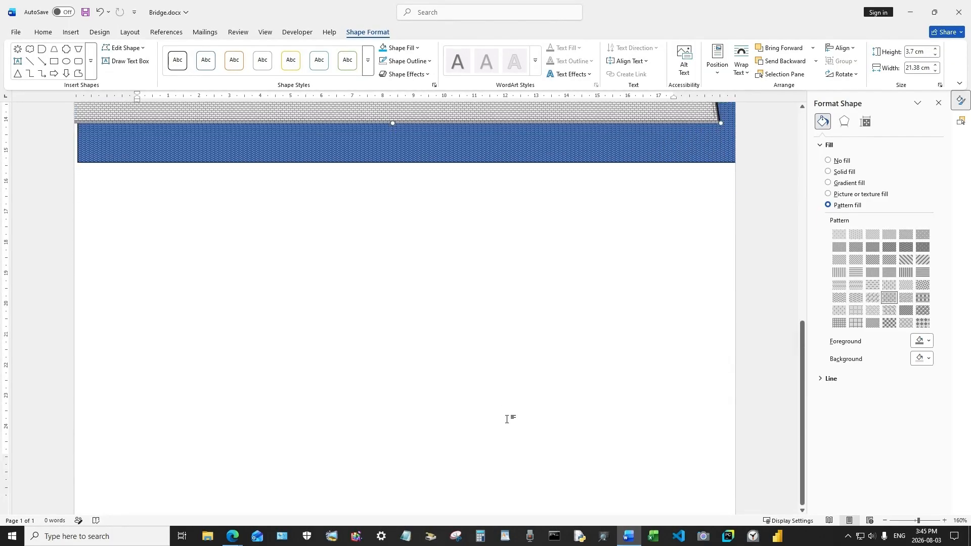
{"action": "scroll", "coordinate": [503, 414], "scroll_direction": "up", "scroll_amount": 8}
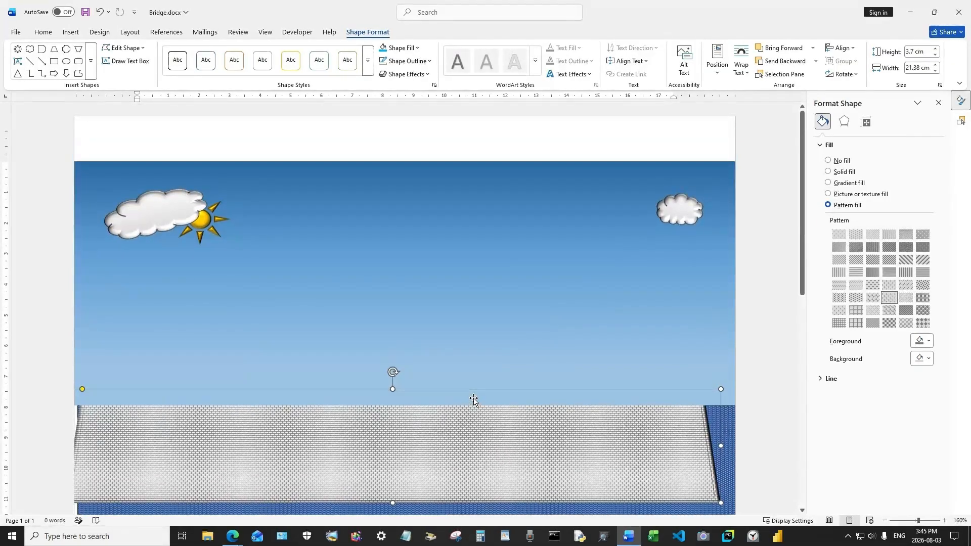
{"action": "left_click", "coordinate": [453, 304]}
{"action": "right_click", "coordinate": [453, 304]}
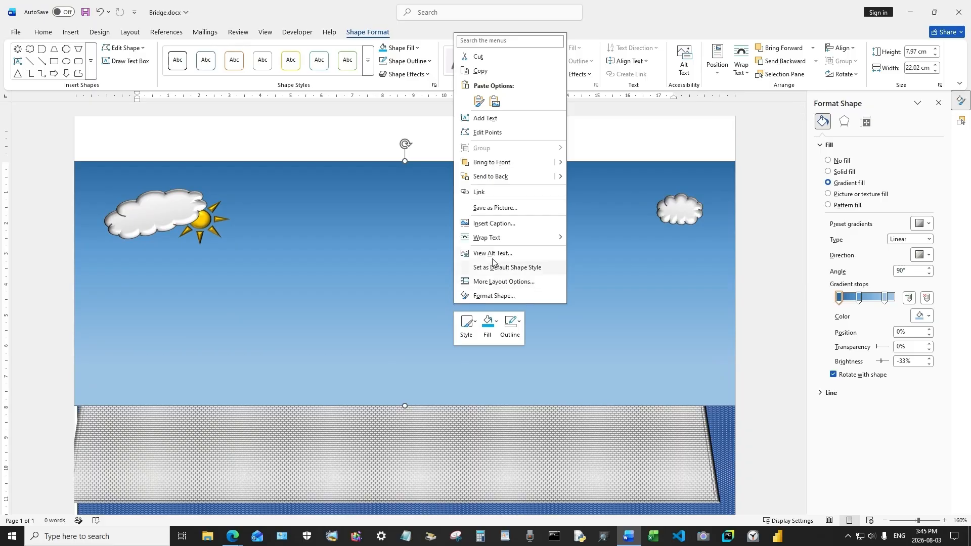
{"action": "left_click", "coordinate": [490, 176]}
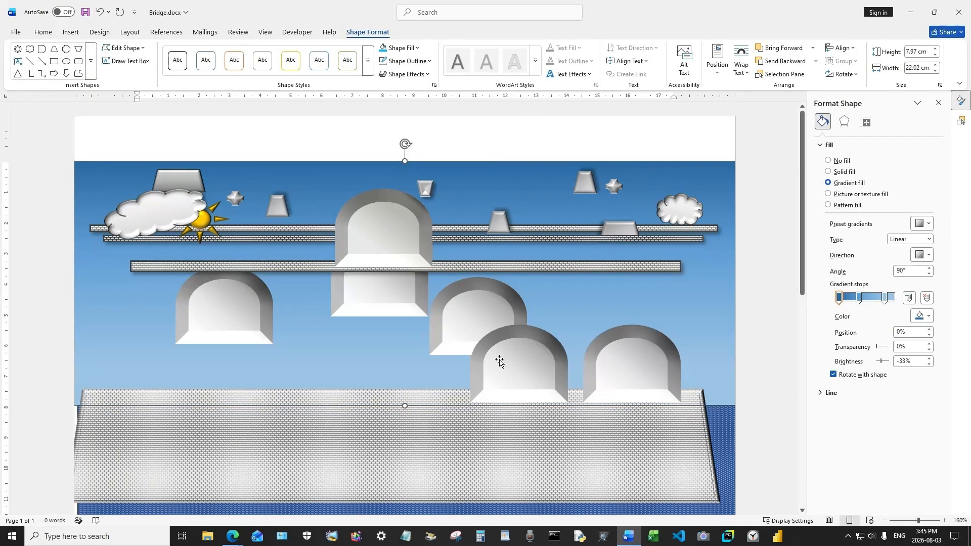
{"action": "left_click_drag", "start_coordinate": [443, 455], "coordinate": [455, 354]}
Arrange the six arches in an evenly spaced row across the brick wall
{"action": "left_click", "coordinate": [237, 310]}
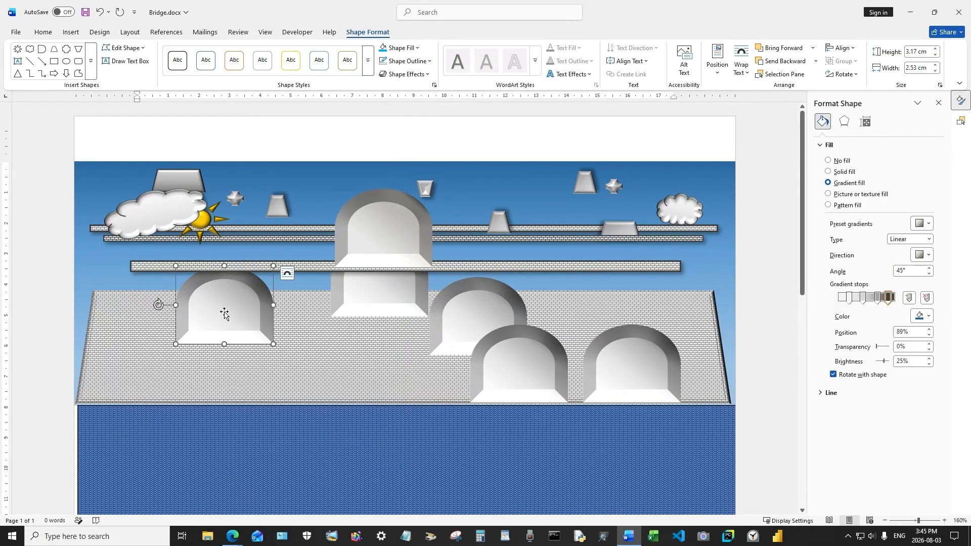
{"action": "left_click_drag", "start_coordinate": [223, 310], "coordinate": [179, 361]}
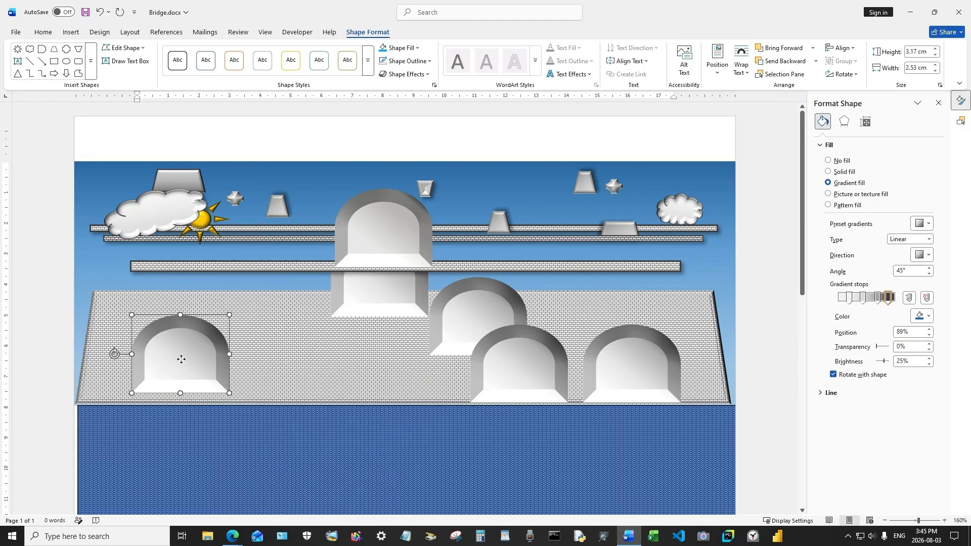
{"action": "left_click_drag", "start_coordinate": [387, 236], "coordinate": [299, 358]}
{"action": "left_click_drag", "start_coordinate": [381, 291], "coordinate": [404, 360]}
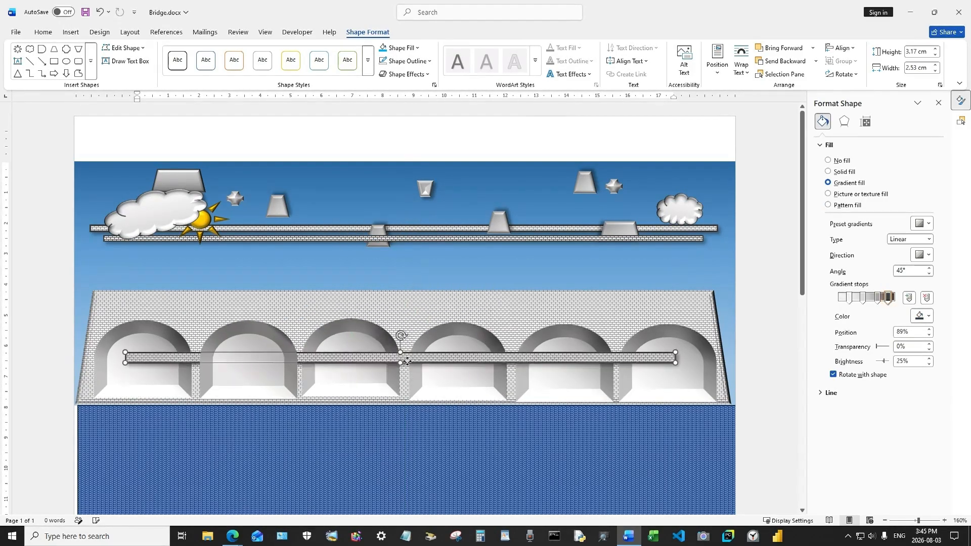
Fit a brick strip of about 0.4 by 21.22 cm along the wall's base and place trapezoid blocks on it, including both ends
{"action": "left_click_drag", "start_coordinate": [403, 354], "coordinate": [406, 408]}
{"action": "left_click_drag", "start_coordinate": [123, 403], "coordinate": [78, 403]}
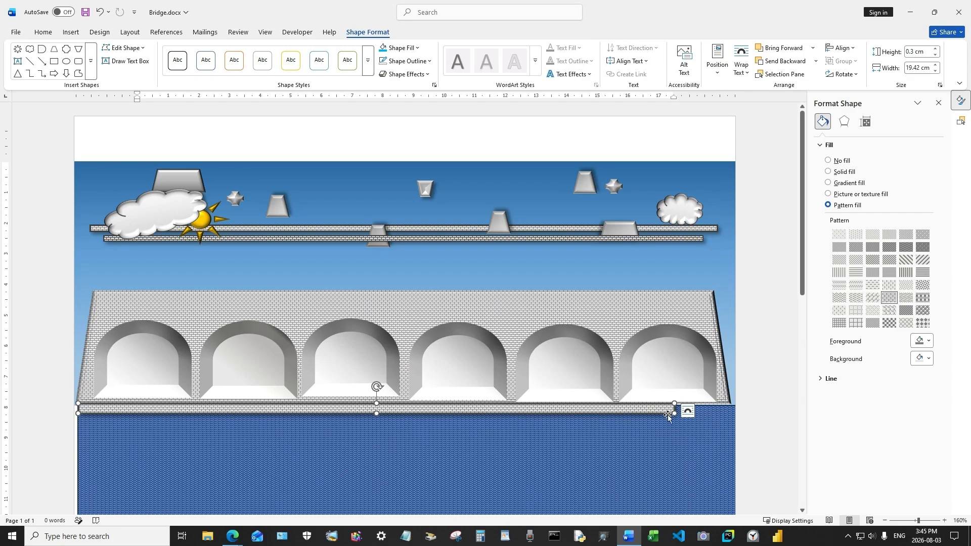
{"action": "left_click_drag", "start_coordinate": [674, 414], "coordinate": [730, 416]}
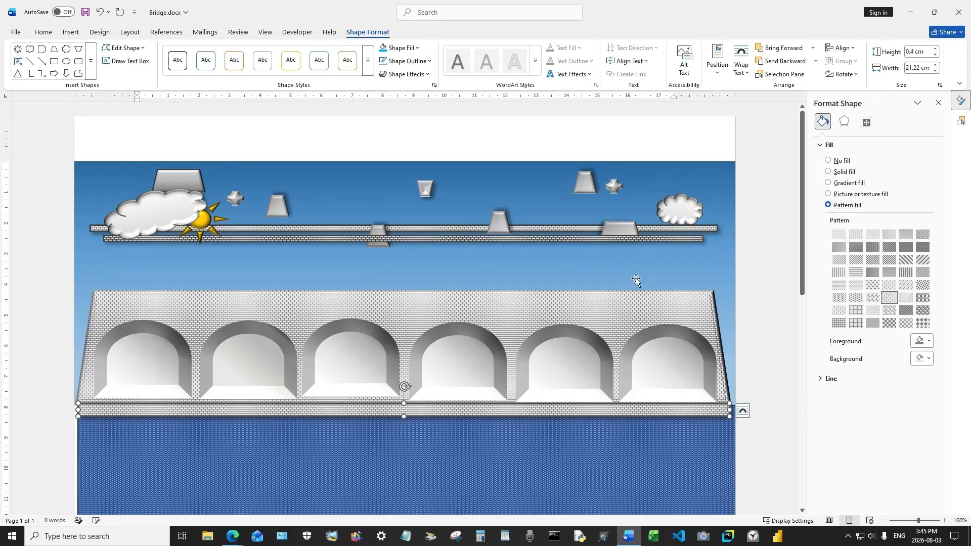
{"action": "left_click_drag", "start_coordinate": [611, 226], "coordinate": [611, 410]}
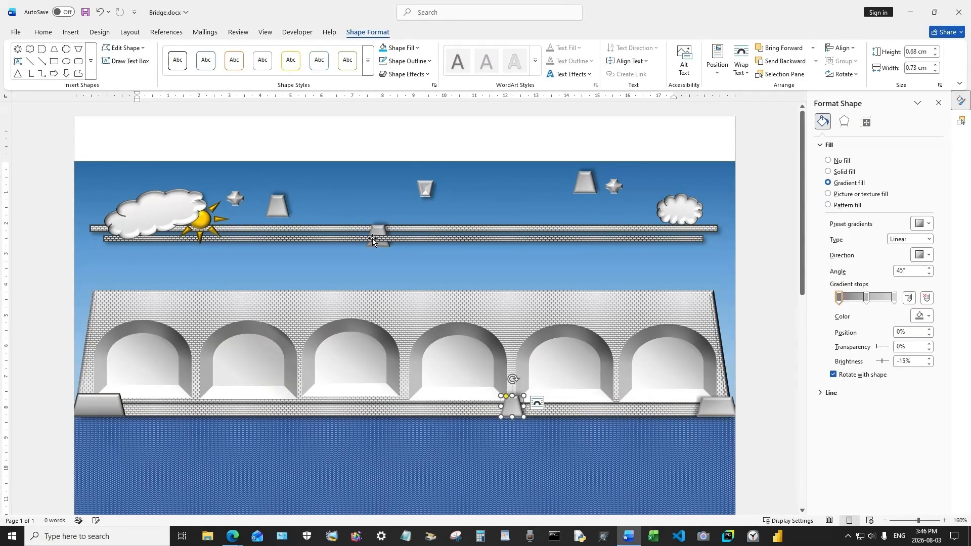
Move the shorter thin brick strip onto the wall's upper edge and delete the longer spare strip in the sky
{"action": "left_click_drag", "start_coordinate": [373, 240], "coordinate": [367, 299]}
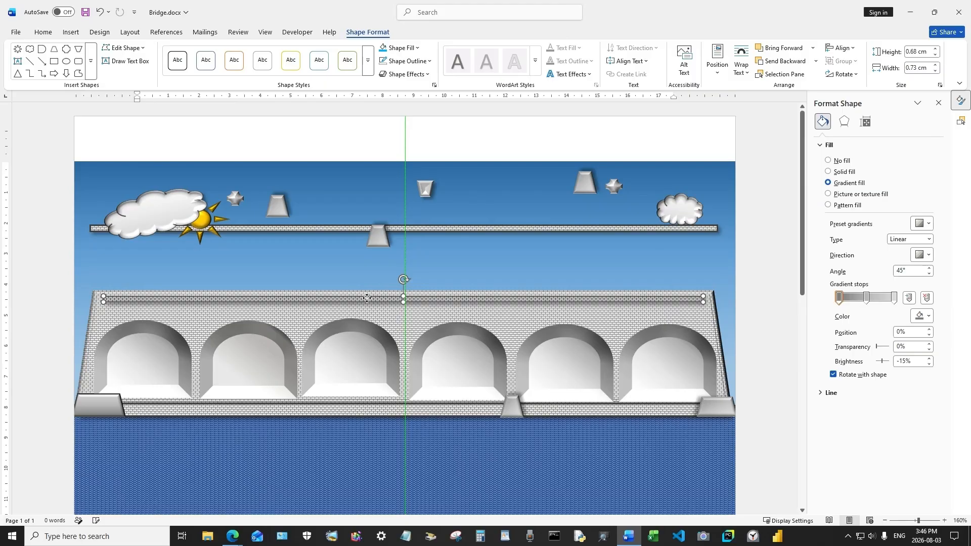
{"action": "left_click", "coordinate": [426, 230]}
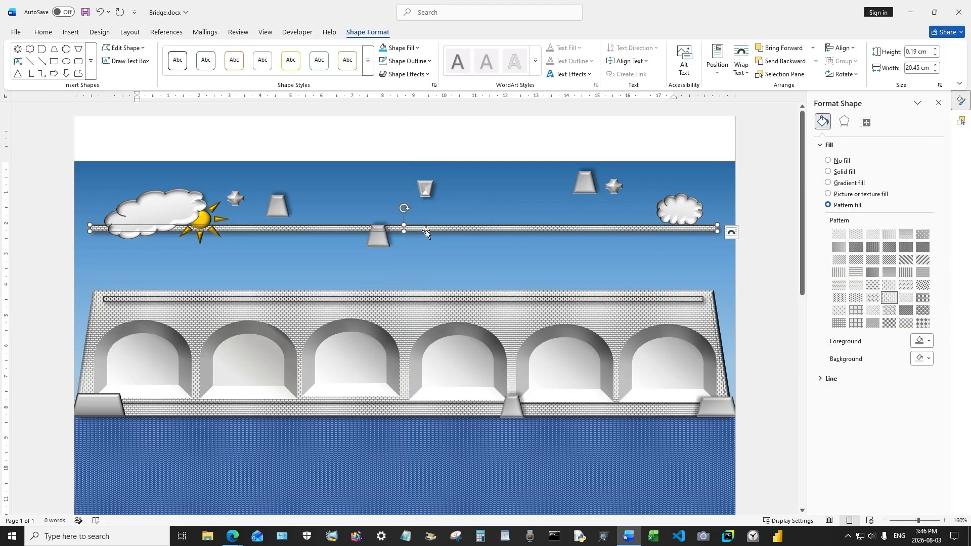
{"action": "key", "text": "Delete"}
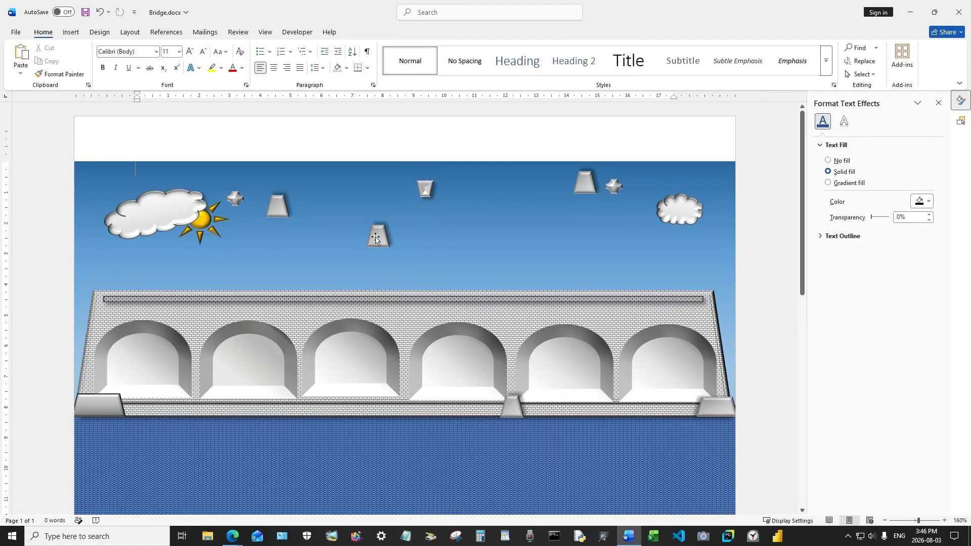
Place the remaining small trapezoid blocks on the base strip as piers between the arches
{"action": "left_click_drag", "start_coordinate": [378, 235], "coordinate": [183, 403]}
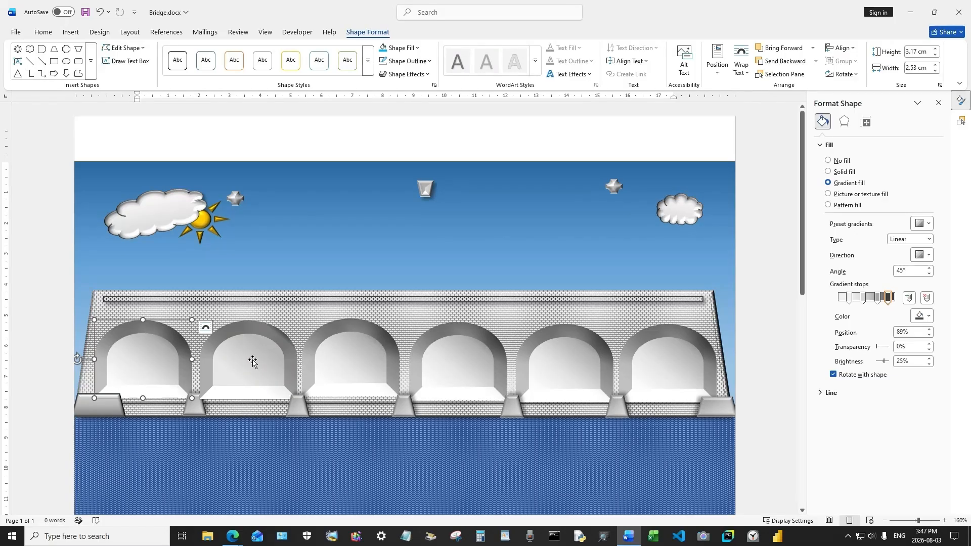
Select all six arches together and change their fill to a blue gradient
{"action": "left_click", "coordinate": [253, 363], "text": "shift"}
{"action": "left_click", "coordinate": [348, 359], "text": "shift"}
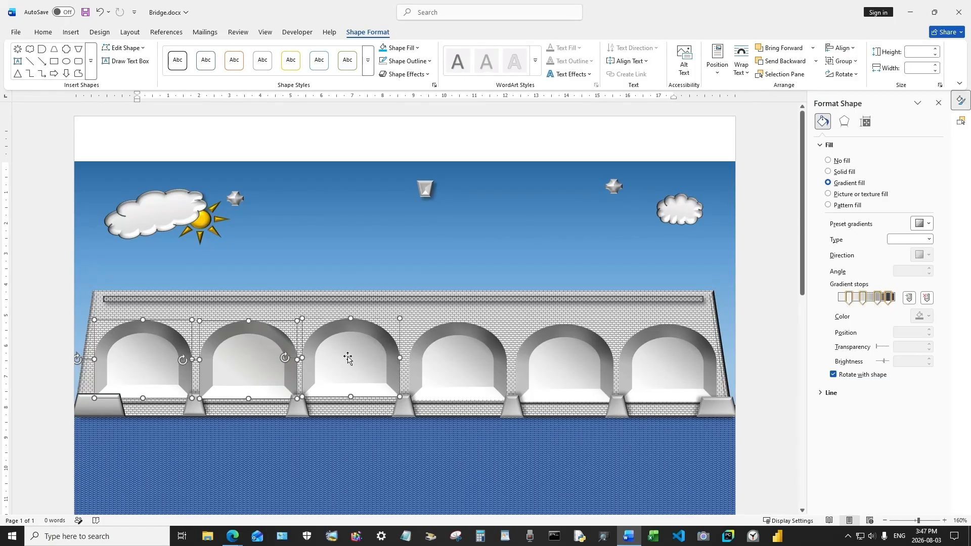
{"action": "left_click", "coordinate": [448, 360], "text": "shift"}
{"action": "left_click", "coordinate": [557, 363], "text": "shift"}
{"action": "left_click", "coordinate": [662, 365], "text": "shift"}
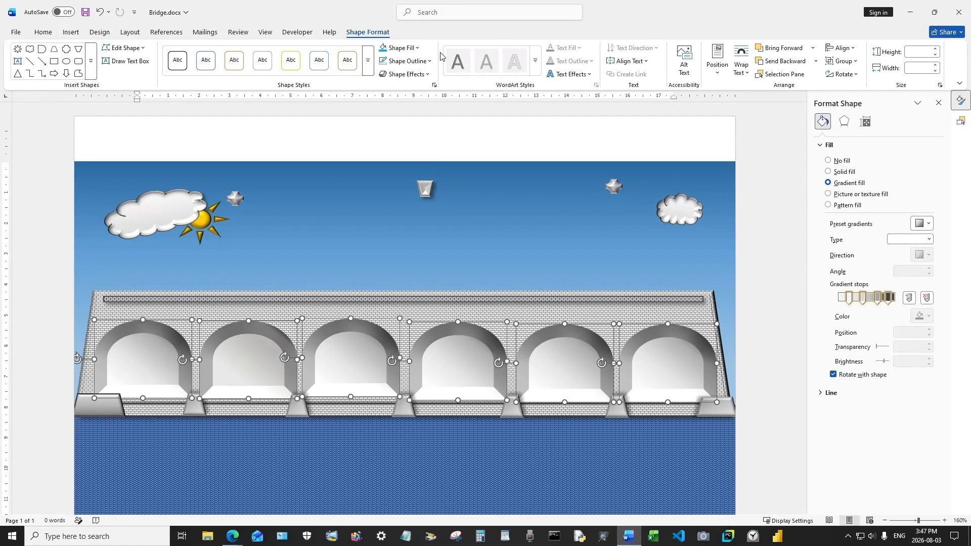
{"action": "left_click", "coordinate": [410, 49]}
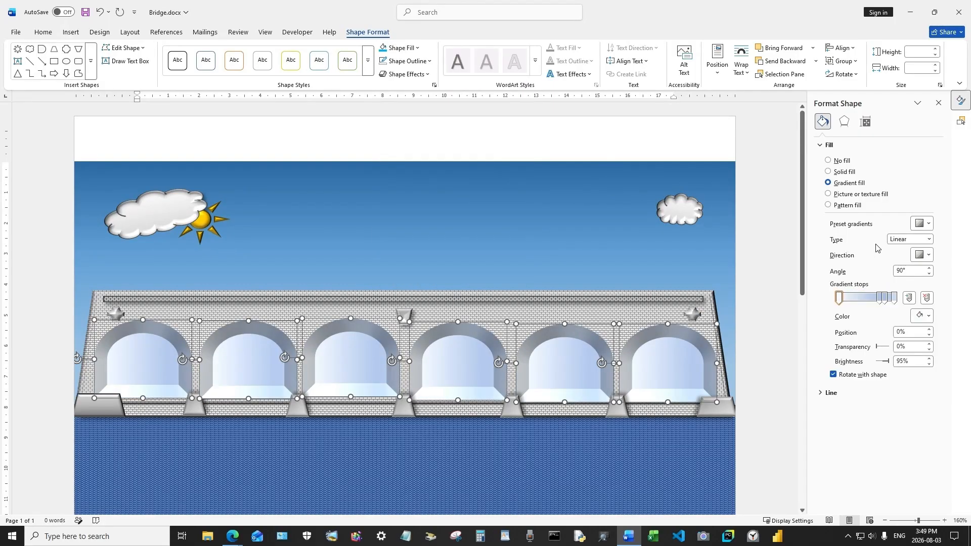
Set the gradient type of the six arches to Rectangular
{"action": "left_click", "coordinate": [909, 239]}
{"action": "left_click", "coordinate": [908, 270]}
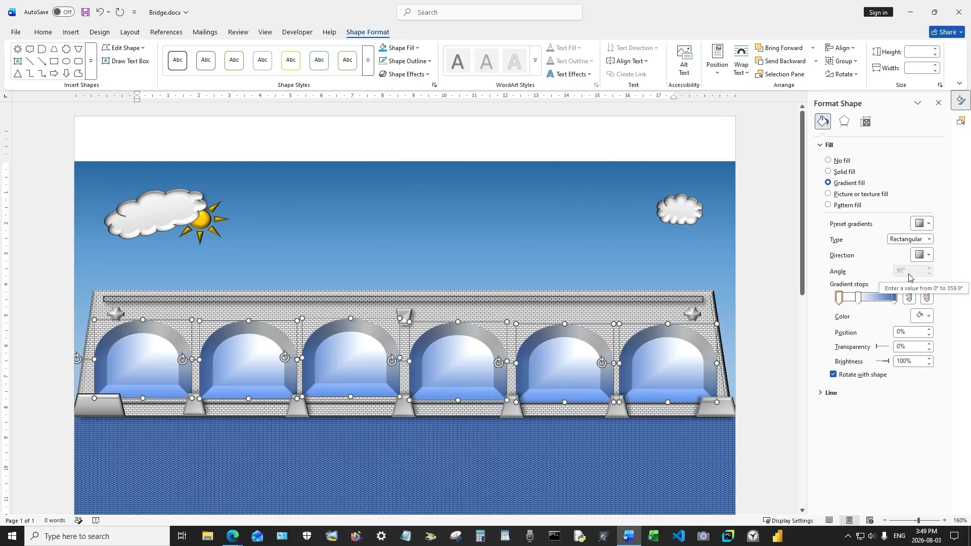
{"action": "left_click", "coordinate": [750, 276]}
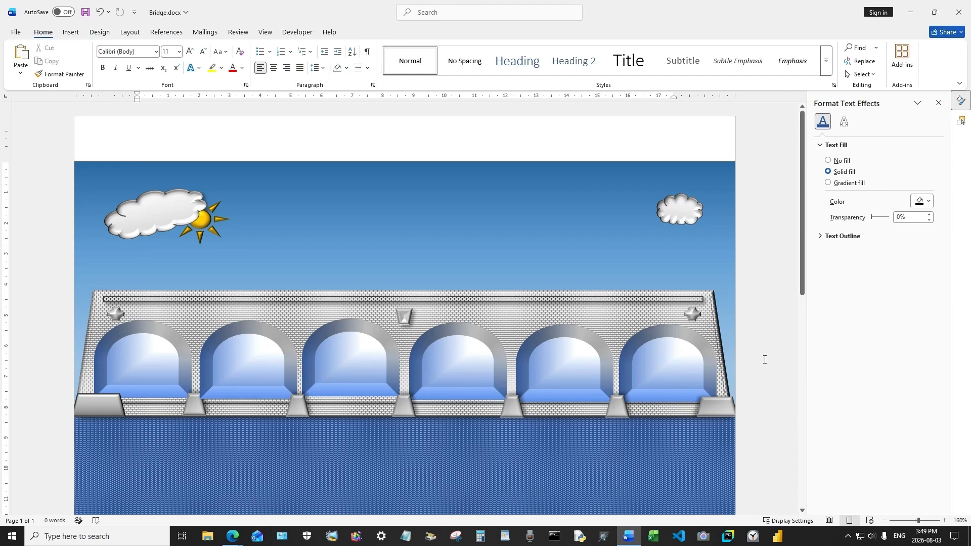
Move the sun partly behind the small cloud at the sky's right end and tilt that cloud slightly
{"action": "scroll", "coordinate": [765, 360], "scroll_direction": "down", "scroll_amount": 3}
{"action": "left_click_drag", "start_coordinate": [205, 148], "coordinate": [698, 155]}
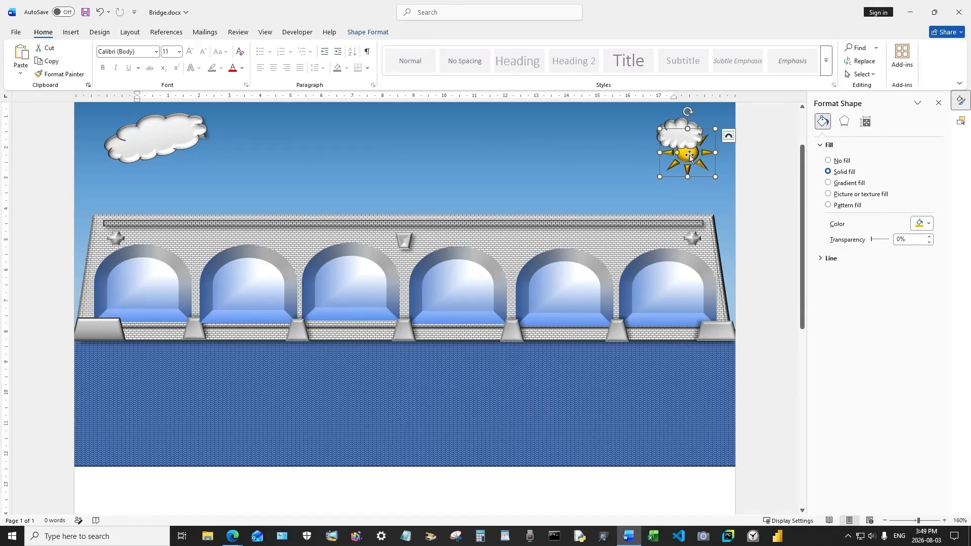
{"action": "left_click", "coordinate": [681, 128]}
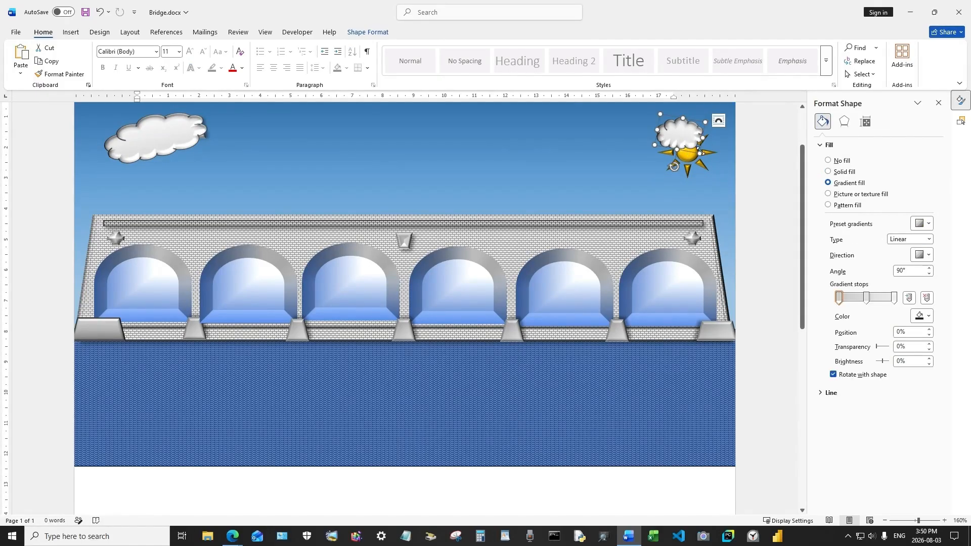